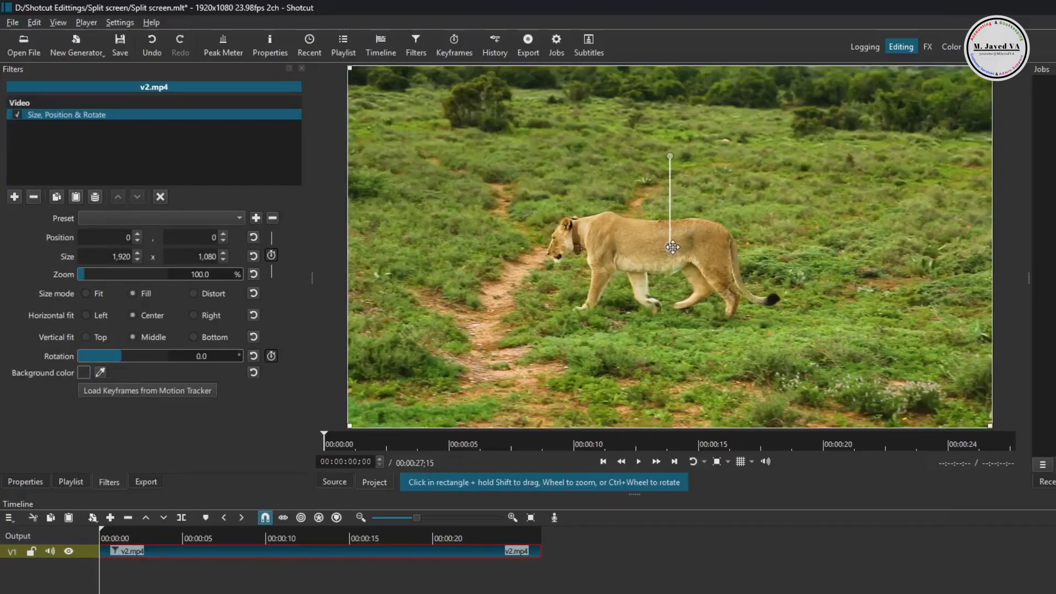
# Shift the v2.mp4 clip sideways in the frame by setting its horizontal position to 500 and its vertical position to 0
pyautogui.moveTo(672, 247); pyautogui.dragTo(729, 250)
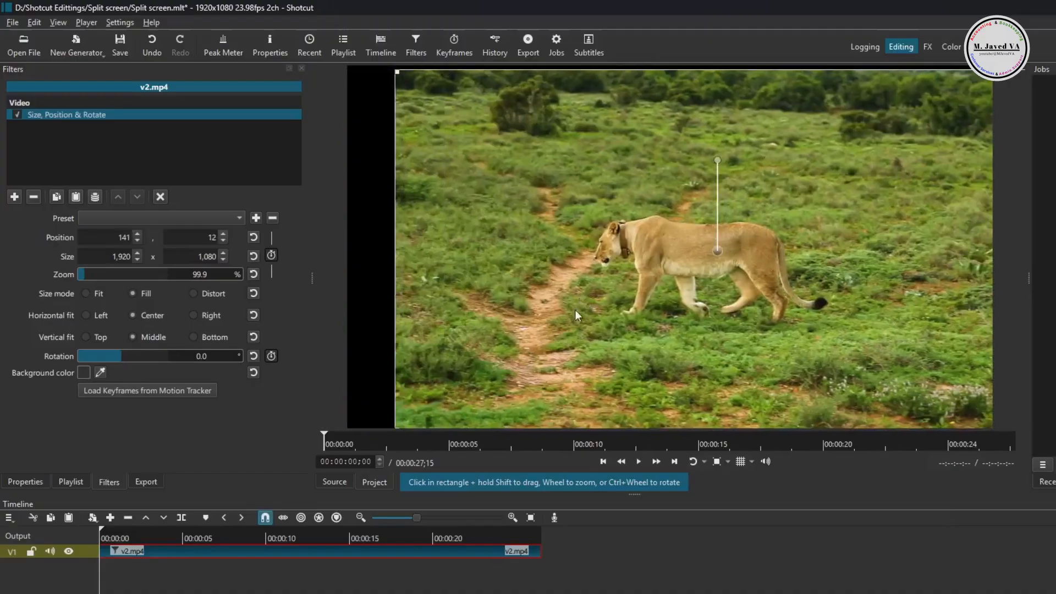
pyautogui.click(253, 237)
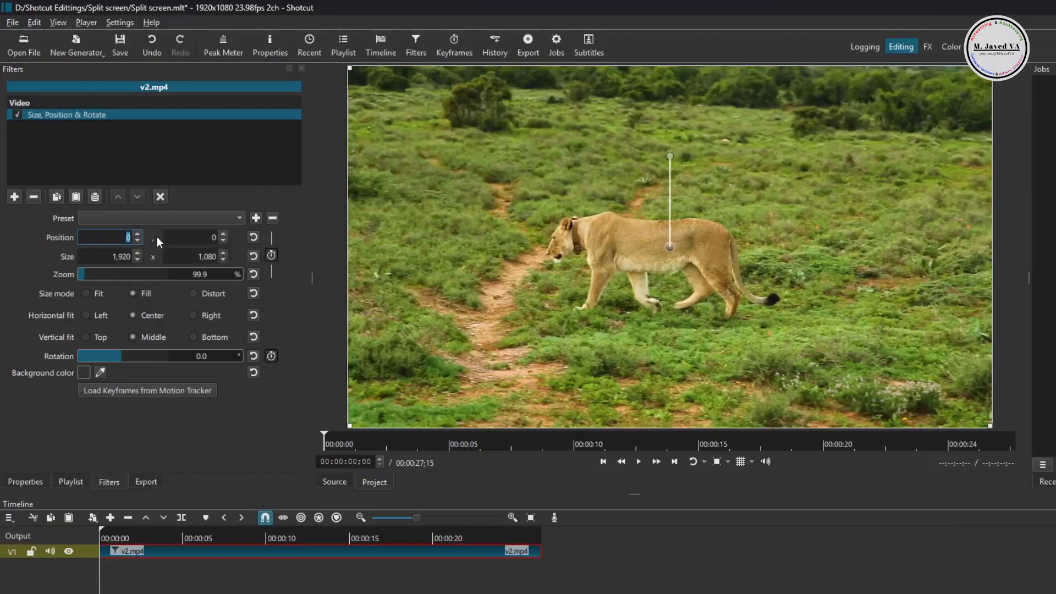
pyautogui.write('500')
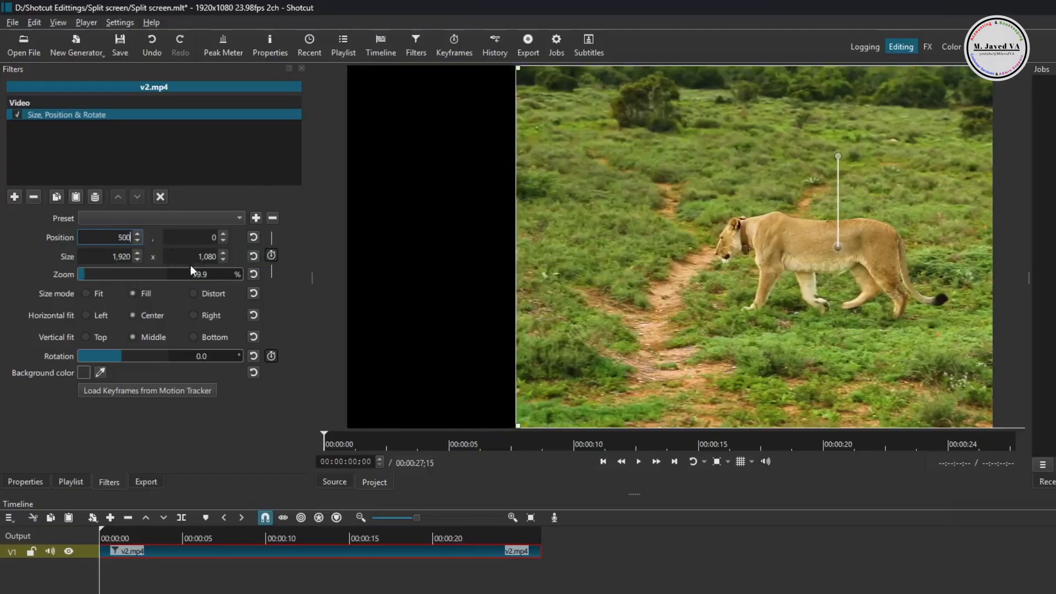
# Add a second video track above the v2.mp4 clip's track
pyautogui.click(12, 519)
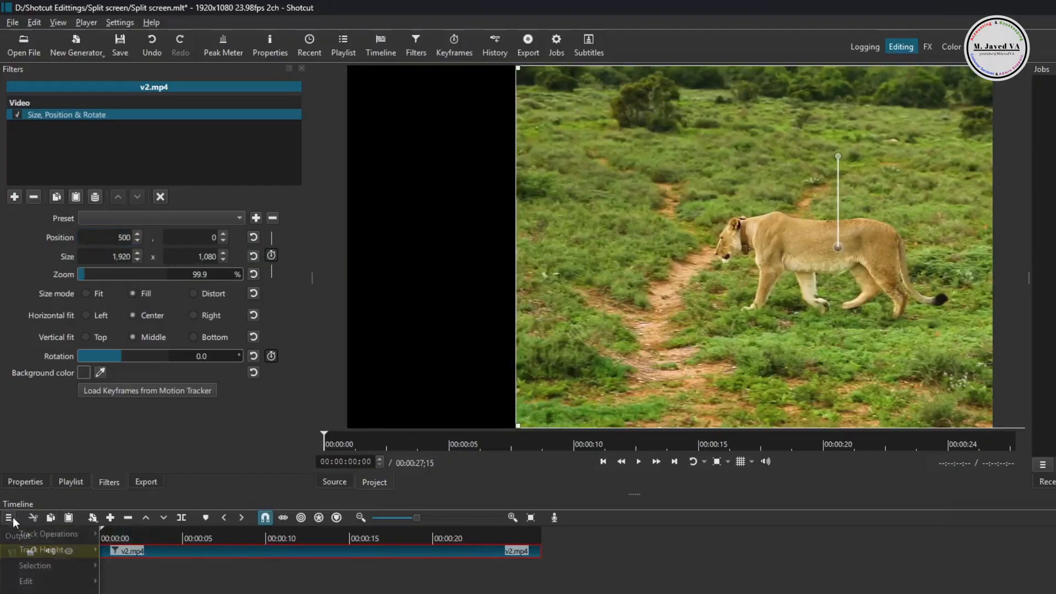
pyautogui.moveTo(48, 536)
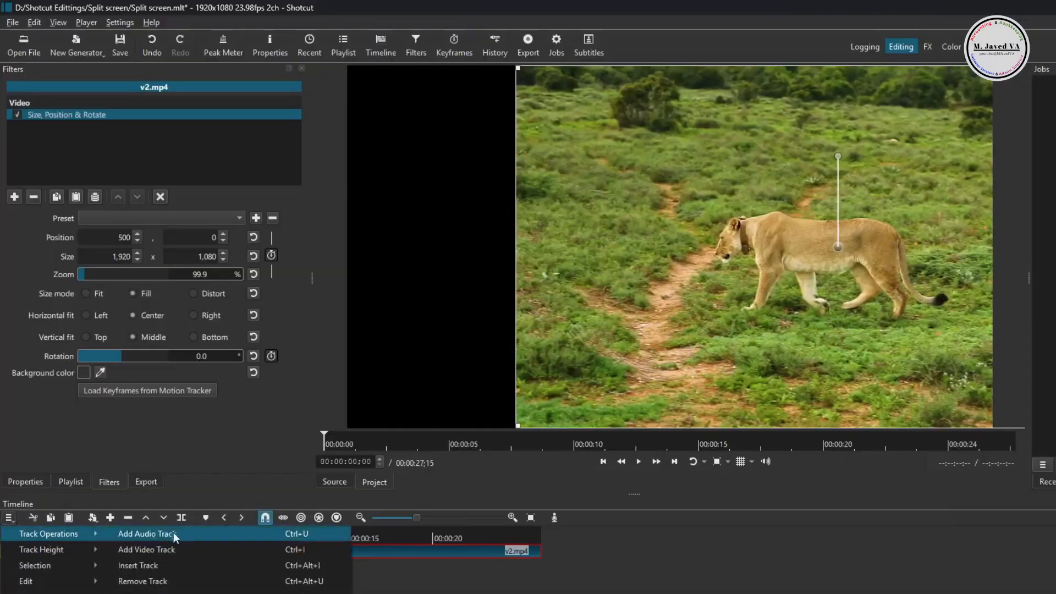
pyautogui.click(171, 547)
pyautogui.click(187, 552)
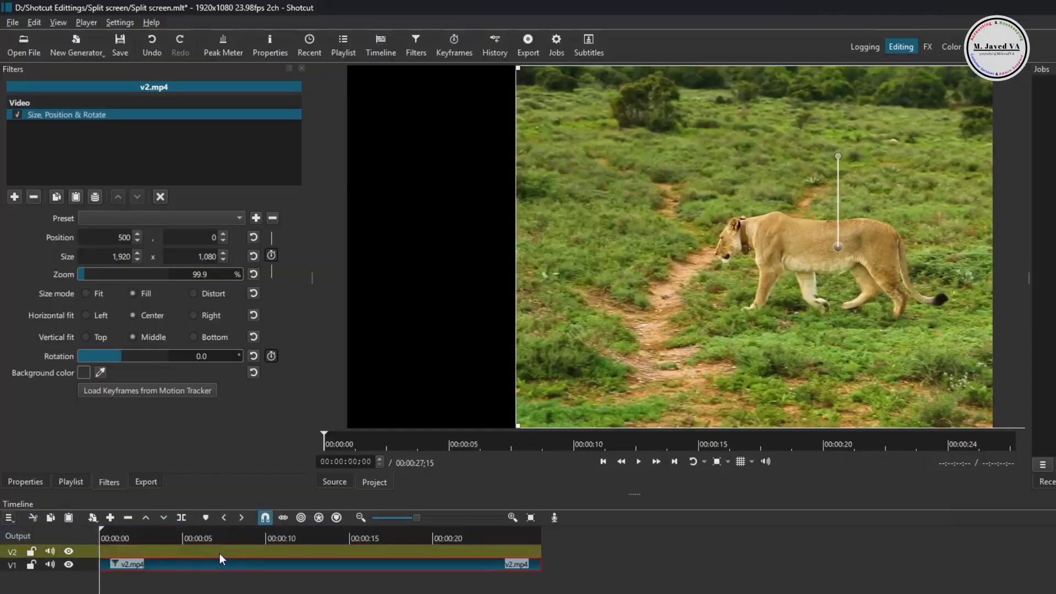
# Place v3.mp4 from the playlist on track V2, within the time span of the v2.mp4 clip
pyautogui.click(71, 482)
pyautogui.click(92, 135)
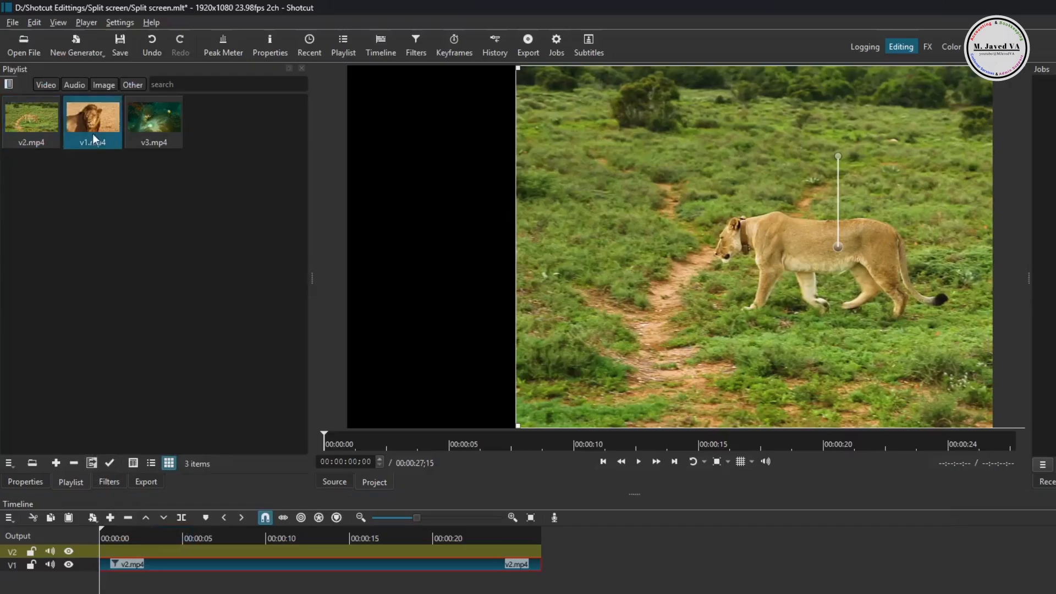
pyautogui.click(153, 126)
pyautogui.moveTo(202, 387); pyautogui.dragTo(213, 550)
pyautogui.moveTo(411, 560); pyautogui.dragTo(356, 551)
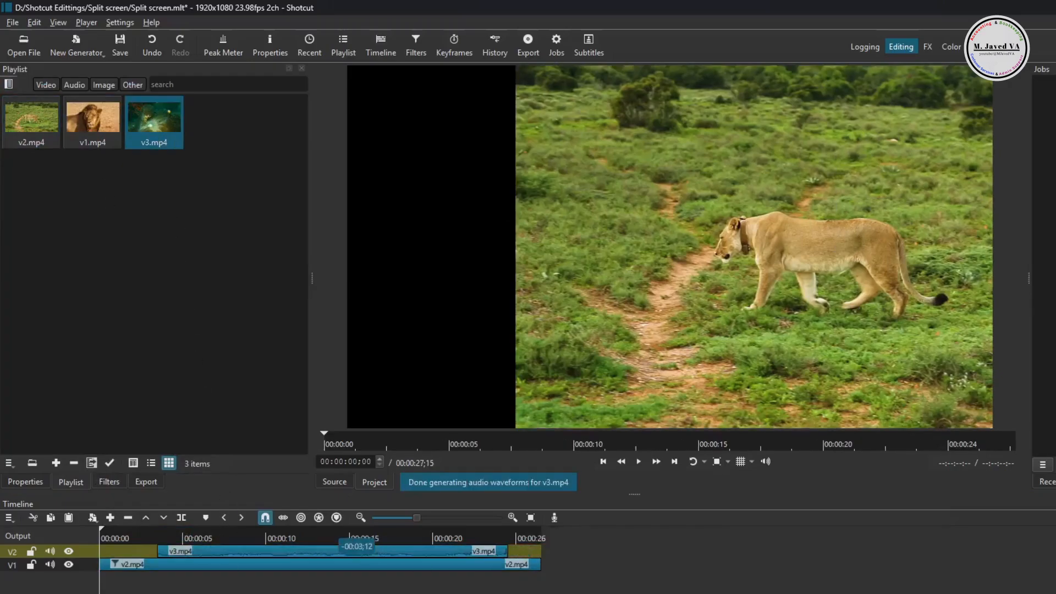
# Detach the audio from the v3.mp4 clip on V2 and delete the detached audio clip
pyautogui.rightClick(357, 551)
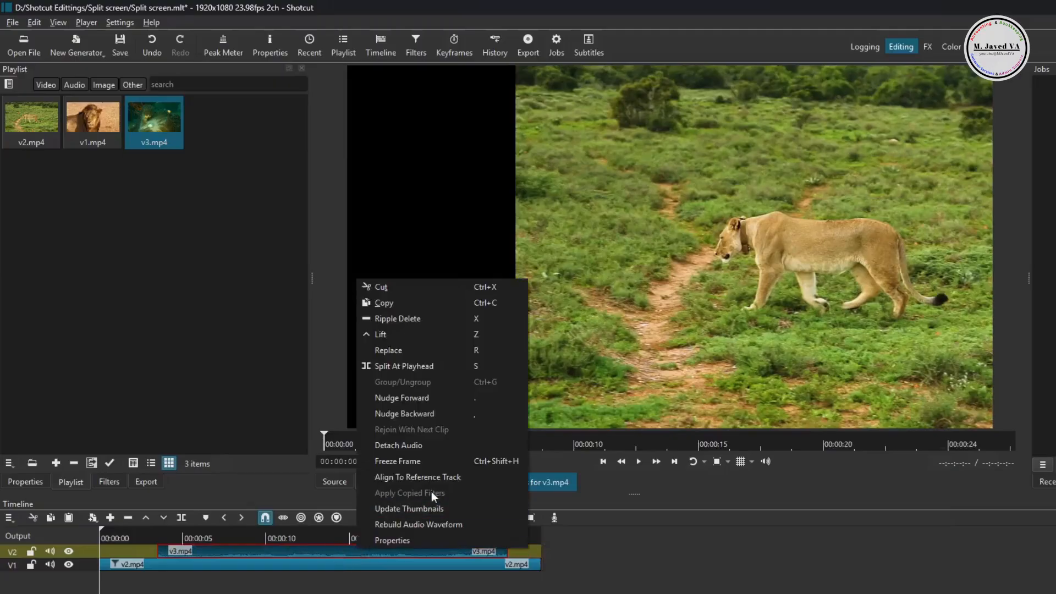
pyautogui.click(429, 445)
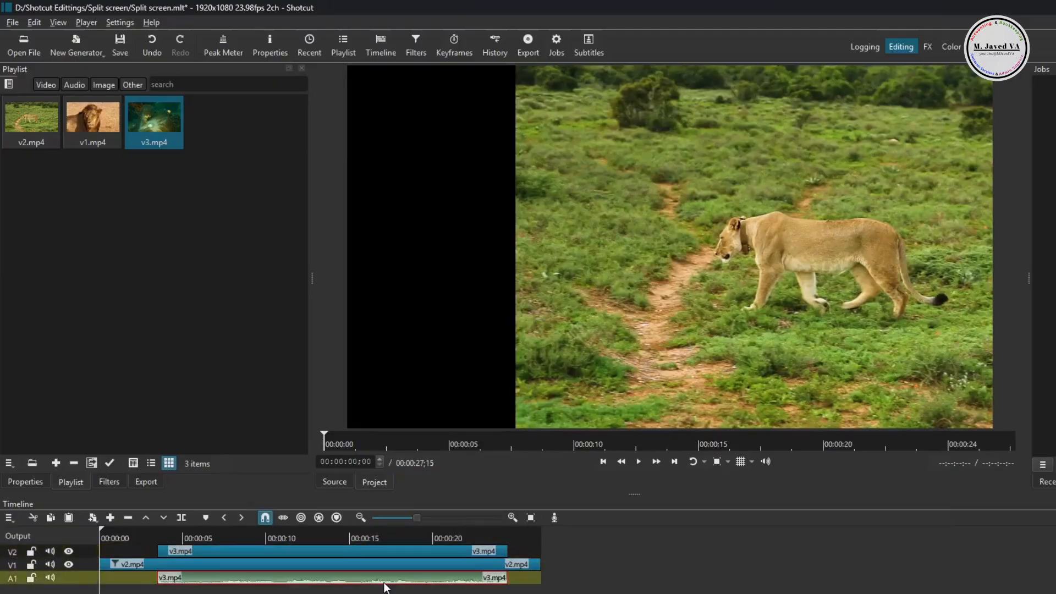
pyautogui.press('Delete')
# Move the playhead to about 00:00:14;02 and add a third video track
pyautogui.click(324, 541)
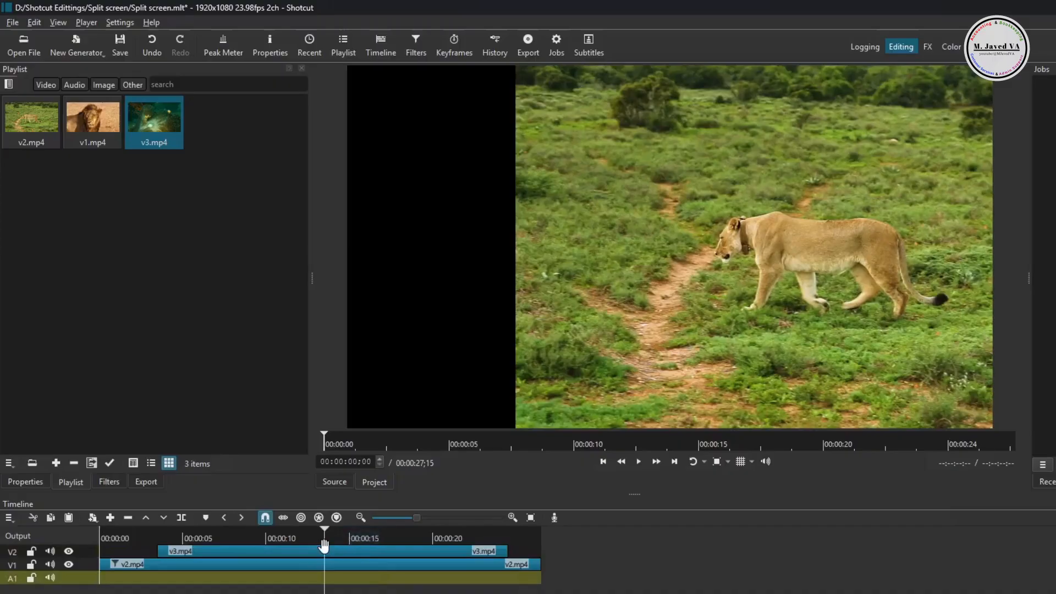
pyautogui.click(323, 551)
pyautogui.hotkey('ctrl', 'i')
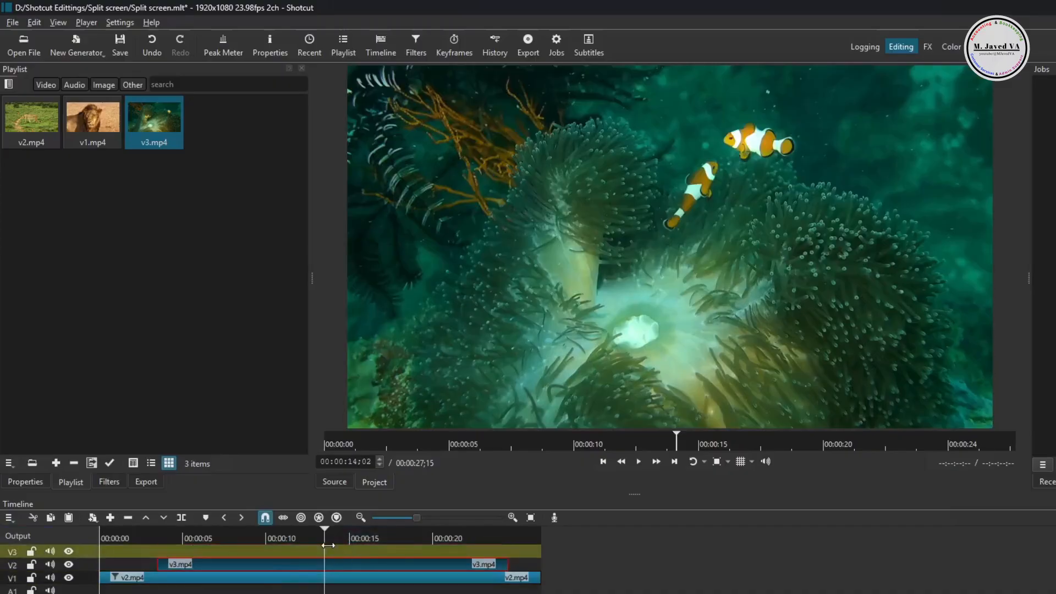
# Try an Opacity filter at 66% on the v3.mp4 clip, and remove the filter again
pyautogui.click(322, 564)
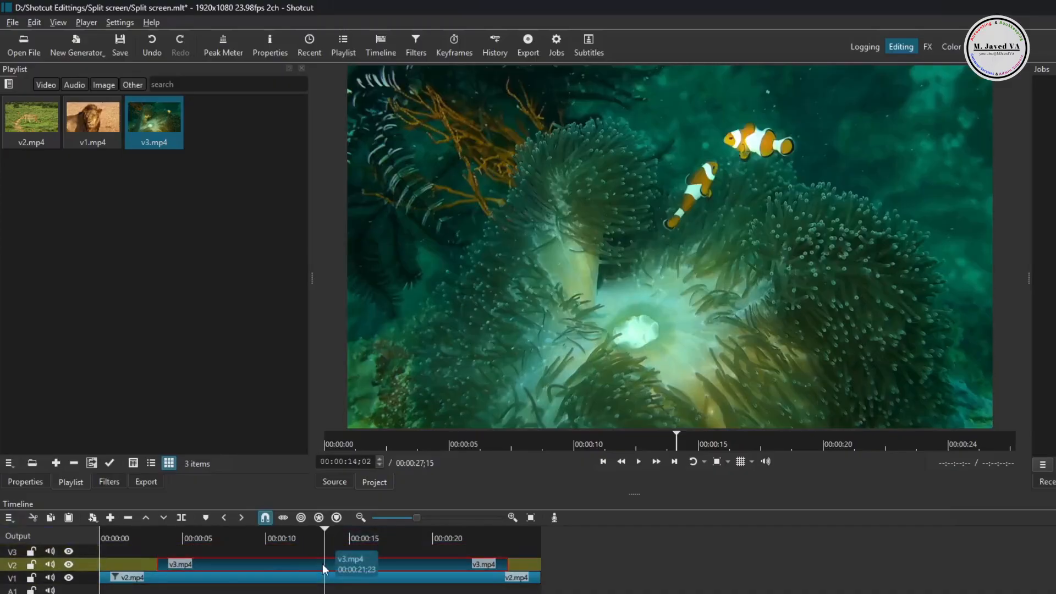
pyautogui.click(109, 481)
pyautogui.click(12, 197)
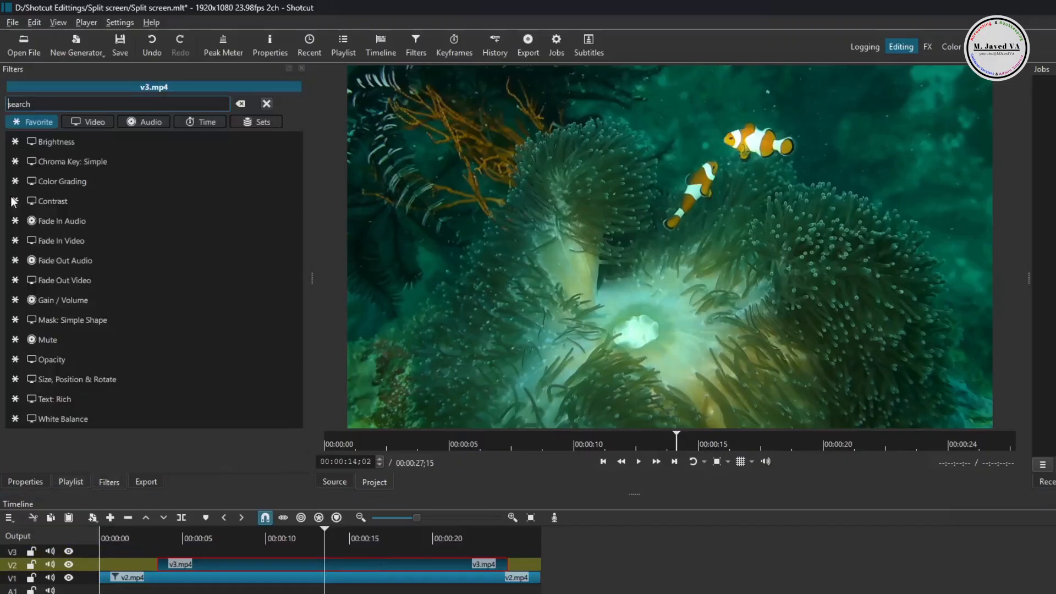
pyautogui.click(78, 359)
pyautogui.moveTo(125, 249); pyautogui.dragTo(110, 252)
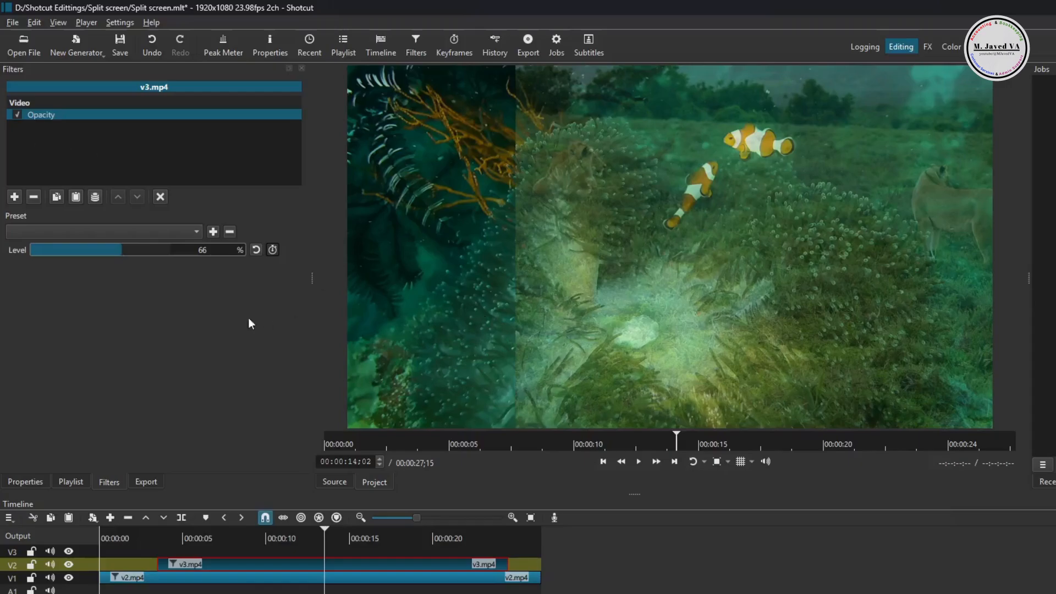
pyautogui.click(36, 198)
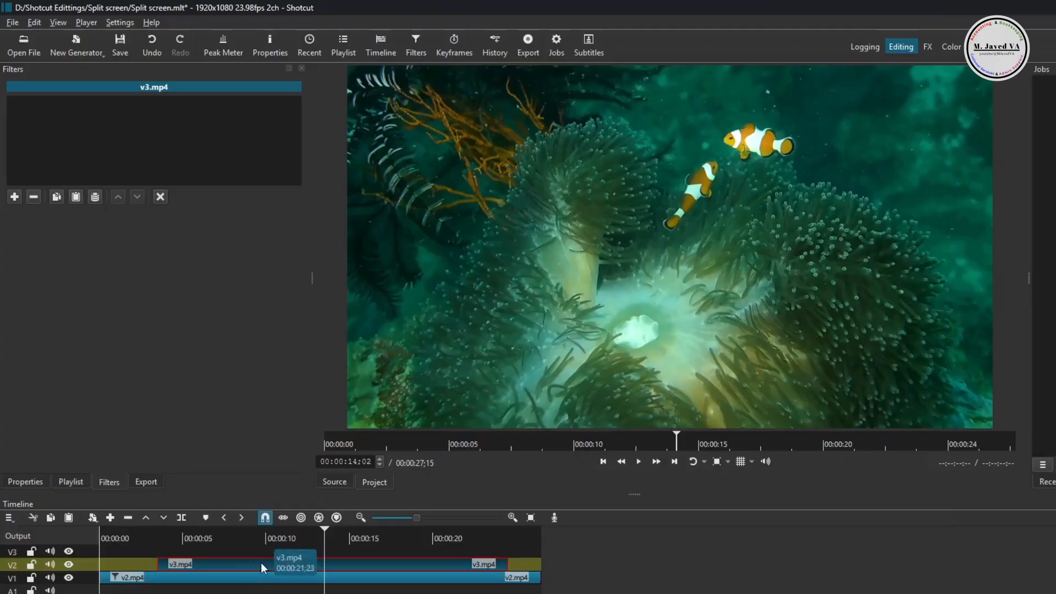
# Add the Mask: Draw (Glaxnimate) filter to the v3.mp4 clip and create a new mask drawing named 1.rawr
pyautogui.click(15, 197)
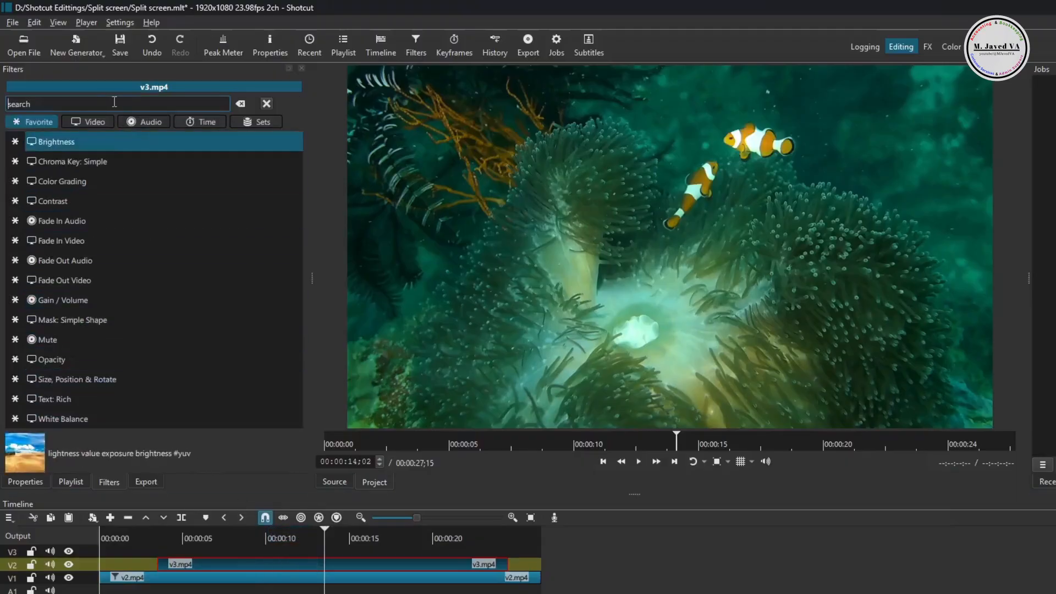
pyautogui.write('mask')
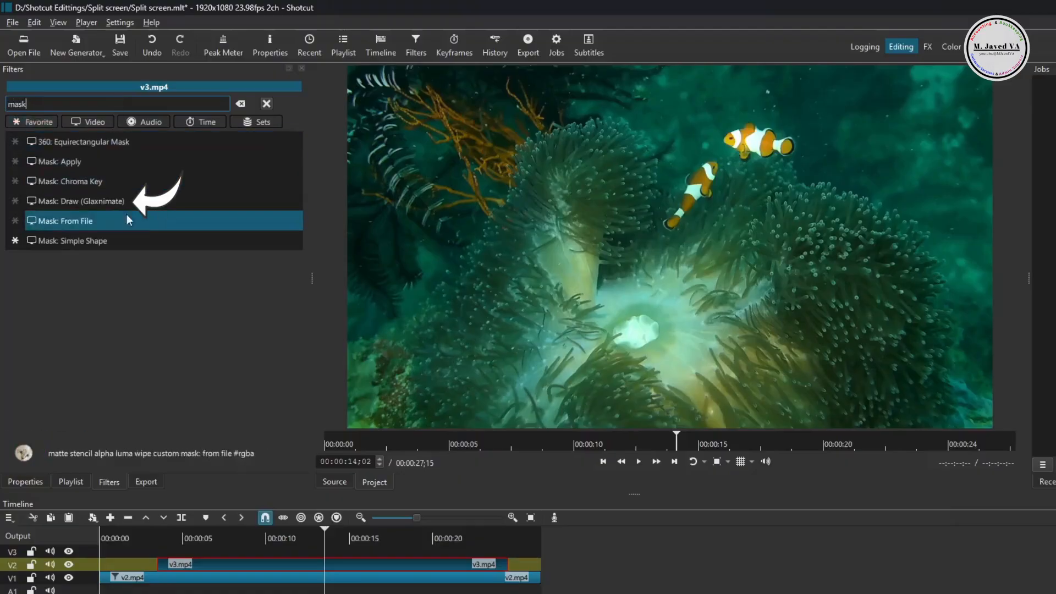
pyautogui.click(111, 201)
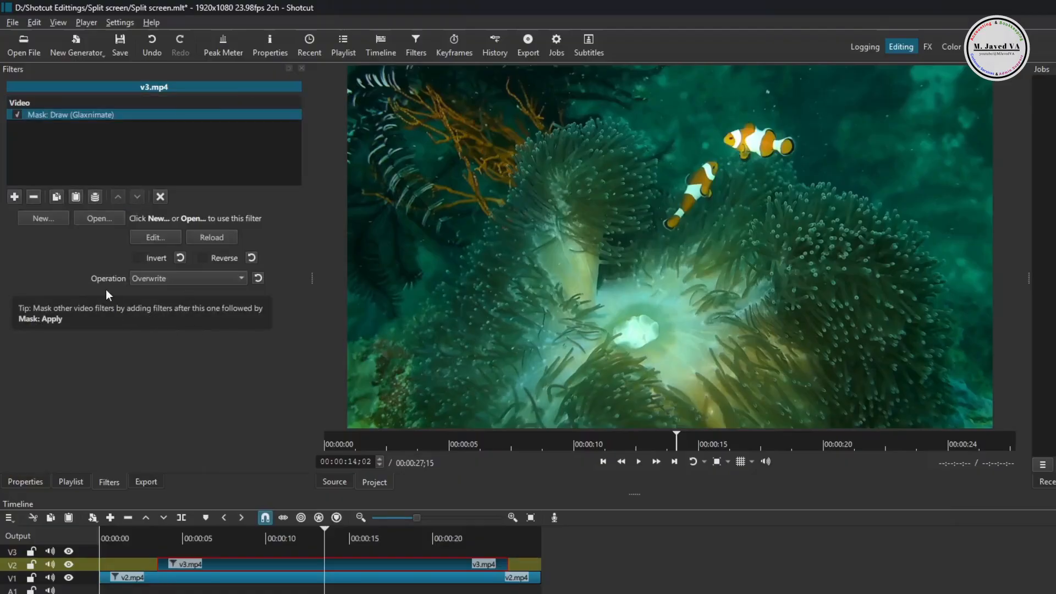
pyautogui.click(44, 217)
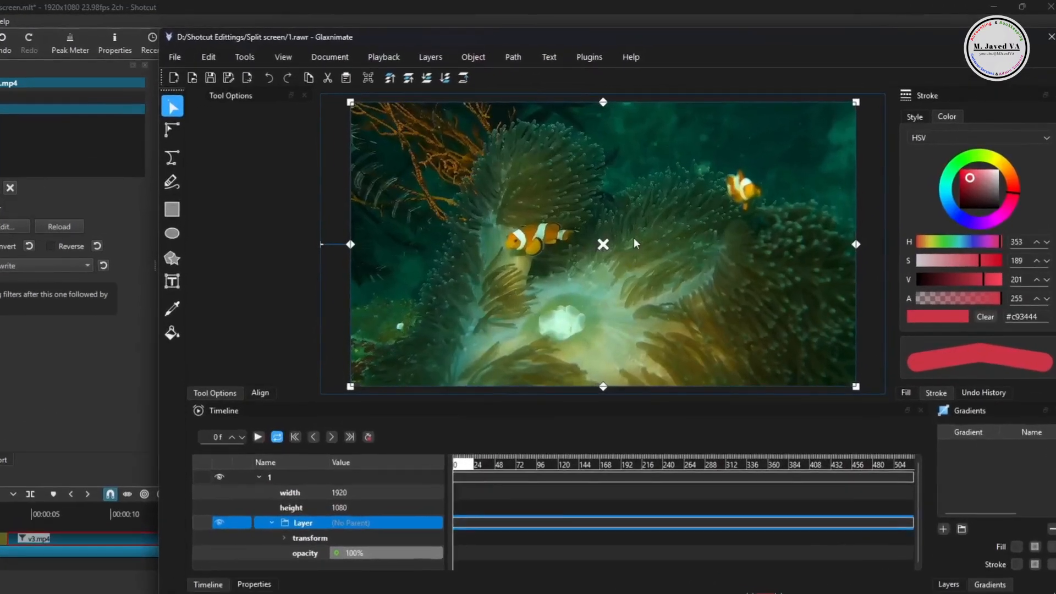
# Draw a closed four-sided path with fill and no stroke, covering the left part of the frame with a slanted right edge
pyautogui.scroll(-1, 635, 232)
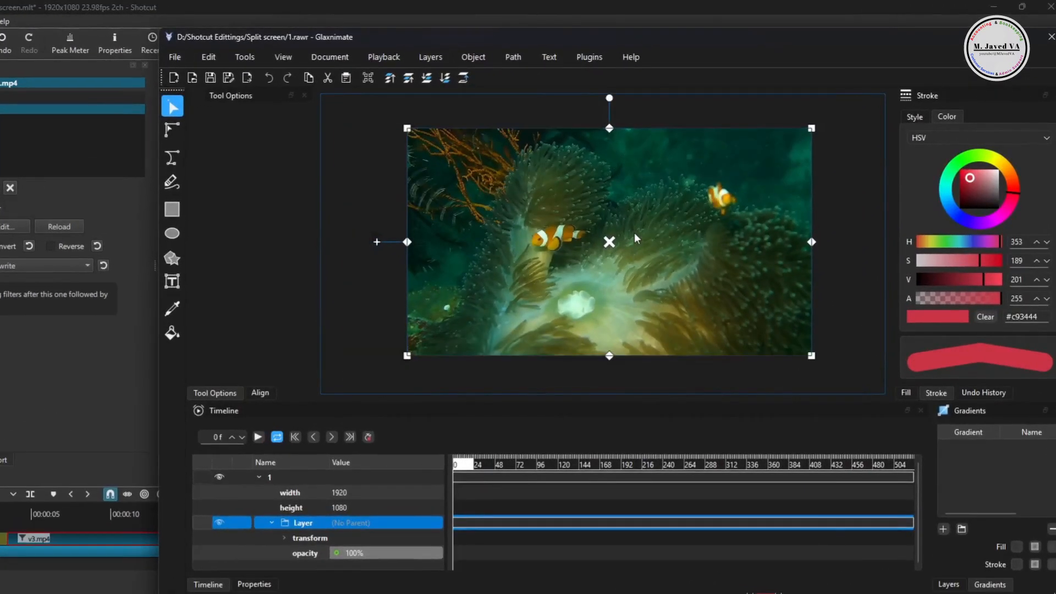
pyautogui.click(172, 157)
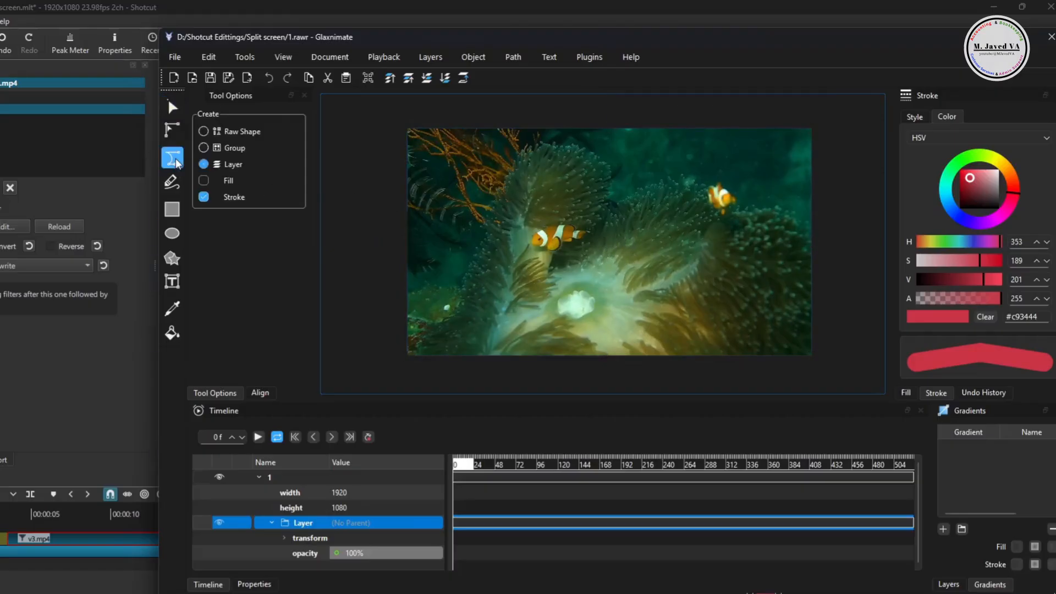
pyautogui.click(205, 198)
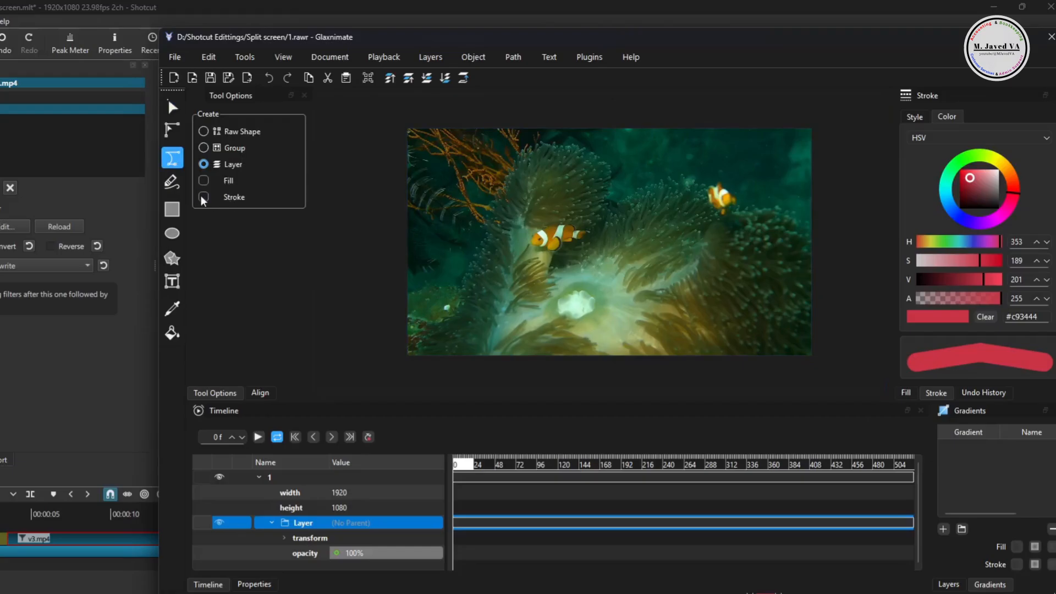
pyautogui.click(205, 181)
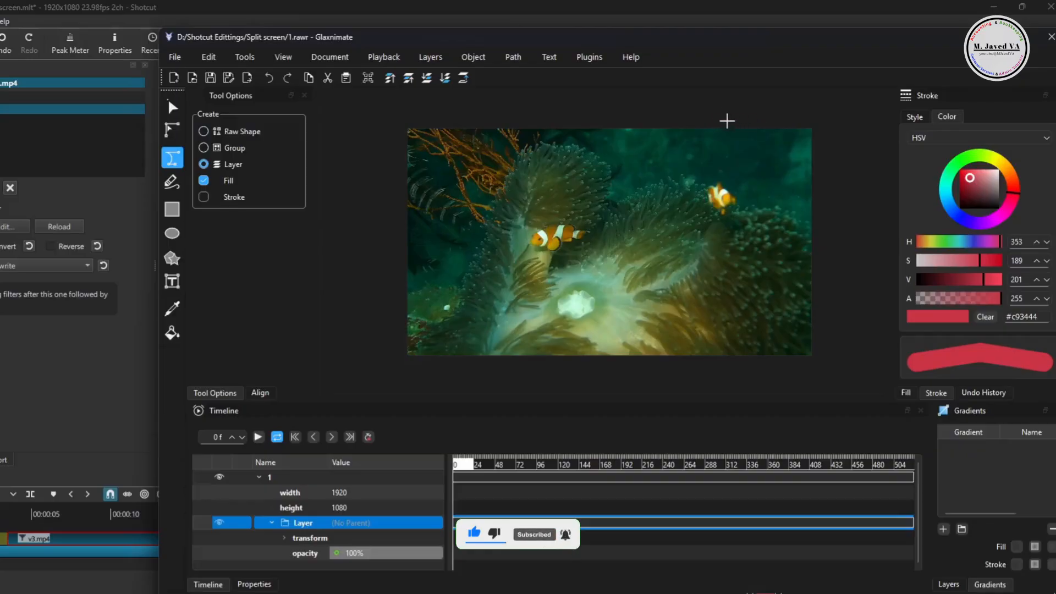
pyautogui.click(737, 119)
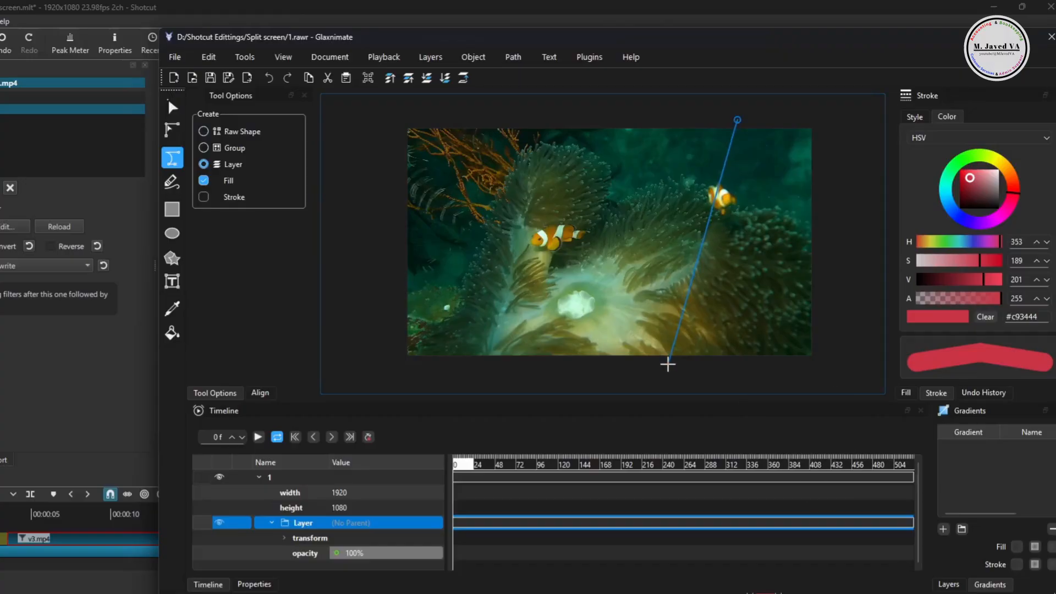
pyautogui.click(668, 363)
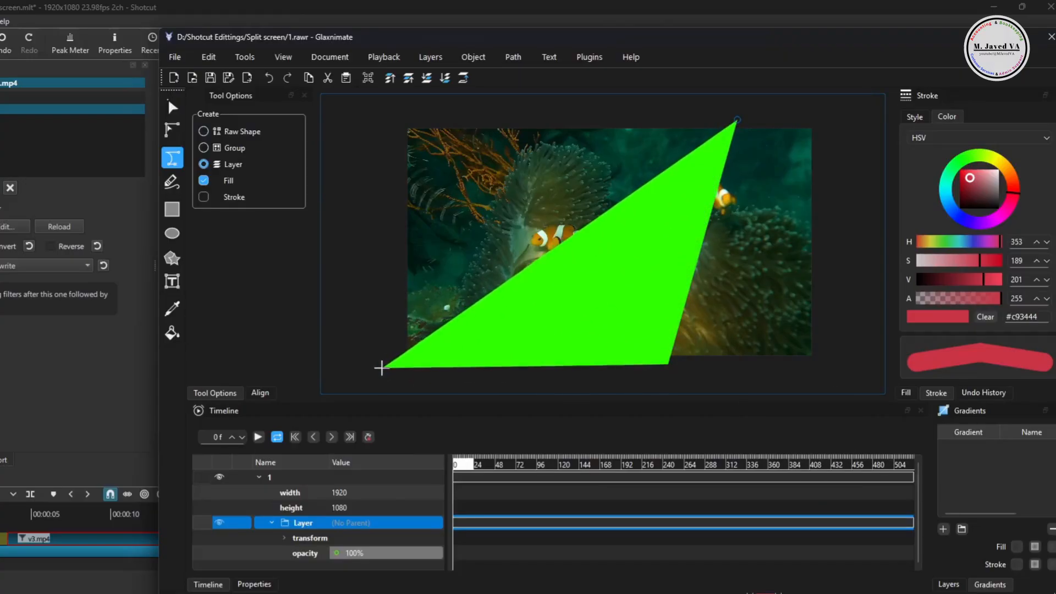
pyautogui.click(381, 365)
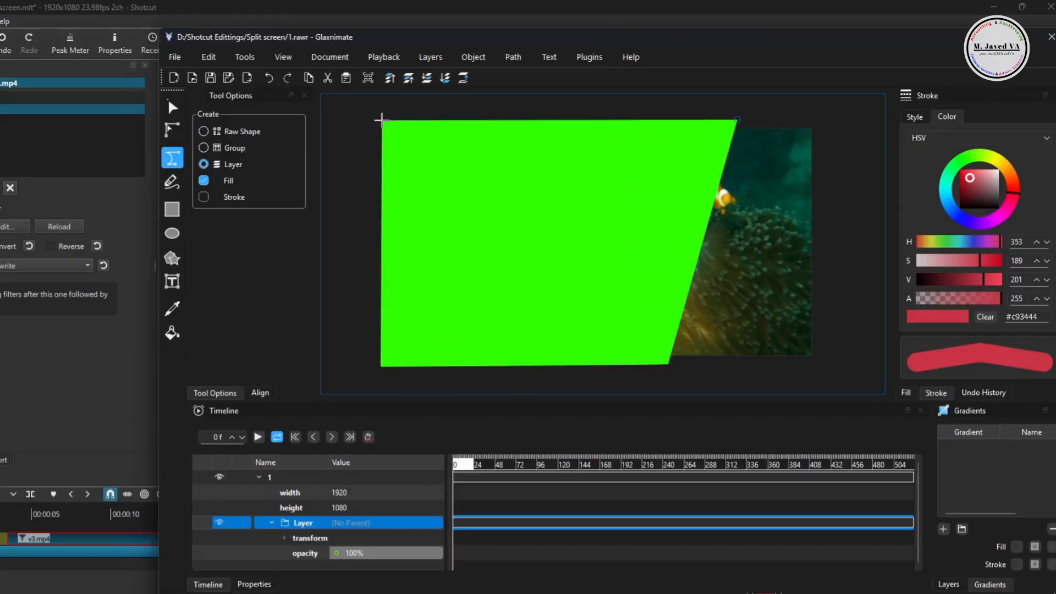
pyautogui.click(382, 120)
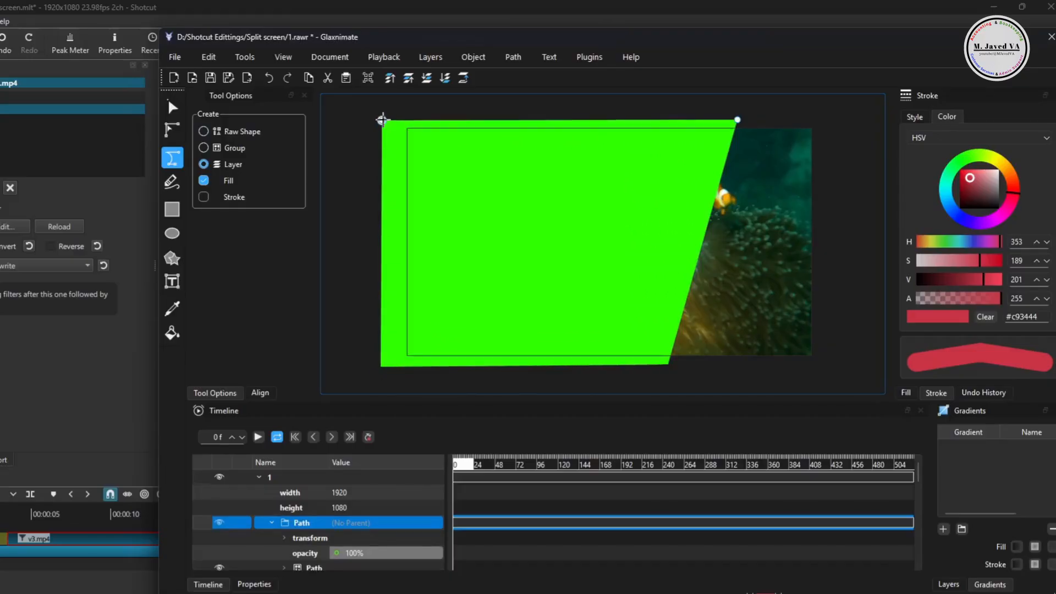
pyautogui.press('Return')
# Save the mask drawing, quit Glaxnimate and return to Shotcut
pyautogui.click(178, 58)
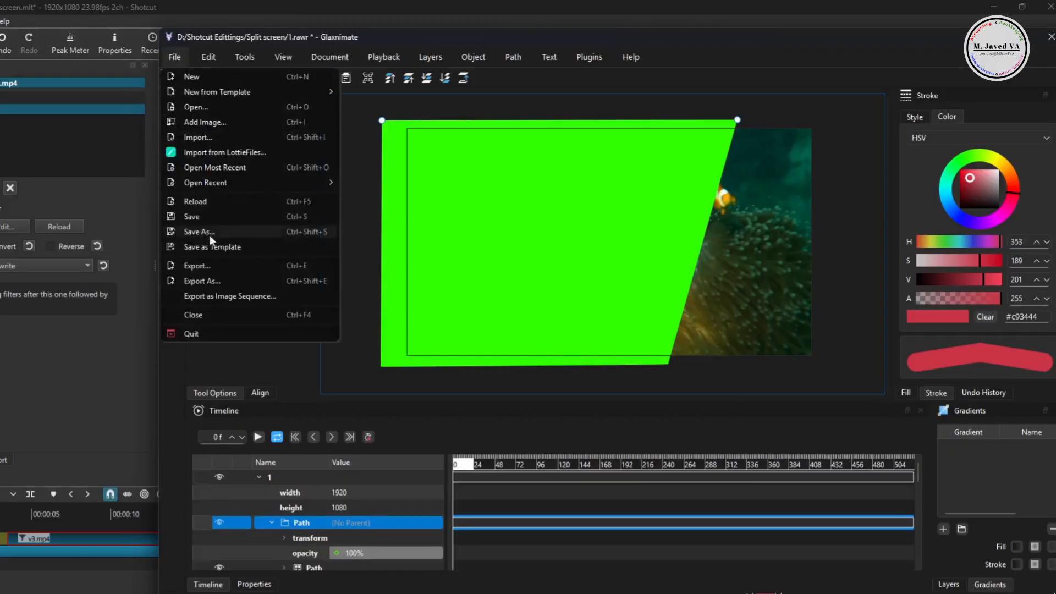
pyautogui.click(198, 217)
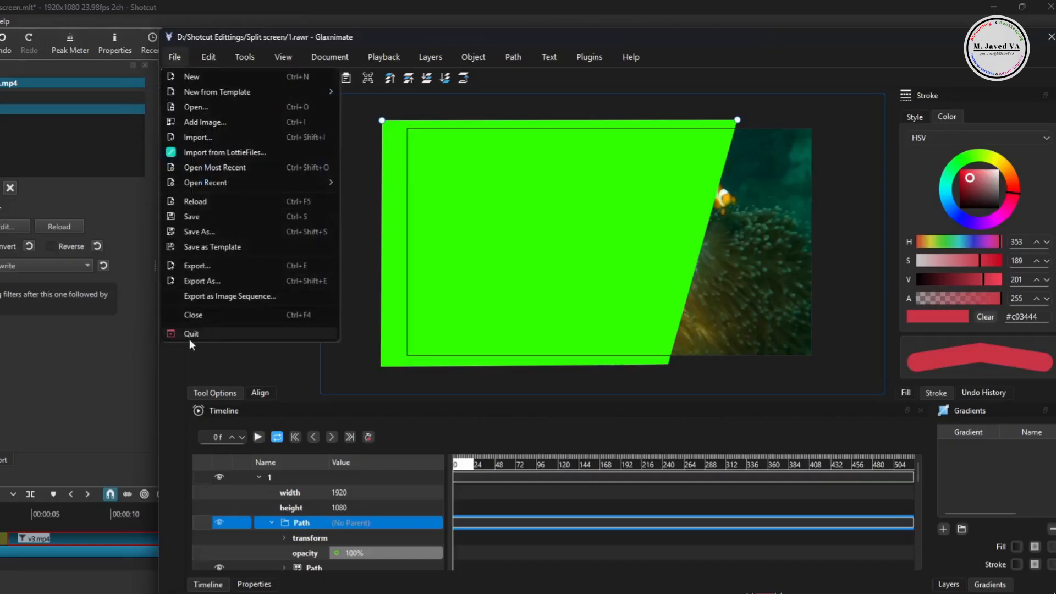
pyautogui.click(190, 334)
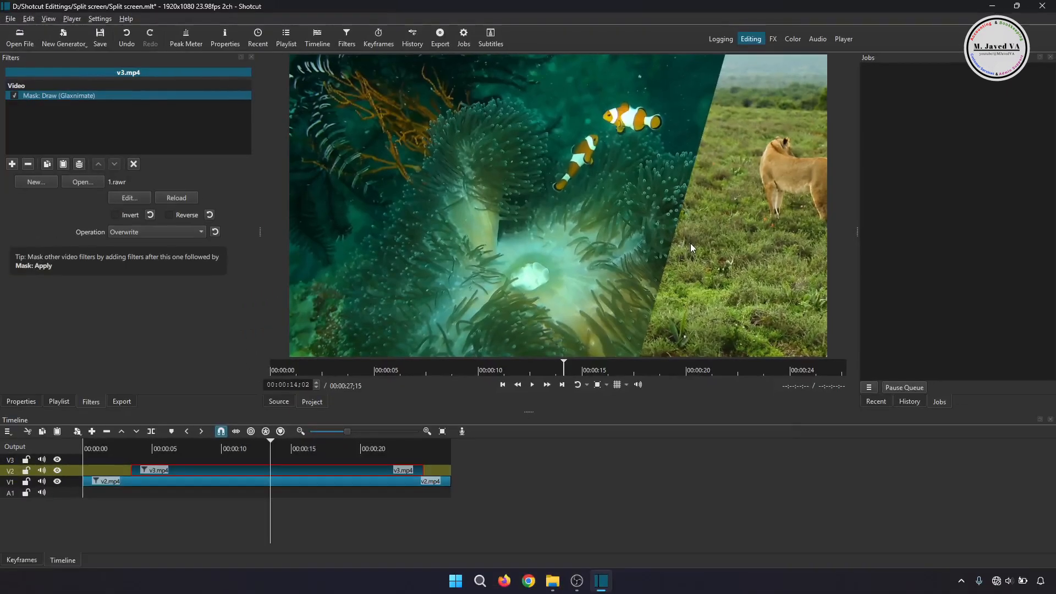
# Align the end of the v3.mp4 clip on V2 with the end of v2.mp4, and preview the split screen
pyautogui.moveTo(226, 475); pyautogui.dragTo(253, 474)
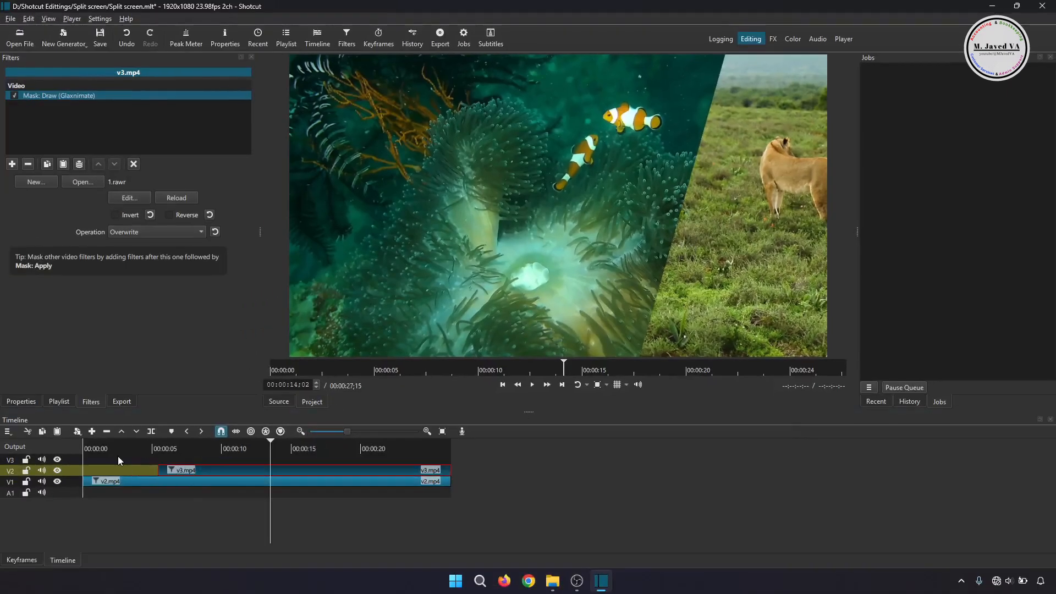
pyautogui.click(114, 450)
pyautogui.press('space')
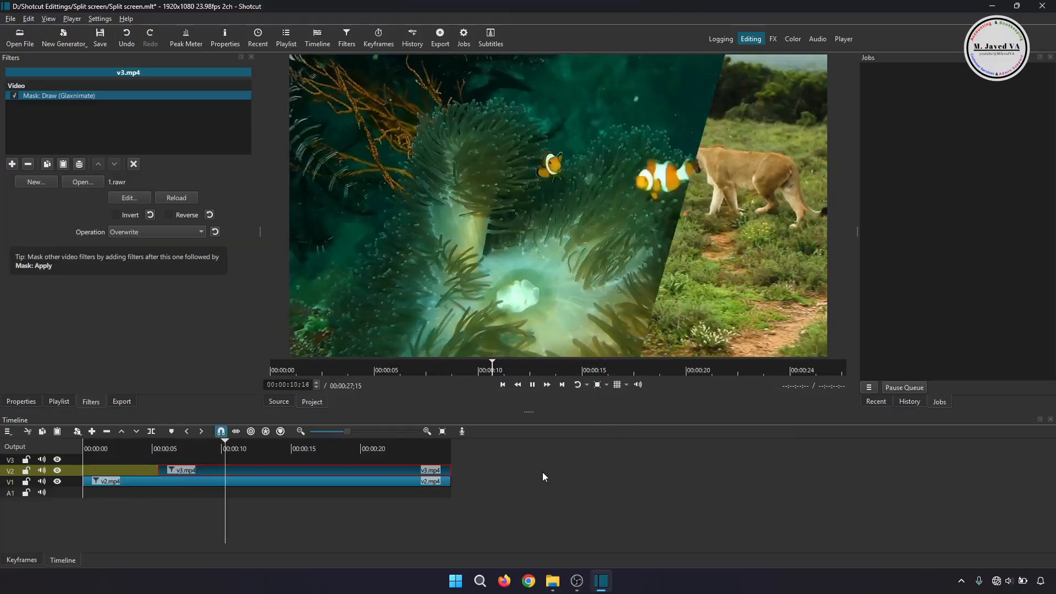
pyautogui.press('space')
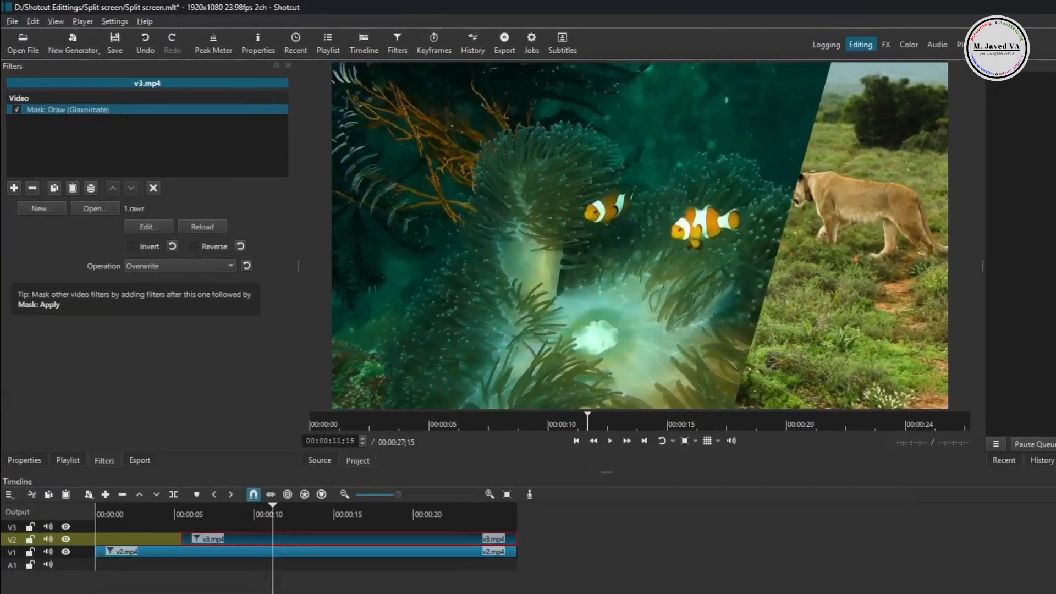
# Shift the v2.mp4 clip horizontally in the split-screen frame by setting its Size, Position & Rotate position to 602, 0
pyautogui.click(275, 479)
pyautogui.click(314, 550)
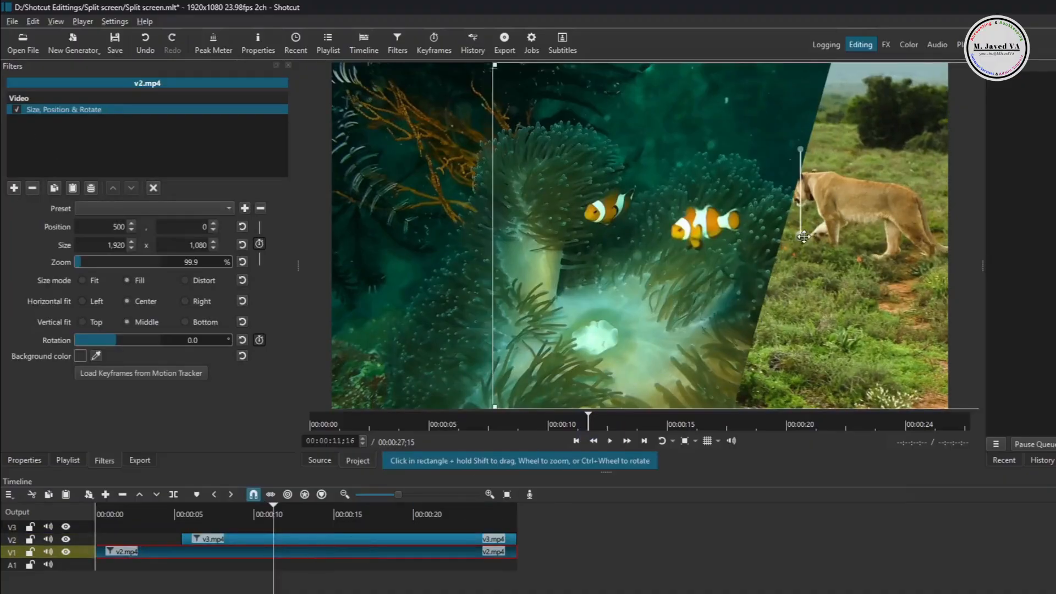
pyautogui.moveTo(814, 238); pyautogui.dragTo(845, 240)
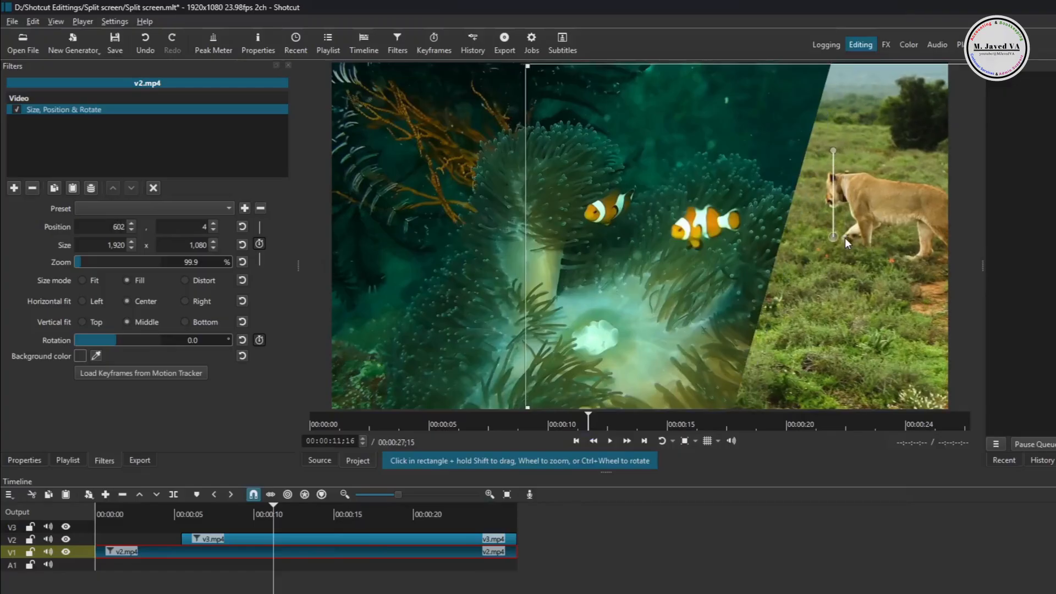
pyautogui.click(213, 230)
pyautogui.click(213, 230)
pyautogui.click(213, 230)
pyautogui.click(213, 230)
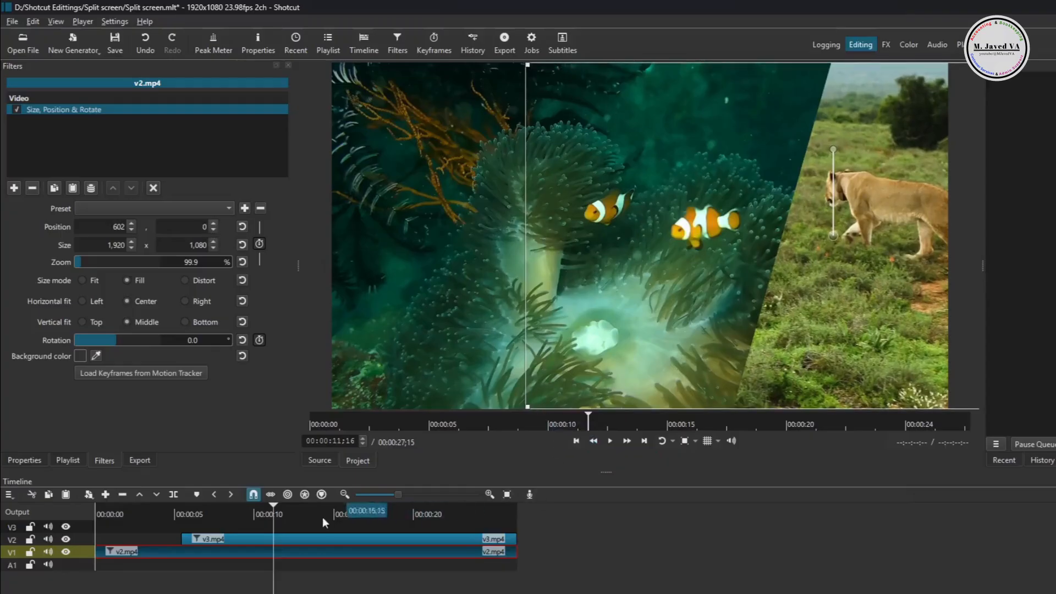
# Add a new video track to the timeline
pyautogui.click(9, 495)
pyautogui.moveTo(45, 511)
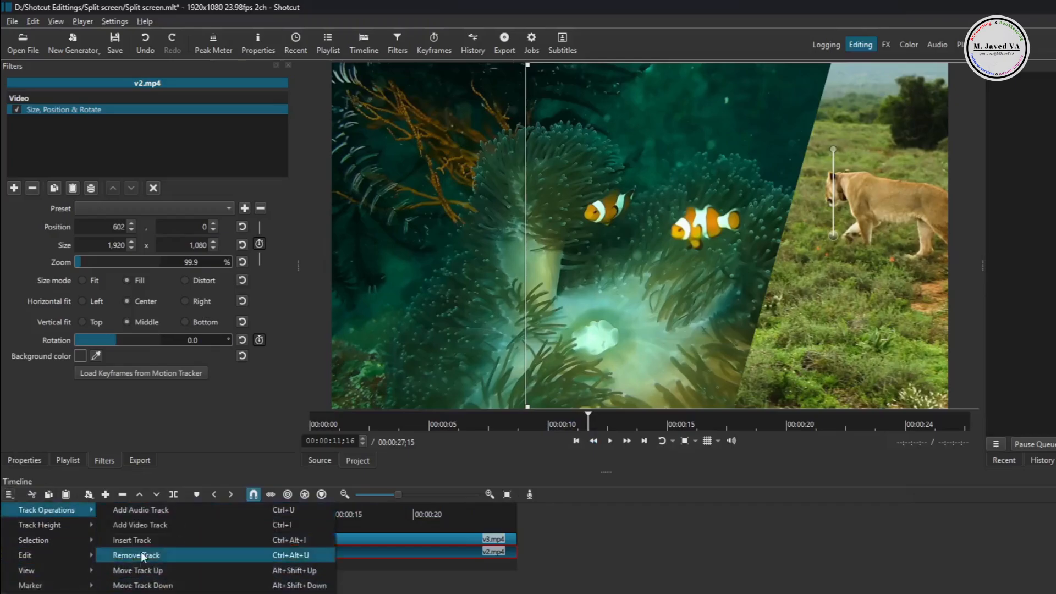
pyautogui.click(165, 525)
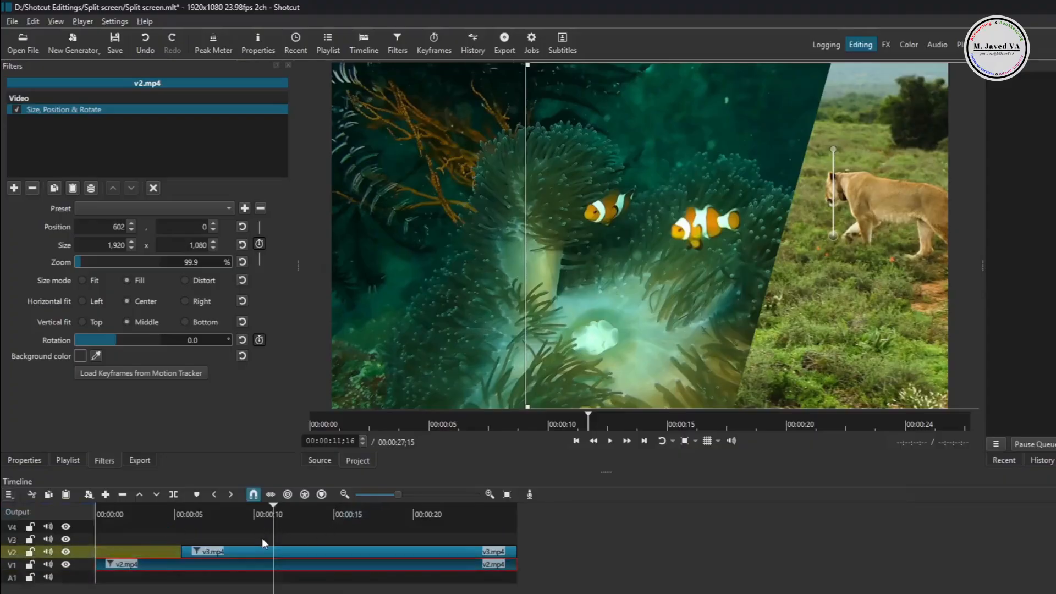
# Generate a Glaxnimate animation named anim1.rawr with a 20-second duration and a transparent background
pyautogui.click(78, 48)
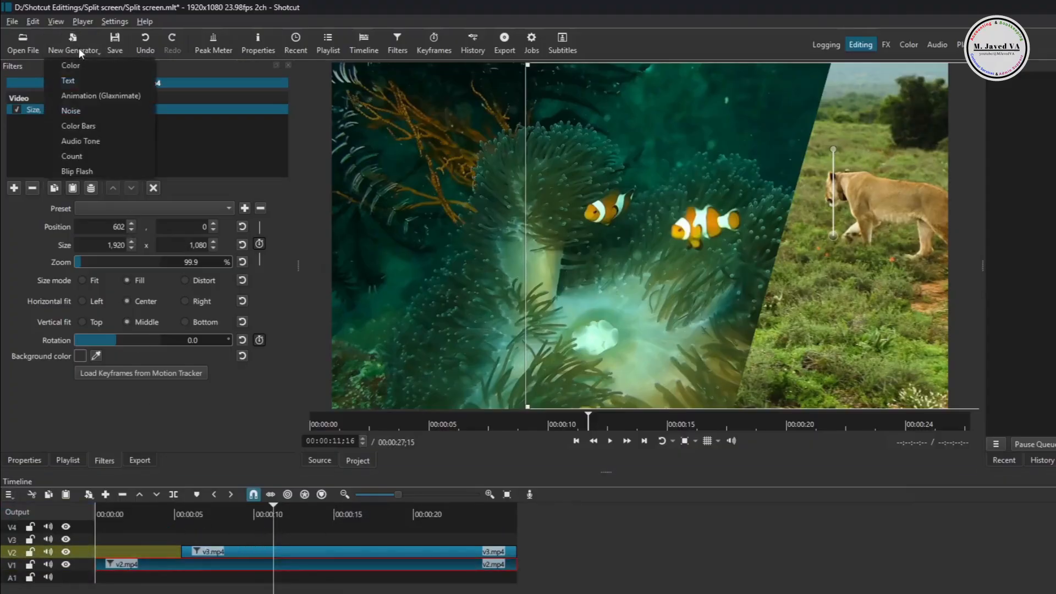
pyautogui.click(105, 99)
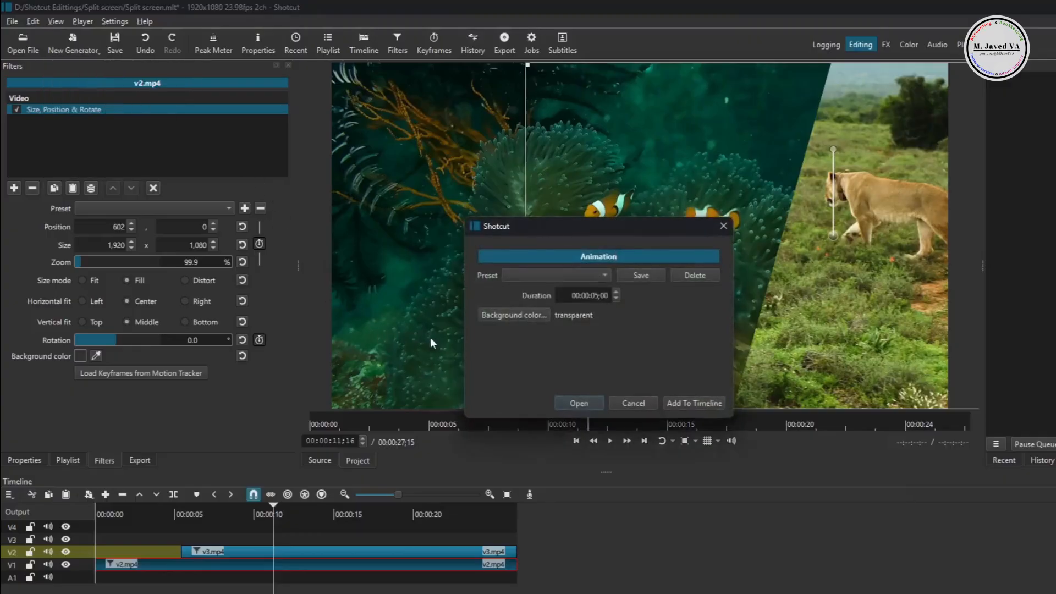
pyautogui.click(600, 296)
pyautogui.press('Left')
pyautogui.press('Left')
pyautogui.press('Left')
pyautogui.press('BackSpace')
pyautogui.press('BackSpace')
pyautogui.write('20')
pyautogui.click(576, 407)
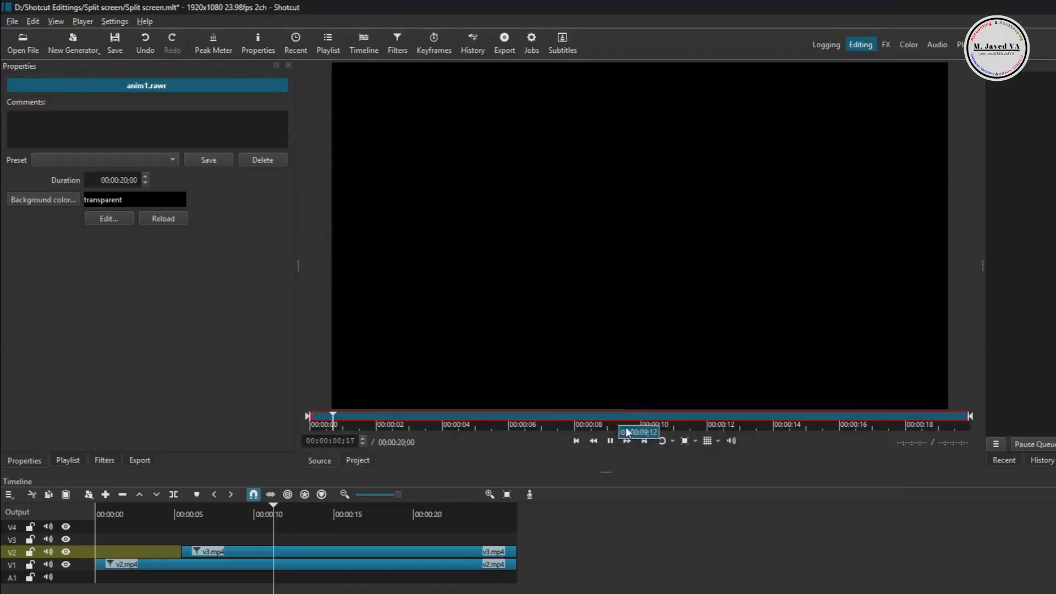
# Place the anim1.rawr clip on track V3 over v3.mp4, and try to lengthen it by extending its end
pyautogui.moveTo(636, 278); pyautogui.dragTo(256, 540)
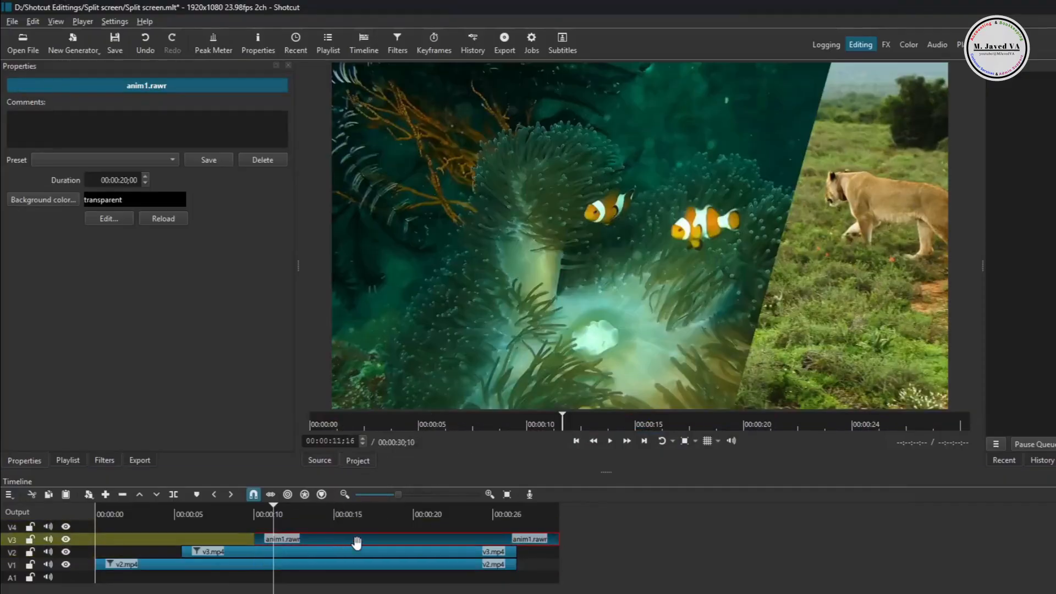
pyautogui.moveTo(354, 542); pyautogui.dragTo(296, 539)
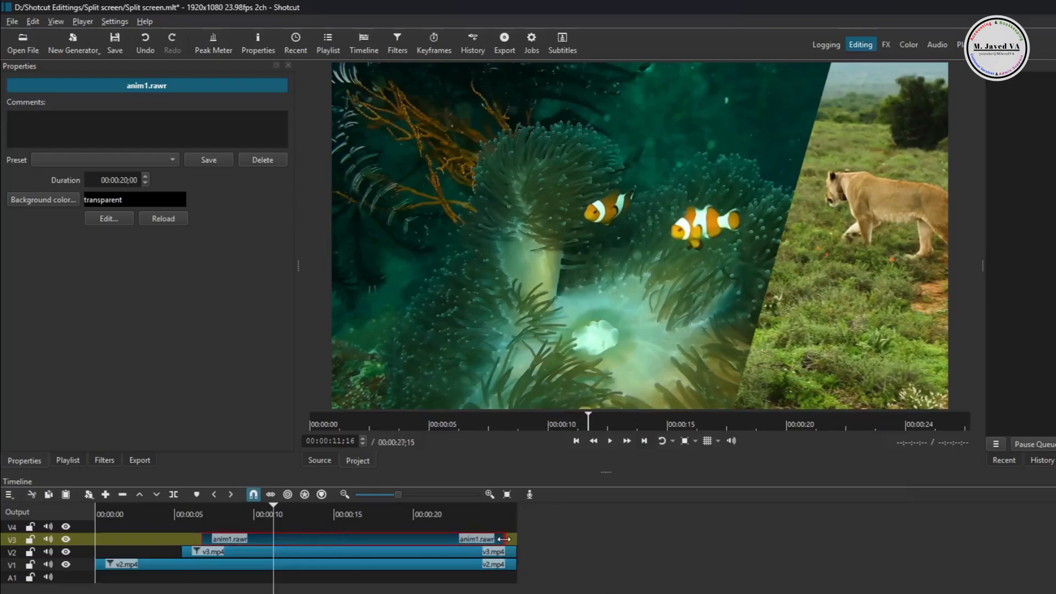
pyautogui.moveTo(500, 542); pyautogui.dragTo(728, 545)
pyautogui.click(122, 178)
pyautogui.click(125, 182)
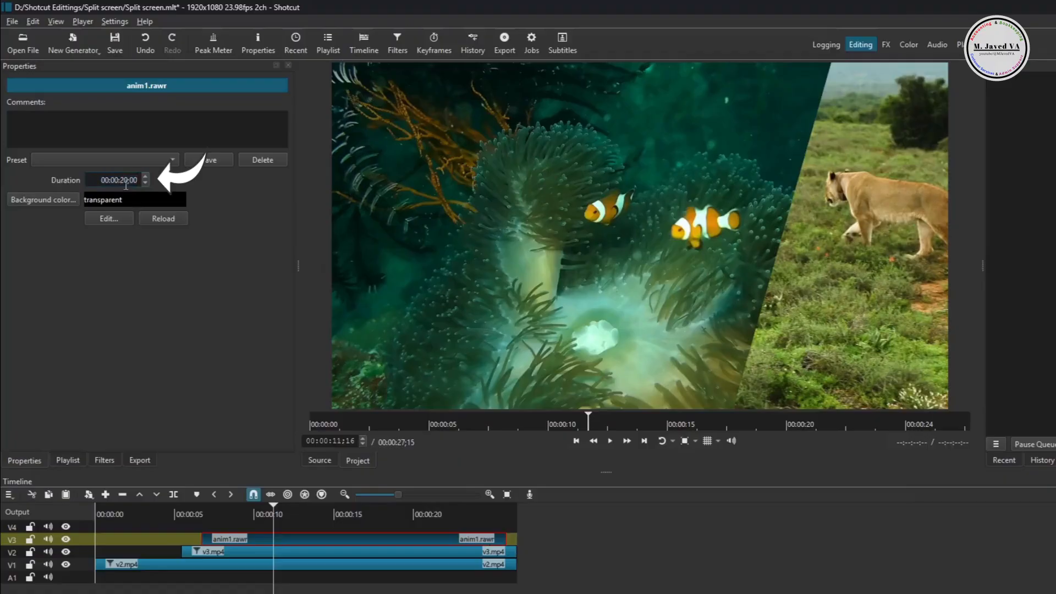
# Move the playhead to 00:00:14:09 and open the anim1.rawr clip for editing in Glaxnimate
pyautogui.click(314, 535)
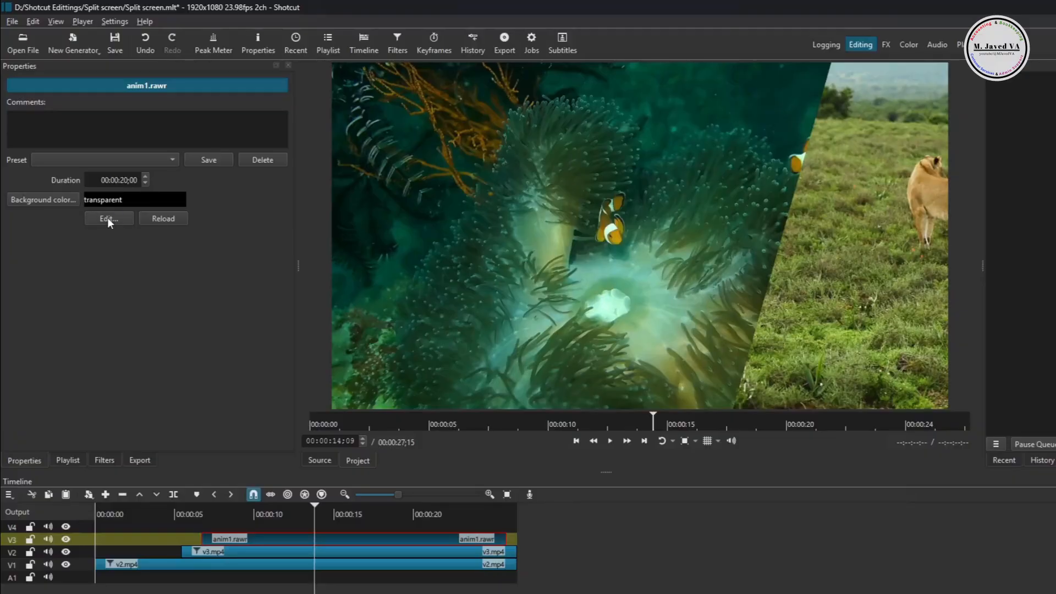
pyautogui.click(107, 218)
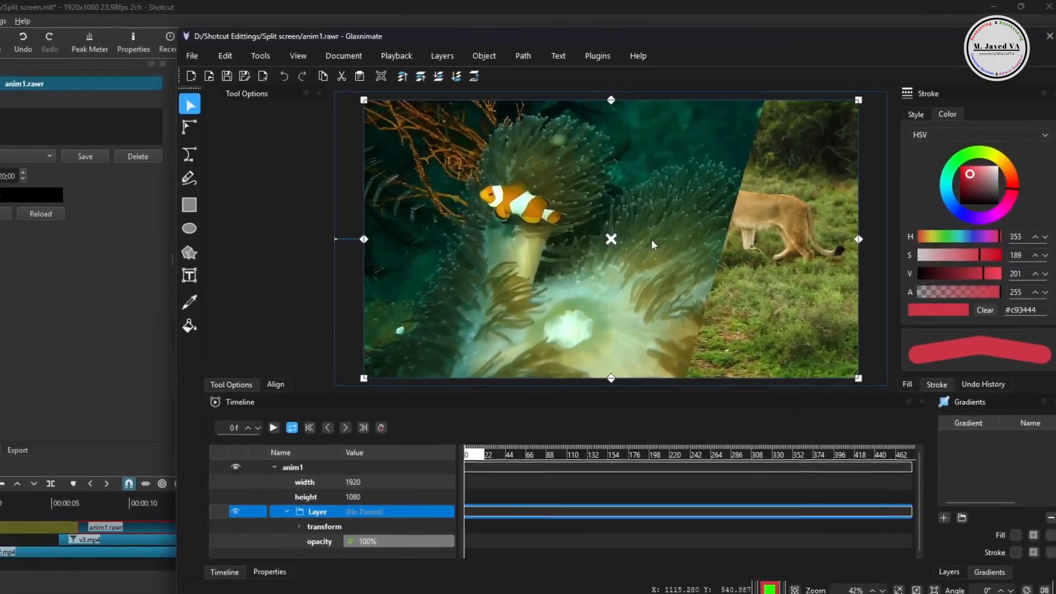
pyautogui.scroll(-1, 688, 214)
pyautogui.rightClick(638, 219)
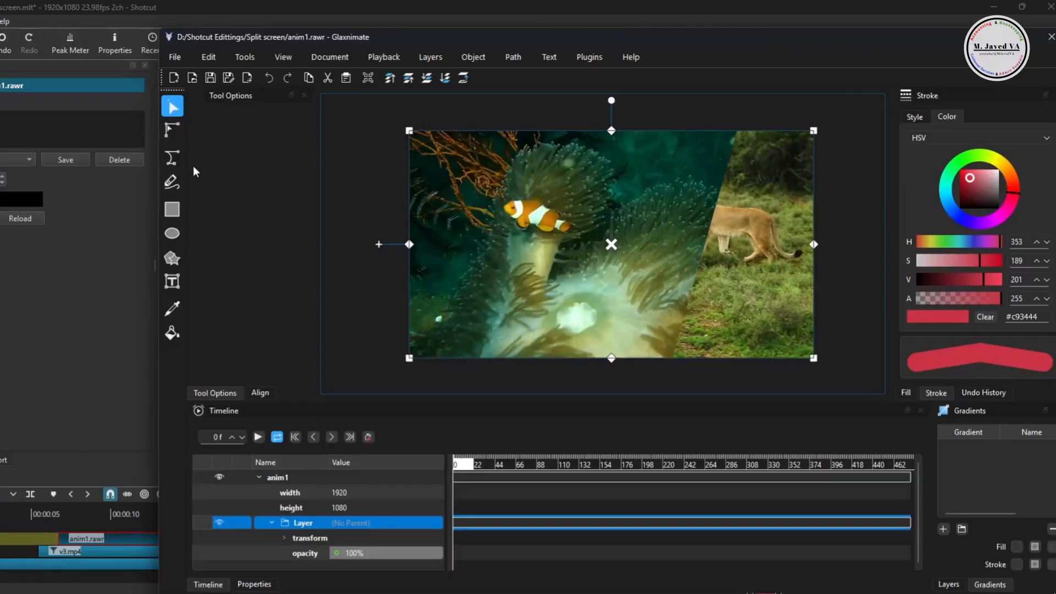
# Draw a straight path with stroke and no fill along the slanted split, extending slightly beyond the frame's top and bottom edges
pyautogui.click(175, 161)
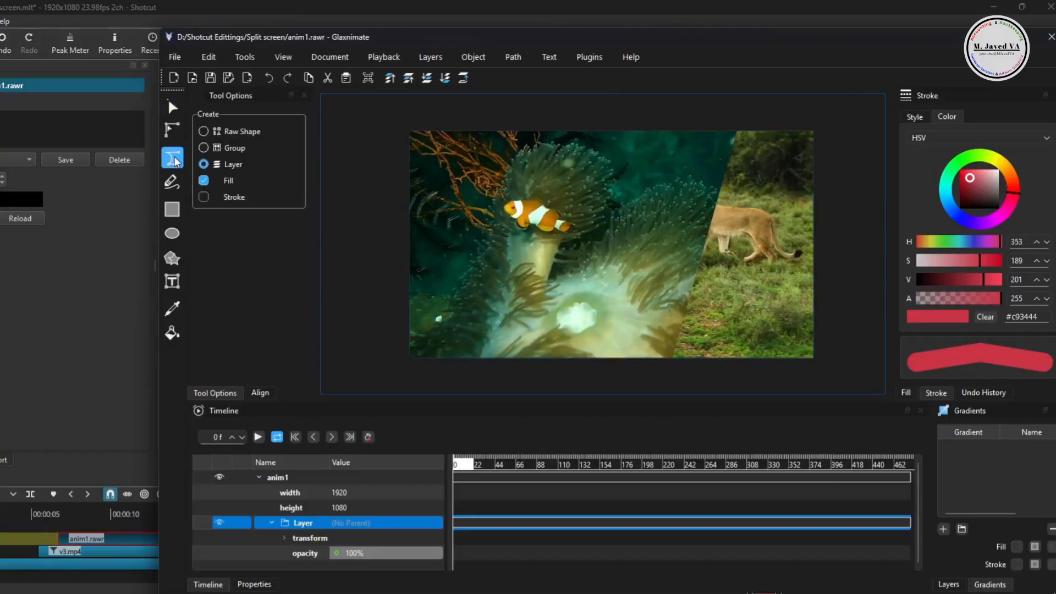
pyautogui.click(204, 182)
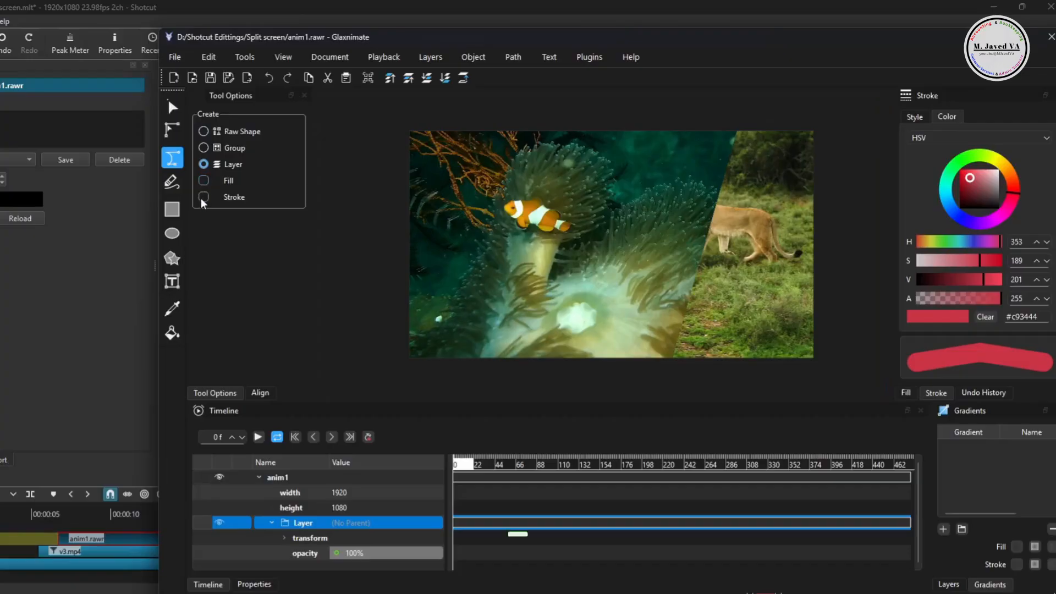
pyautogui.click(204, 198)
pyautogui.click(740, 121)
pyautogui.doubleClick(668, 373)
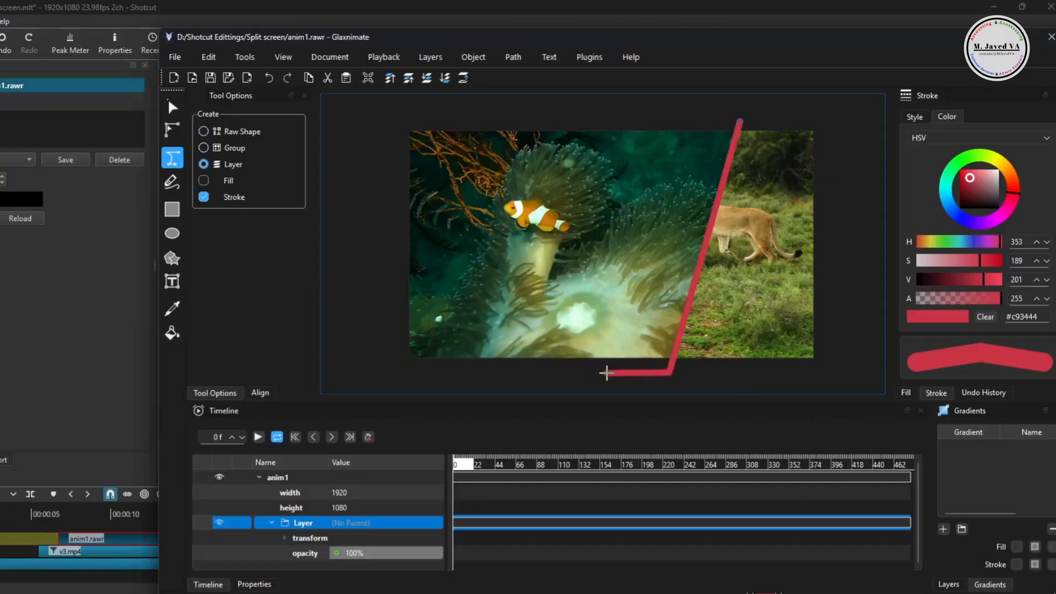
pyautogui.press('Return')
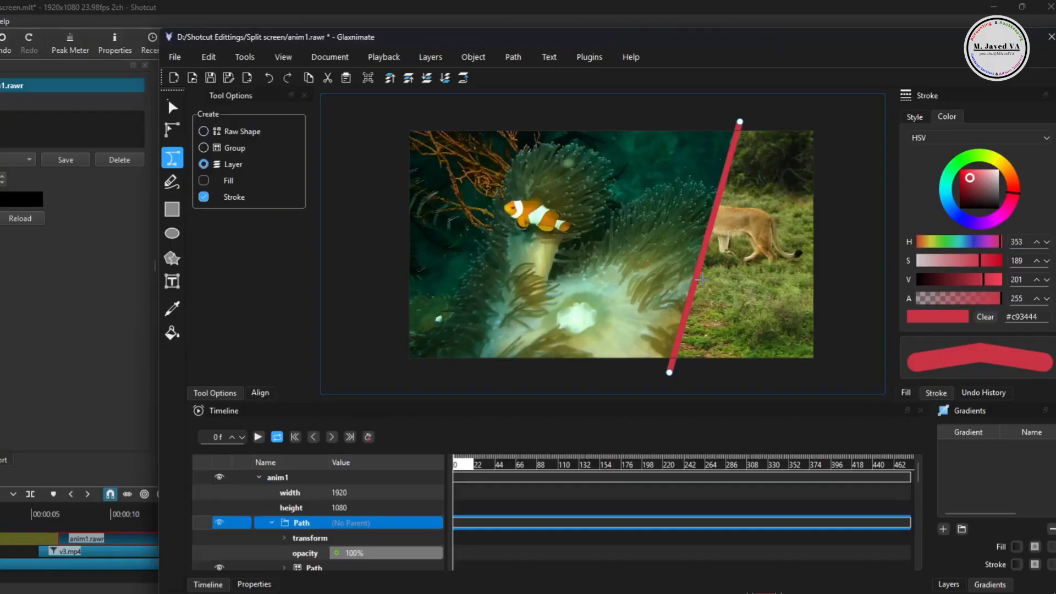
# Set the divider line's stroke color to white (#ffffff)
pyautogui.click(906, 394)
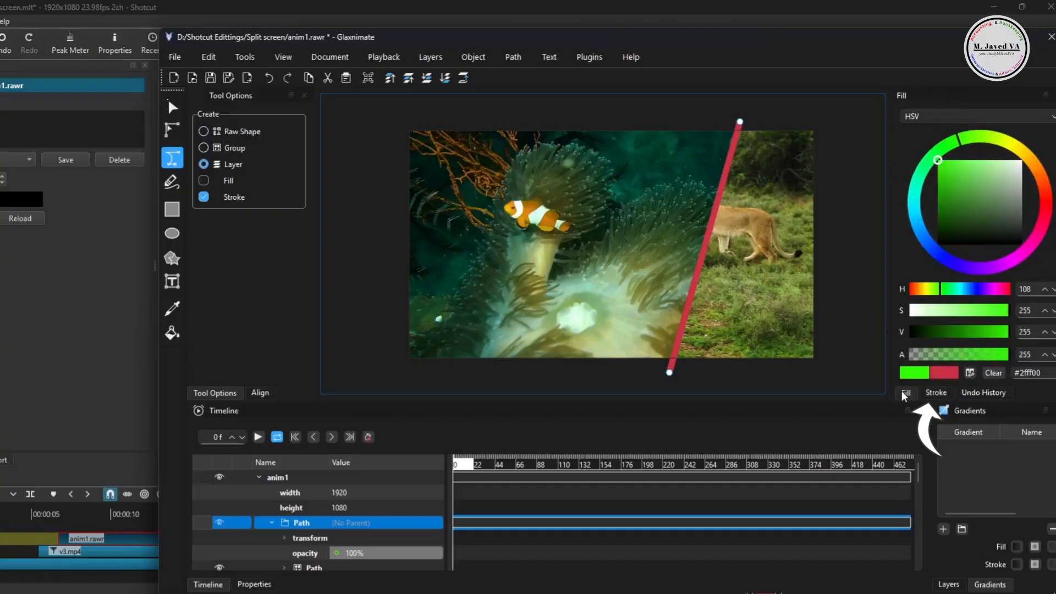
pyautogui.click(937, 394)
pyautogui.moveTo(963, 202)
pyautogui.mouseDown()
pyautogui.moveTo(977, 176)
pyautogui.moveTo(962, 188)
pyautogui.moveTo(1001, 170)
pyautogui.moveTo(1002, 202)
pyautogui.moveTo(1002, 167)
pyautogui.moveTo(974, 180)
pyautogui.moveTo(1018, 161)
pyautogui.mouseUp()
pyautogui.click(969, 180)
pyautogui.click(965, 153)
pyautogui.click(978, 187)
pyautogui.click(996, 159)
pyautogui.click(1014, 192)
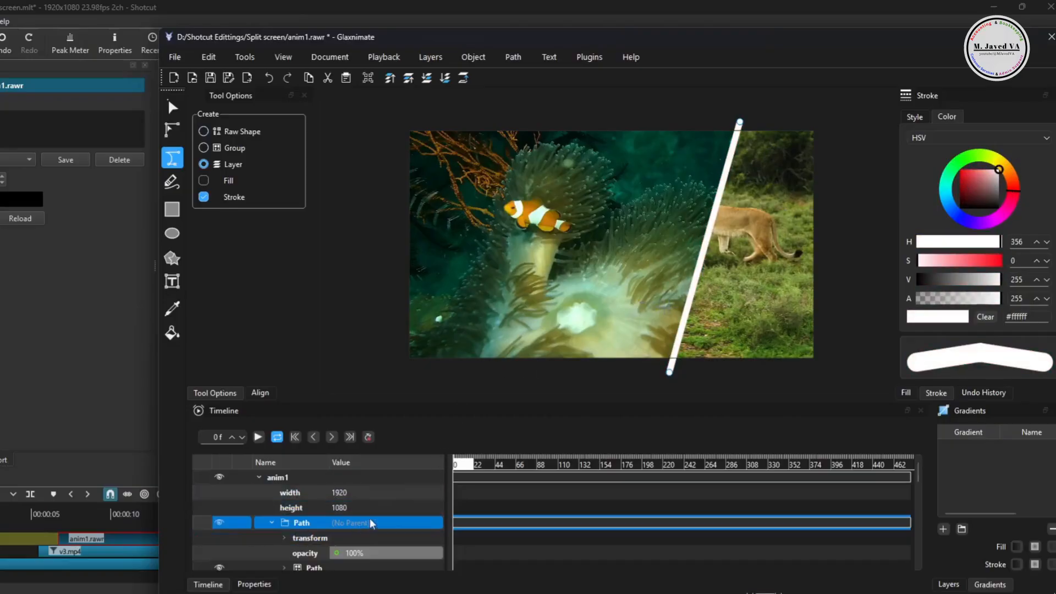
# Try the color #d1666c in the divider path's Stroke properties and restore the color to white (#ffffff)
pyautogui.scroll(-2, 371, 524)
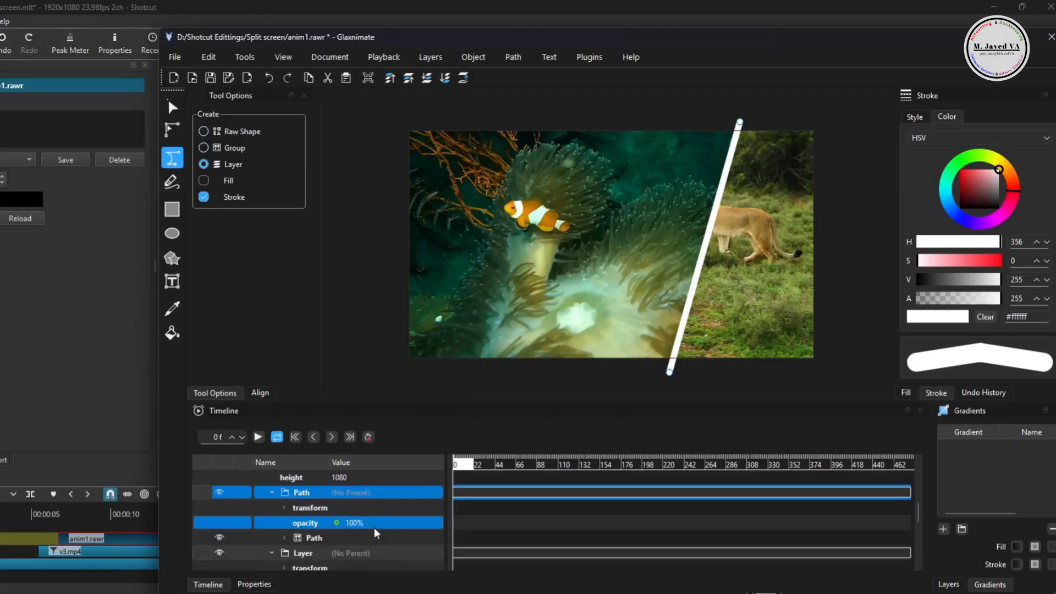
pyautogui.click(283, 537)
pyautogui.scroll(-2, 334, 532)
pyautogui.scroll(-3, 334, 533)
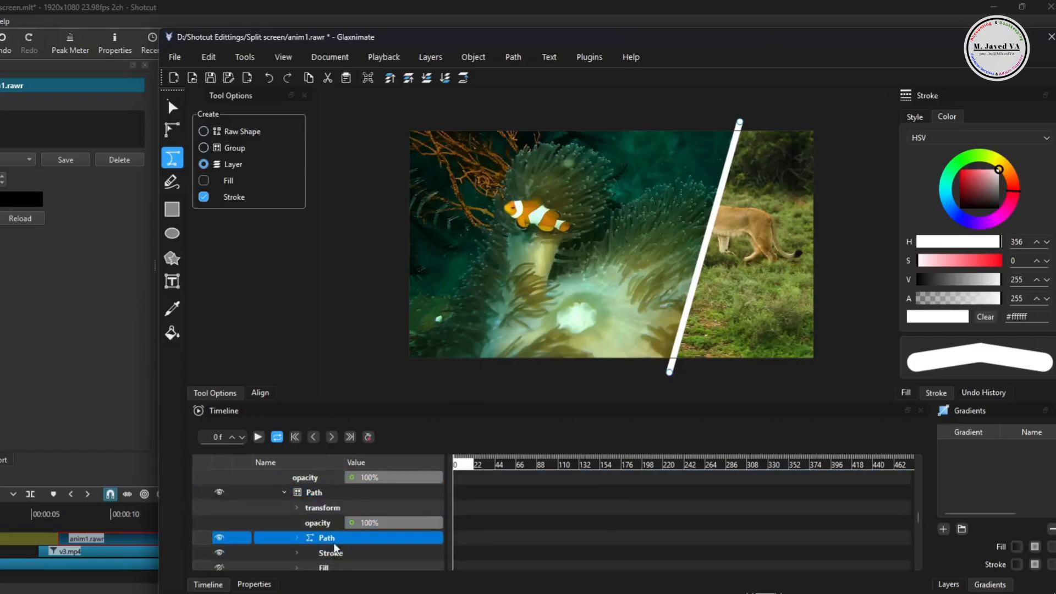
pyautogui.click(366, 526)
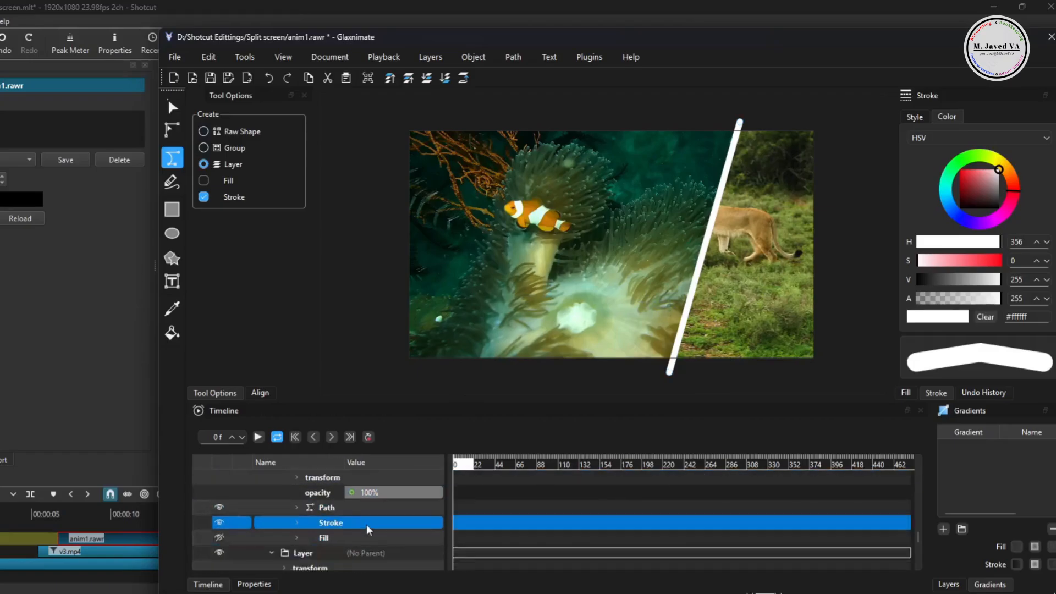
pyautogui.click(297, 523)
pyautogui.scroll(-2, 359, 514)
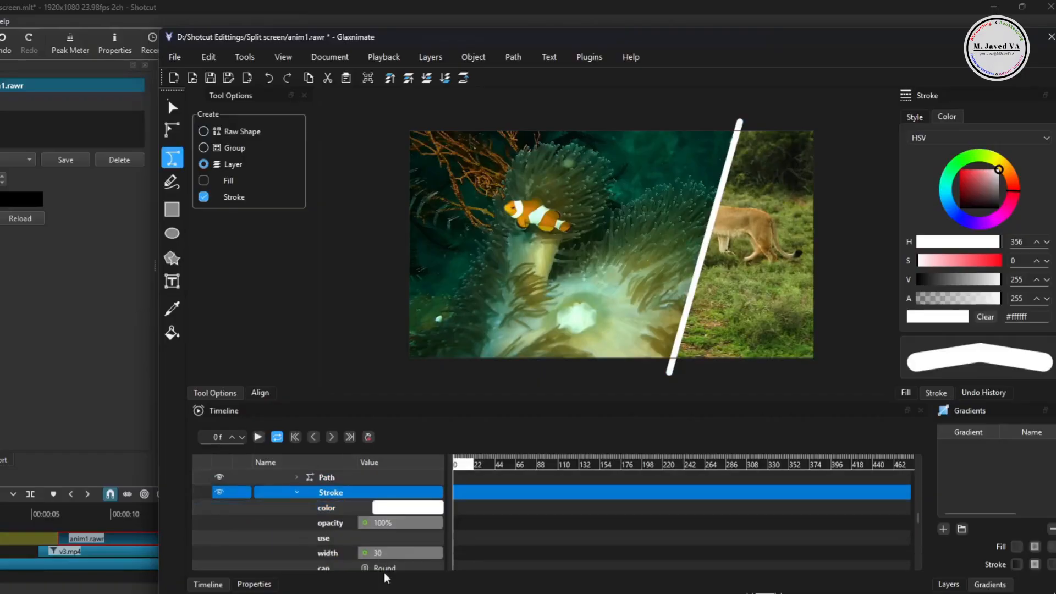
pyautogui.doubleClick(400, 512)
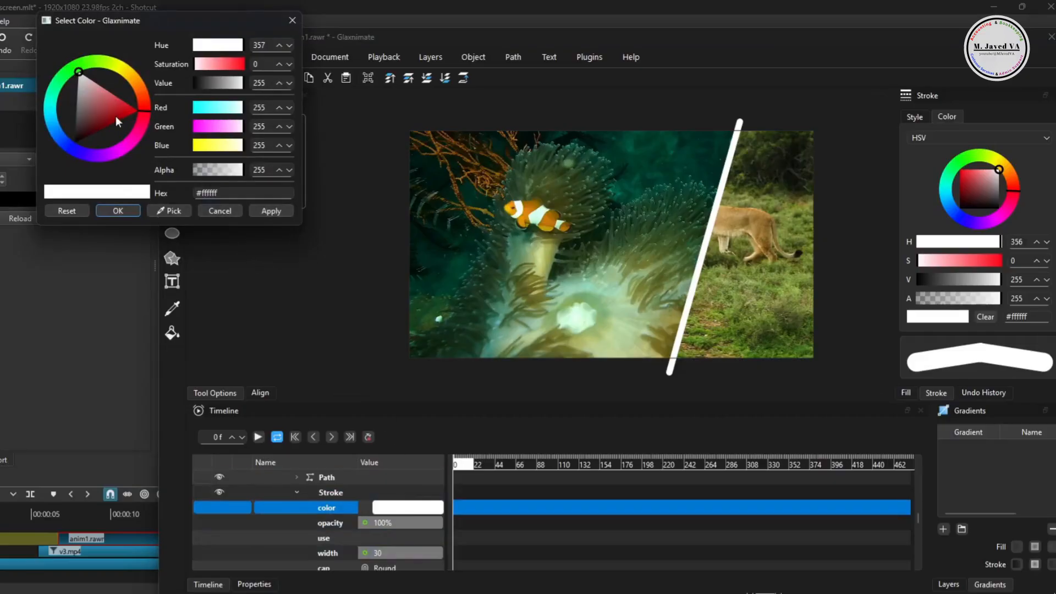
pyautogui.moveTo(116, 121)
pyautogui.mouseDown()
pyautogui.moveTo(96, 108)
pyautogui.moveTo(82, 124)
pyautogui.moveTo(107, 103)
pyautogui.moveTo(86, 91)
pyautogui.moveTo(104, 128)
pyautogui.moveTo(108, 105)
pyautogui.mouseUp()
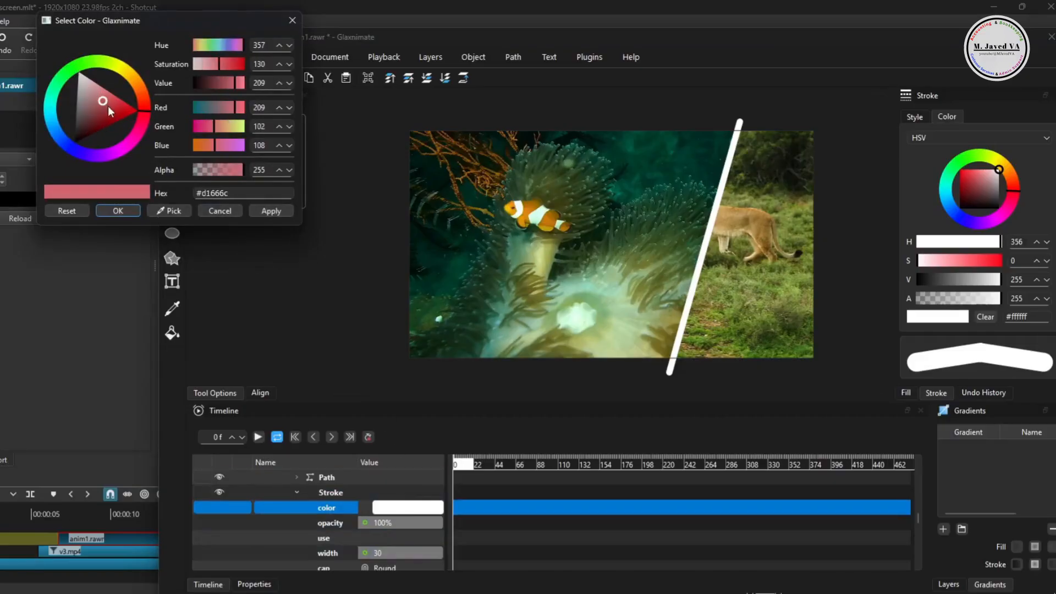
pyautogui.click(115, 211)
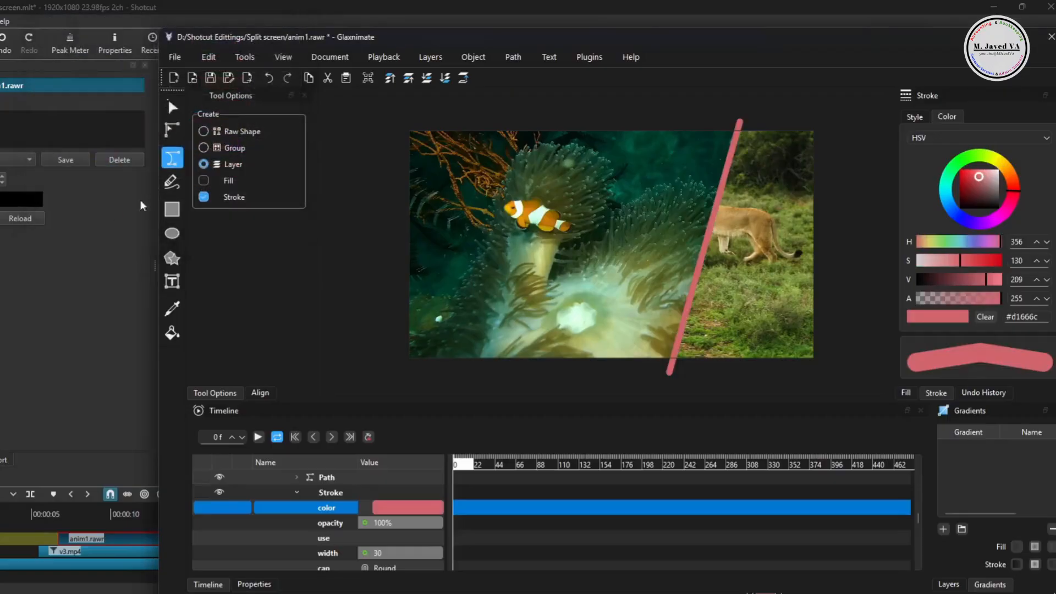
pyautogui.doubleClick(392, 510)
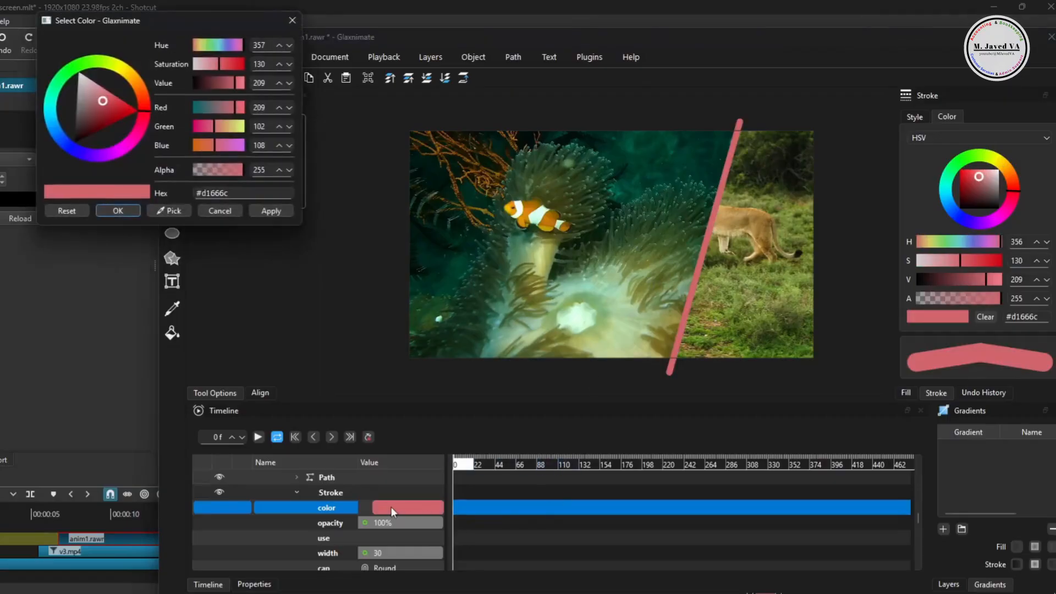
pyautogui.click(105, 211)
# Try a stroke width of 7 on the divider line and restore the width to 30
pyautogui.click(403, 552)
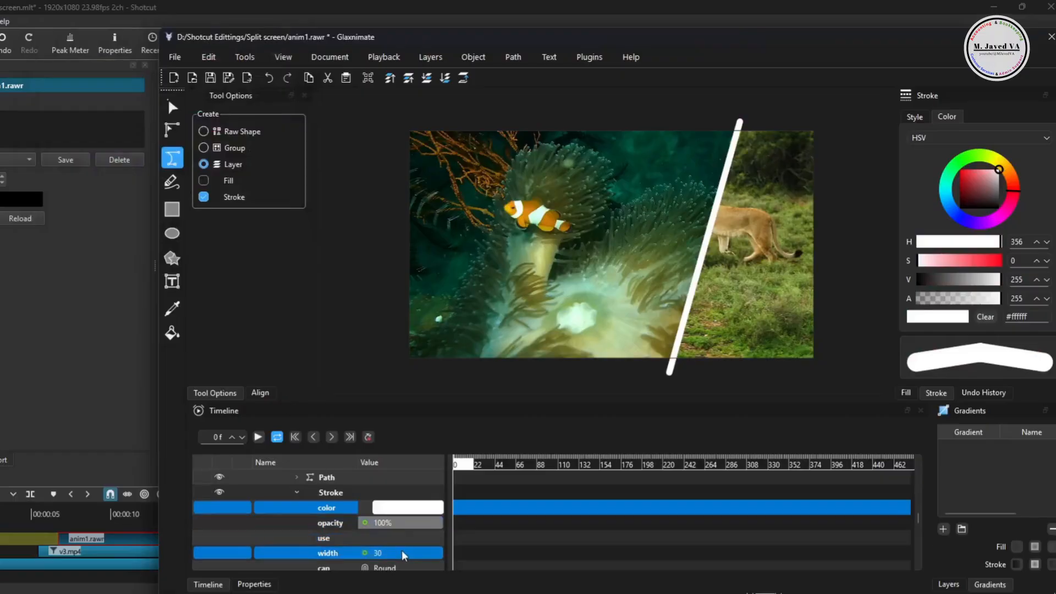
pyautogui.click(397, 555)
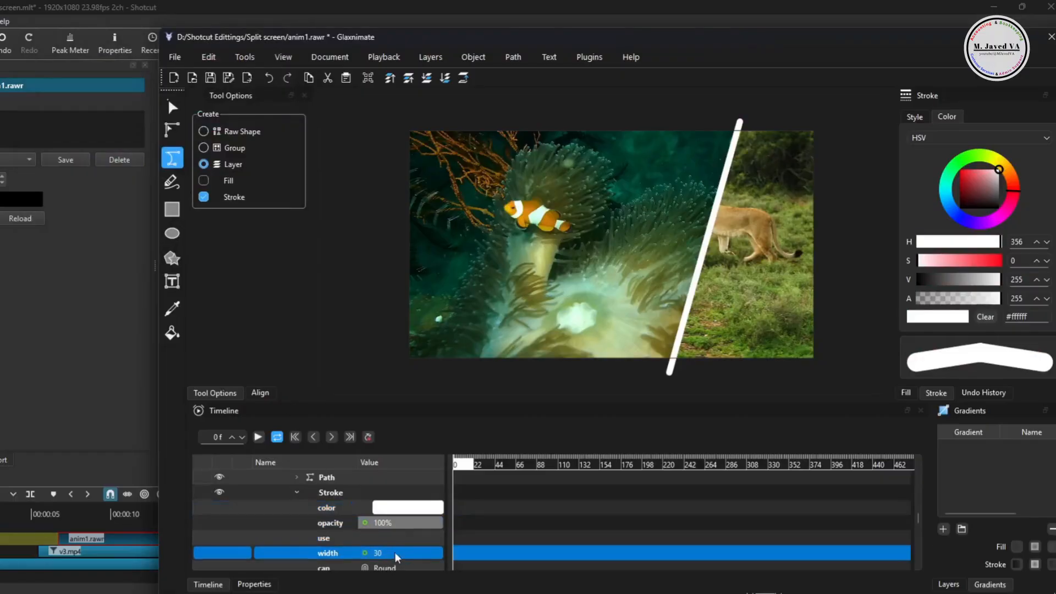
pyautogui.scroll(-1, 396, 556)
pyautogui.doubleClick(395, 538)
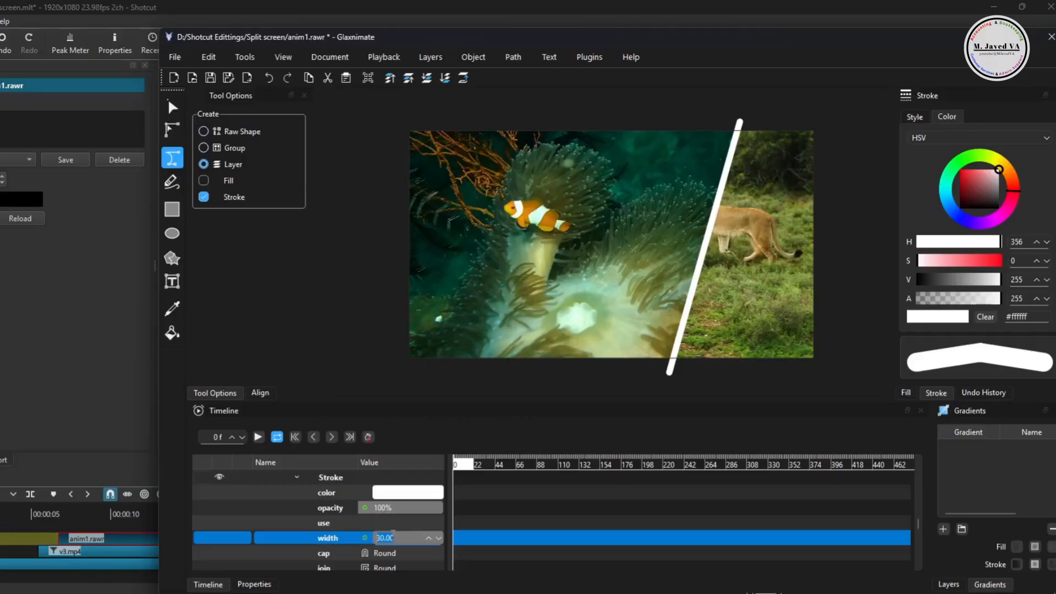
pyautogui.click(439, 539)
pyautogui.press('Return')
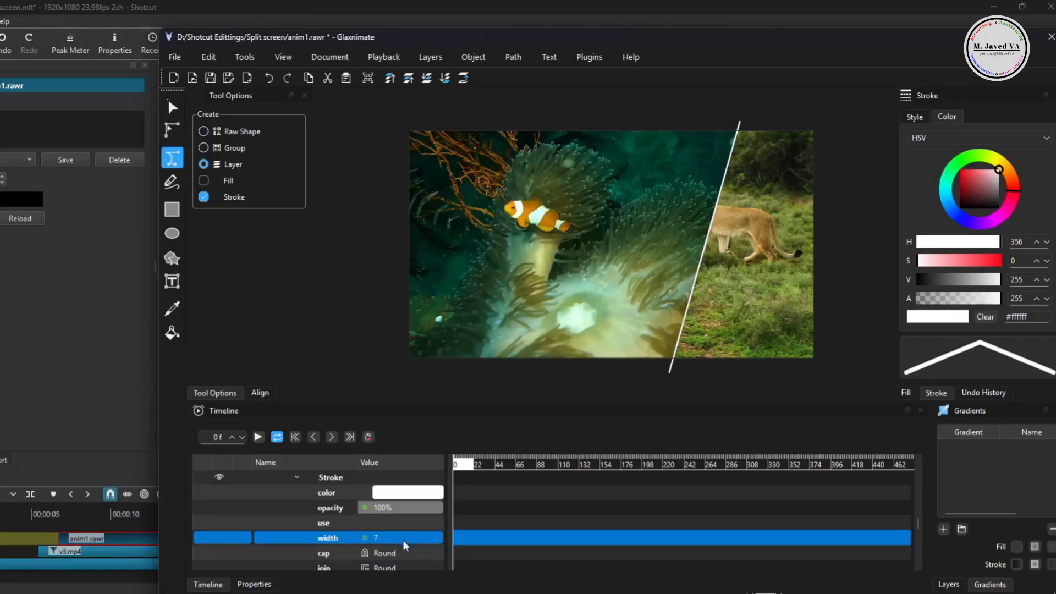
pyautogui.doubleClick(399, 539)
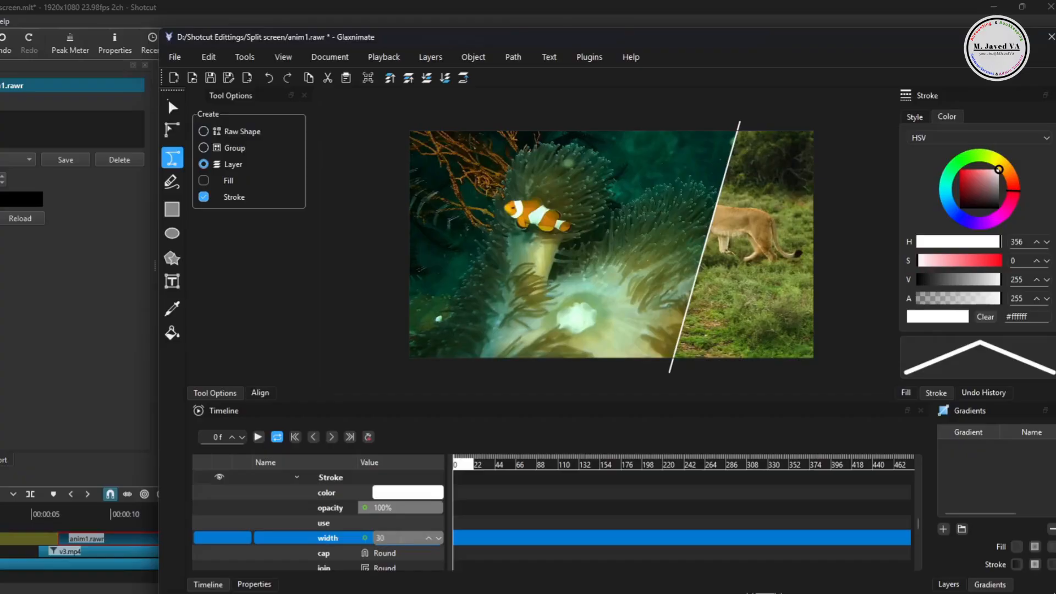
pyautogui.press('Return')
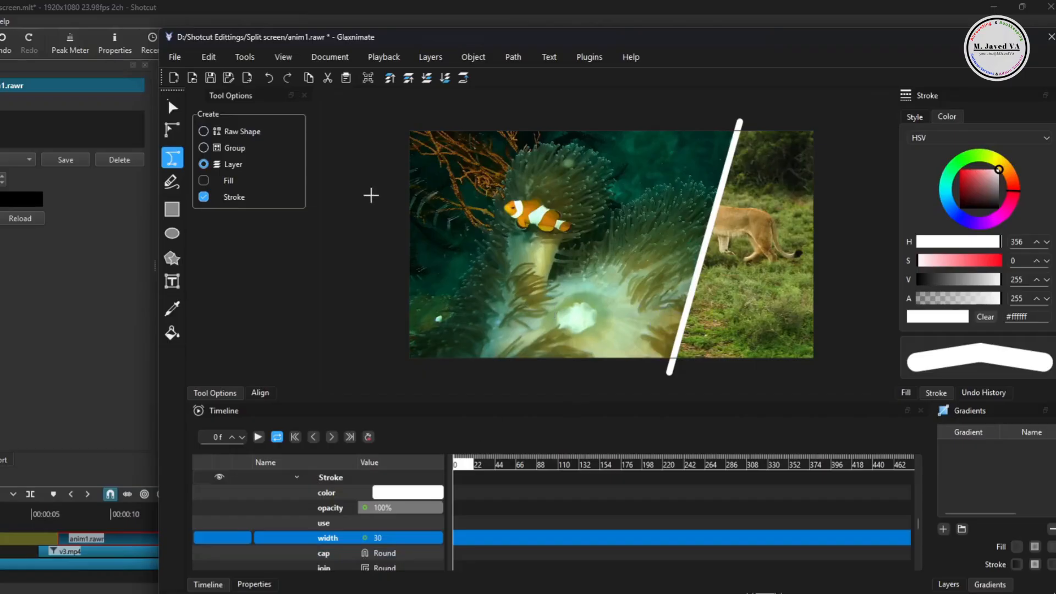
# Save the divider line animation anim1.rawr and quit Glaxnimate
pyautogui.click(182, 58)
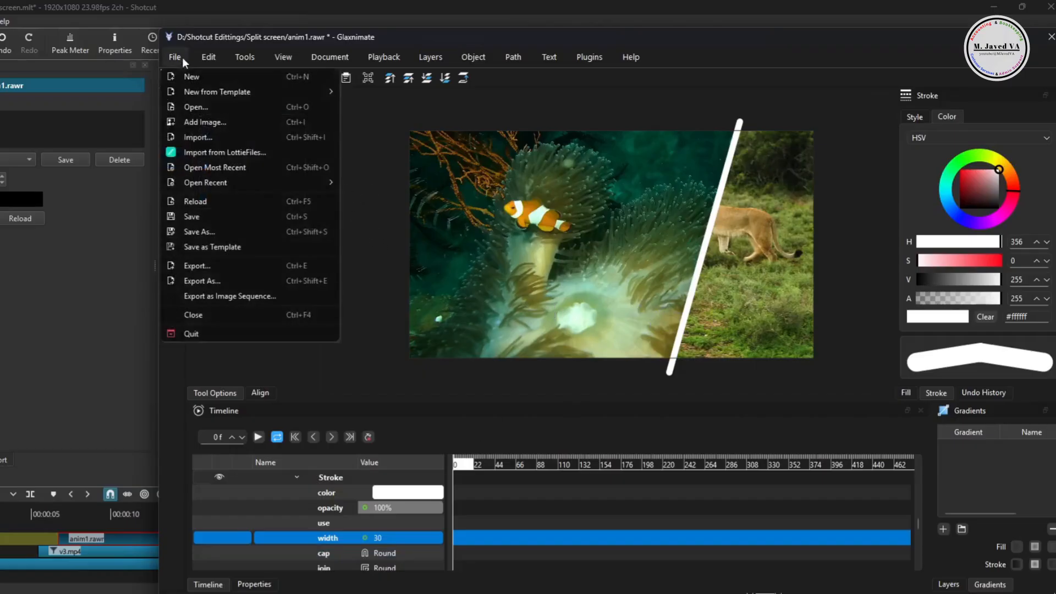
pyautogui.click(199, 216)
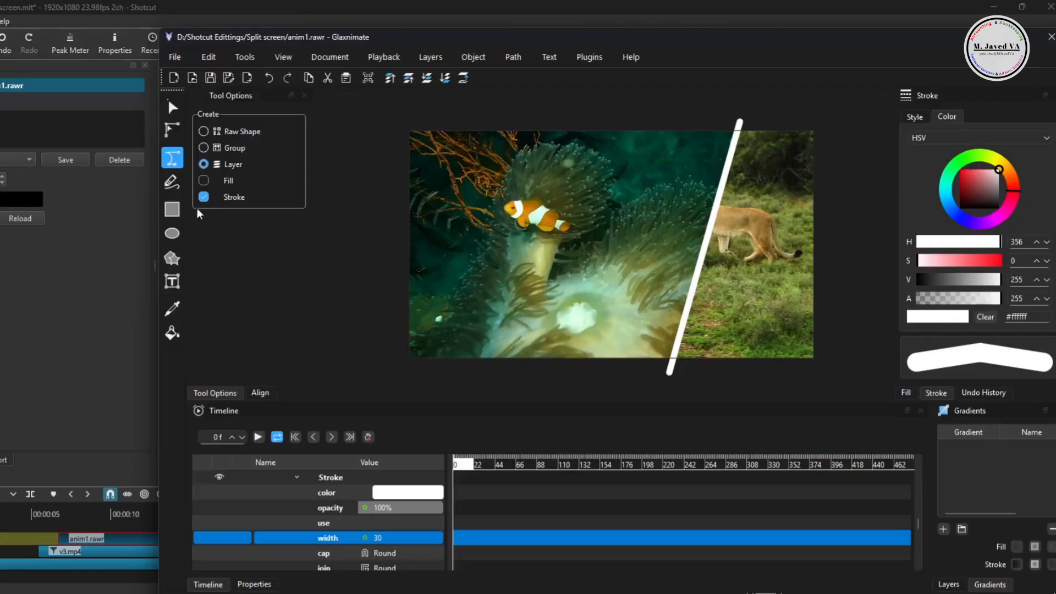
pyautogui.click(175, 58)
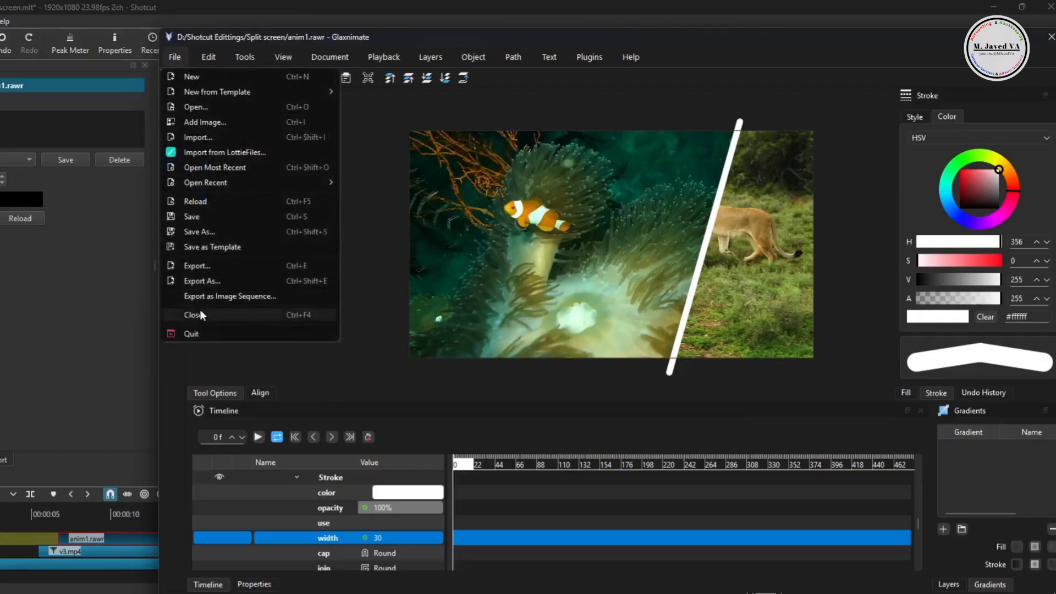
pyautogui.click(208, 334)
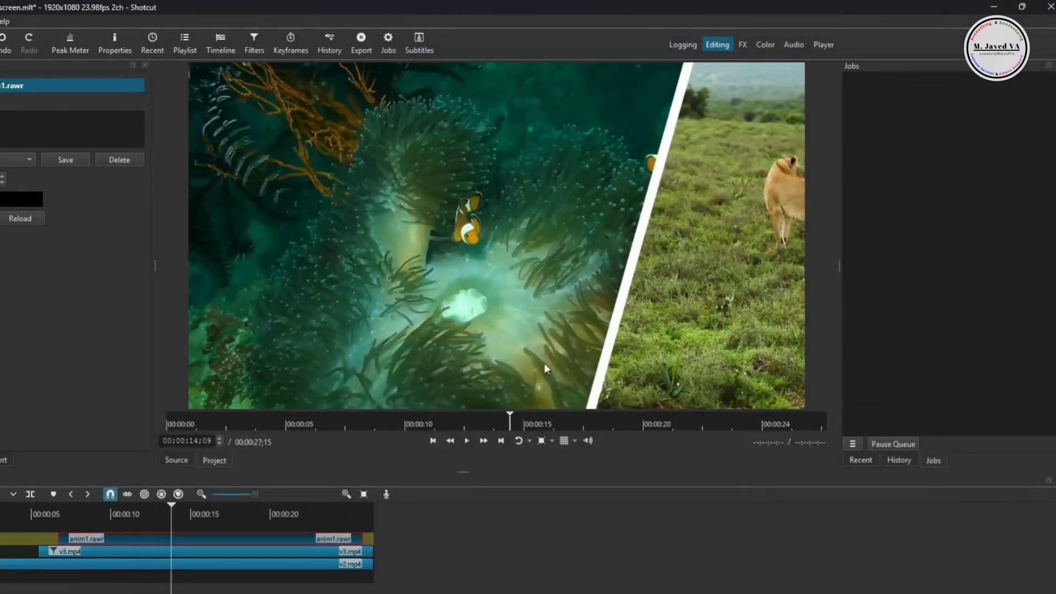
# Preview the split screen with anim1.rawr shifted on V3, and align the clip's start with the start of v3.mp4
pyautogui.click(59, 473)
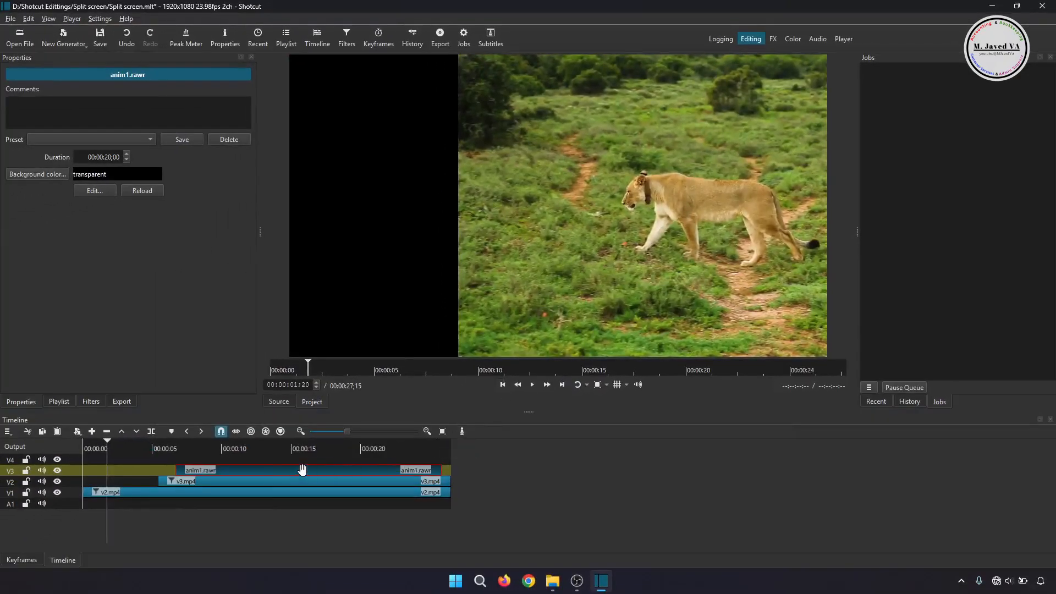
pyautogui.moveTo(263, 495); pyautogui.dragTo(317, 474)
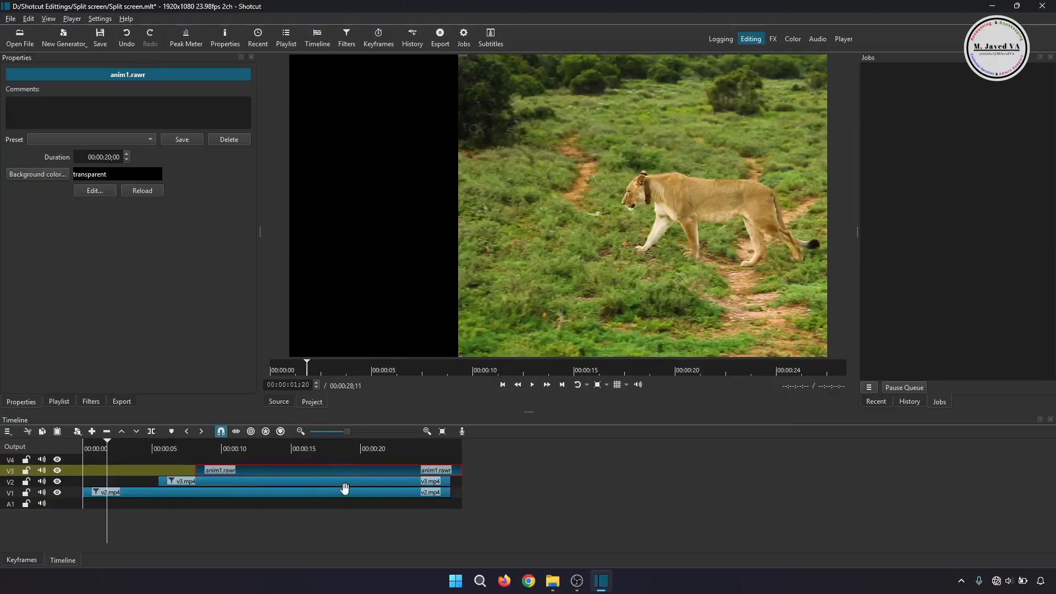
pyautogui.press('space')
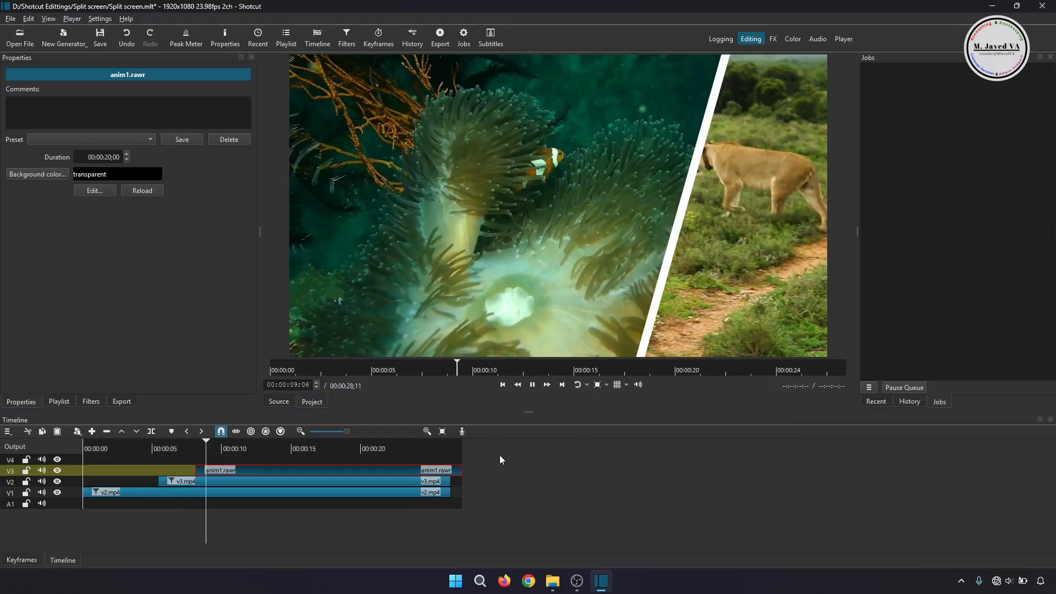
pyautogui.press('space')
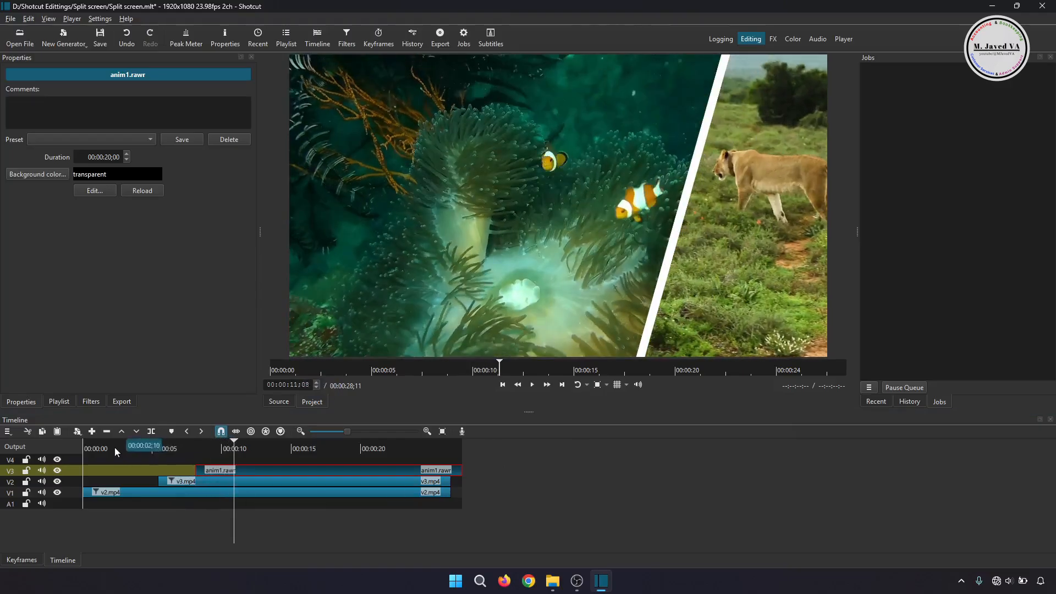
pyautogui.moveTo(237, 470); pyautogui.dragTo(198, 464)
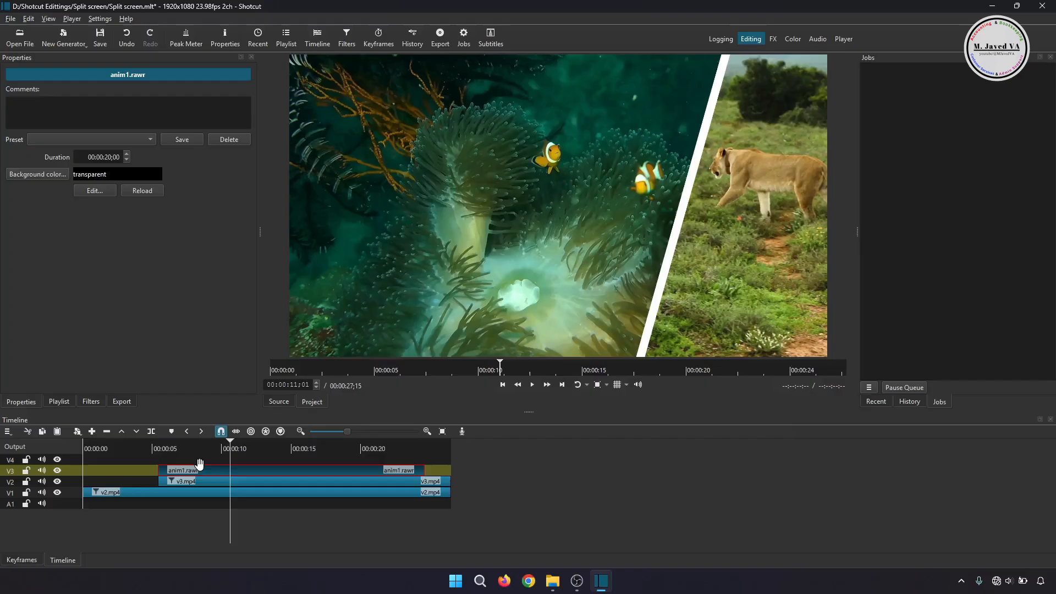
# Open v1.mp4 from the playlist and place it on track V4
pyautogui.click(57, 401)
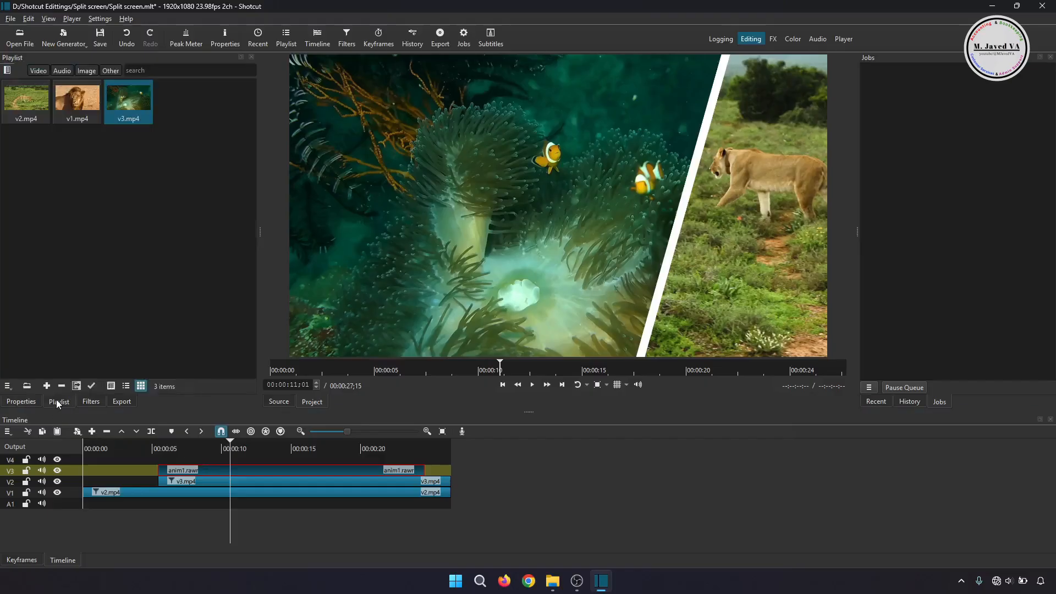
pyautogui.doubleClick(67, 120)
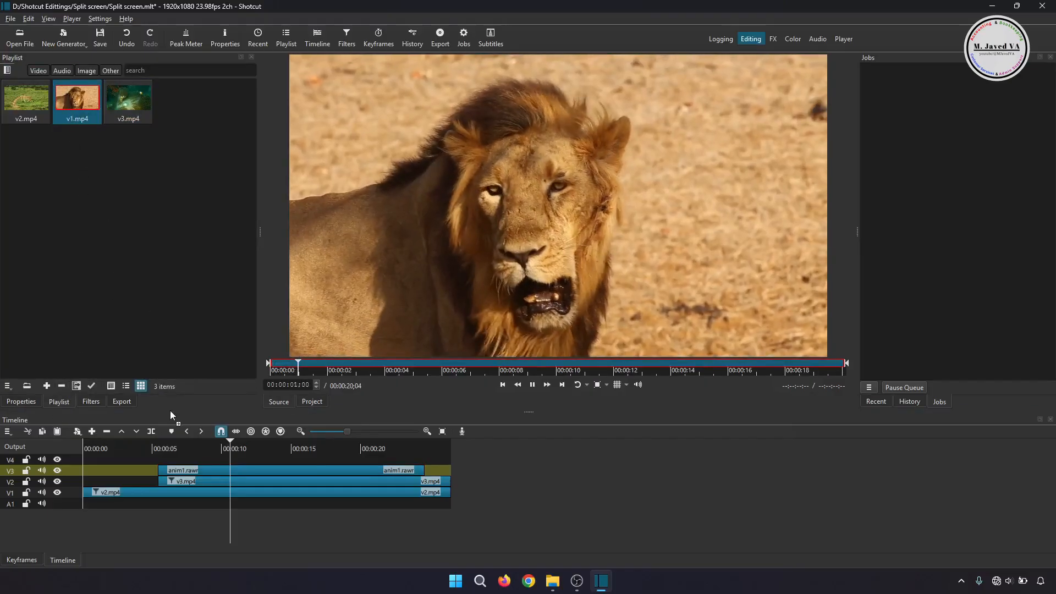
pyautogui.moveTo(171, 412); pyautogui.dragTo(191, 454)
# Detach and delete the audio of v1.mp4, and align the clip's start with the anim1.rawr clip below
pyautogui.rightClick(253, 458)
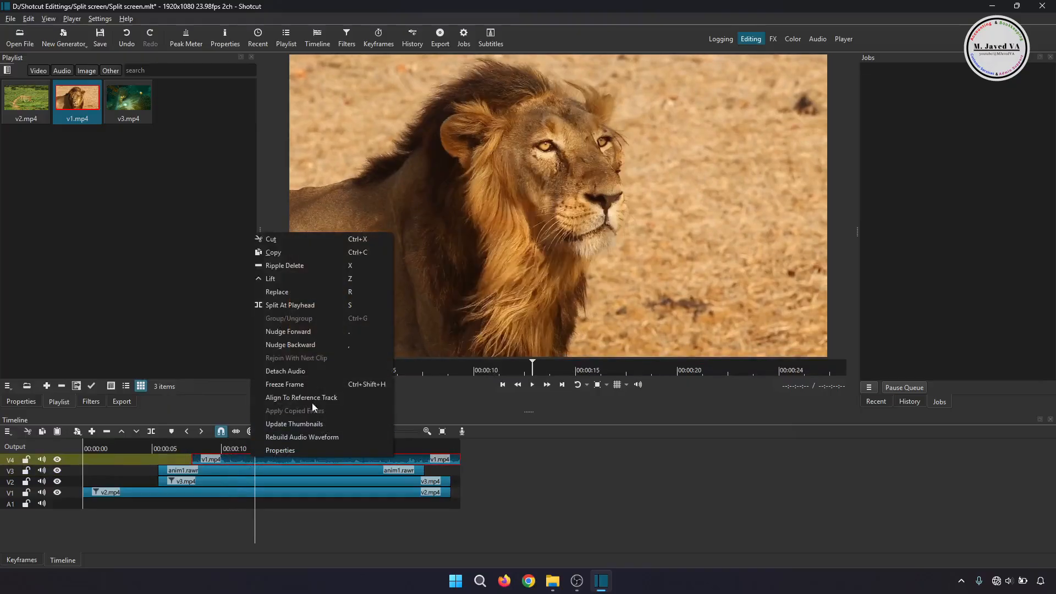
pyautogui.click(285, 372)
pyautogui.click(285, 505)
pyautogui.press('Delete')
pyautogui.moveTo(270, 459); pyautogui.dragTo(236, 458)
pyautogui.click(227, 449)
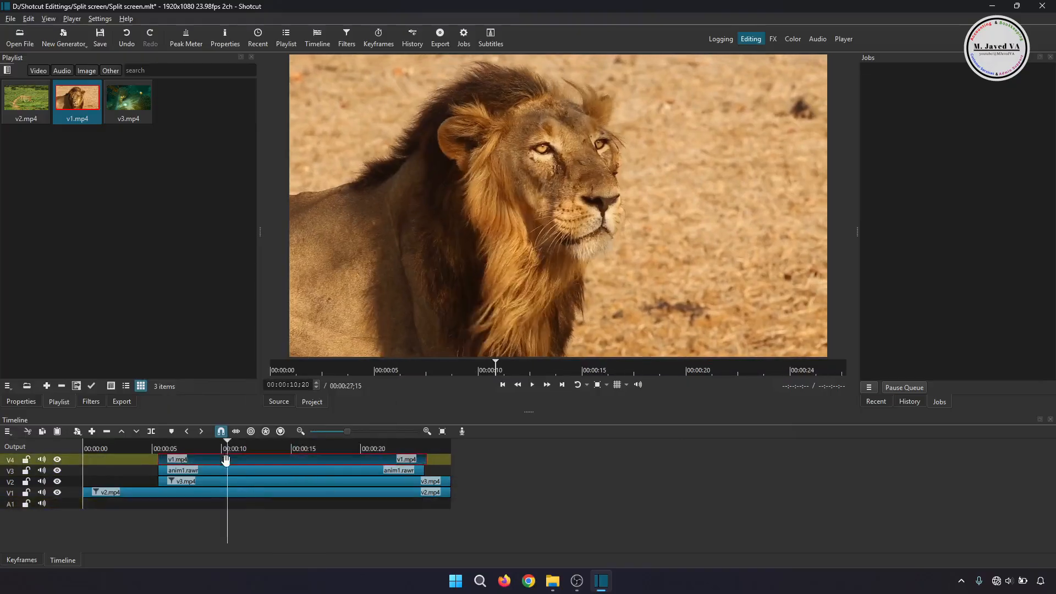
# Add a Size, Position & Rotate filter to v1.mp4 and try shifting its frame horizontally in the preview
pyautogui.click(91, 401)
pyautogui.click(12, 164)
pyautogui.click(83, 314)
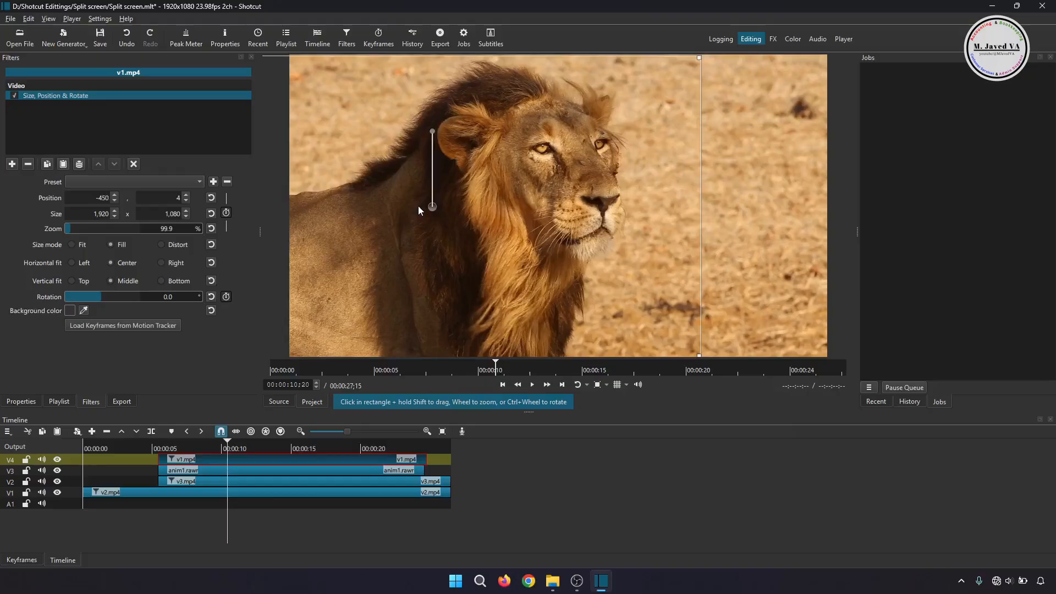
pyautogui.moveTo(419, 206); pyautogui.dragTo(558, 206)
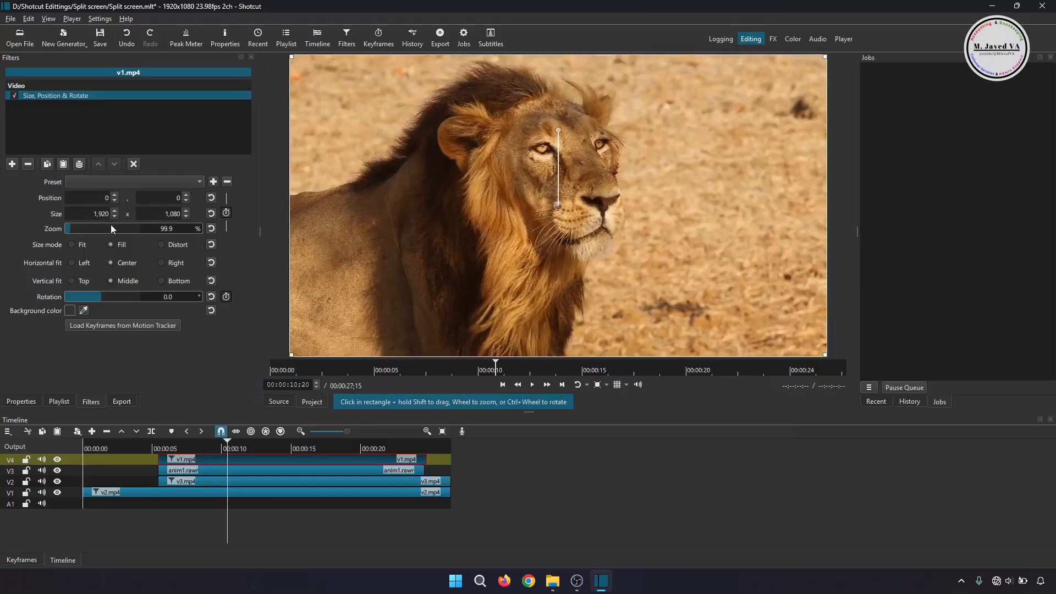
# Set the horizontal position of v1.mp4 to -600, trying -650 first
pyautogui.doubleClick(104, 198)
pyautogui.write('-650')
pyautogui.press('Return')
pyautogui.press('BackSpace')
pyautogui.press('BackSpace')
pyautogui.write('00')
pyautogui.press('Return')
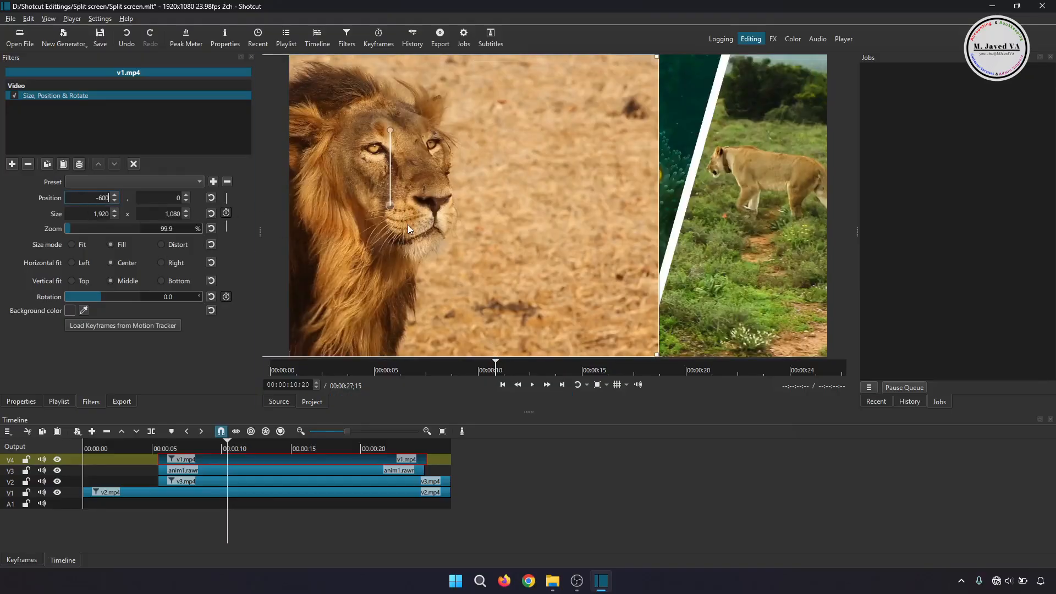
# Try an Opacity filter on v1.mp4 at 47% and 26%, and remove the filter
pyautogui.click(11, 164)
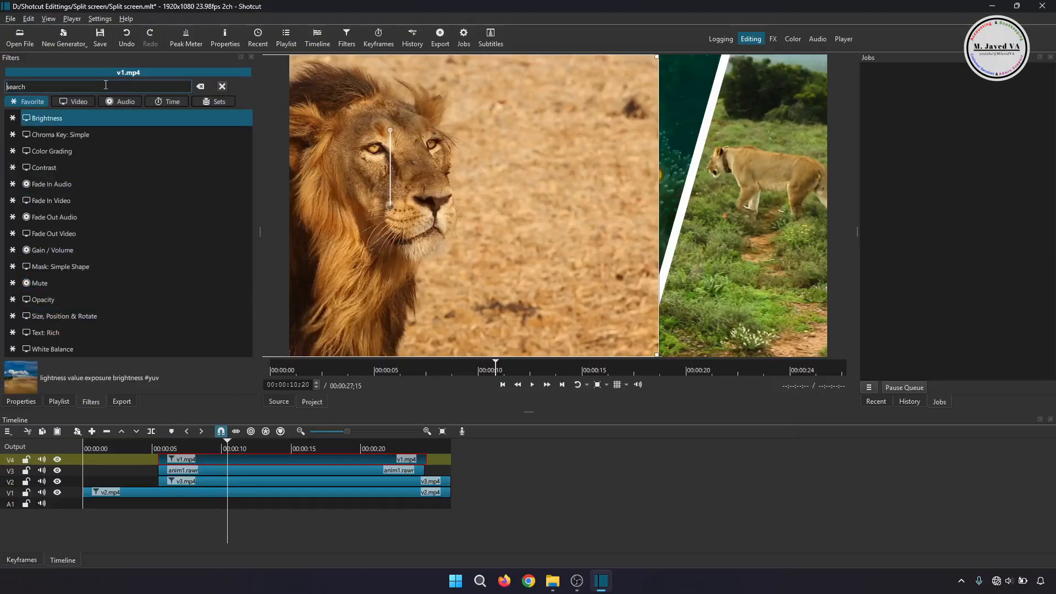
pyautogui.write('opac')
pyautogui.click(43, 151)
pyautogui.click(79, 208)
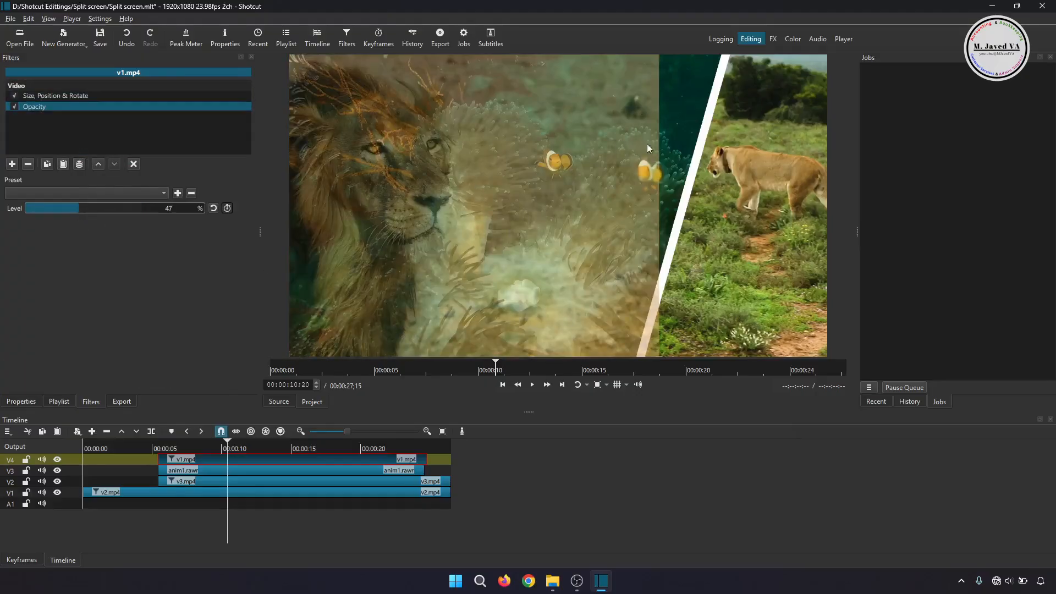
pyautogui.moveTo(88, 209); pyautogui.dragTo(54, 208)
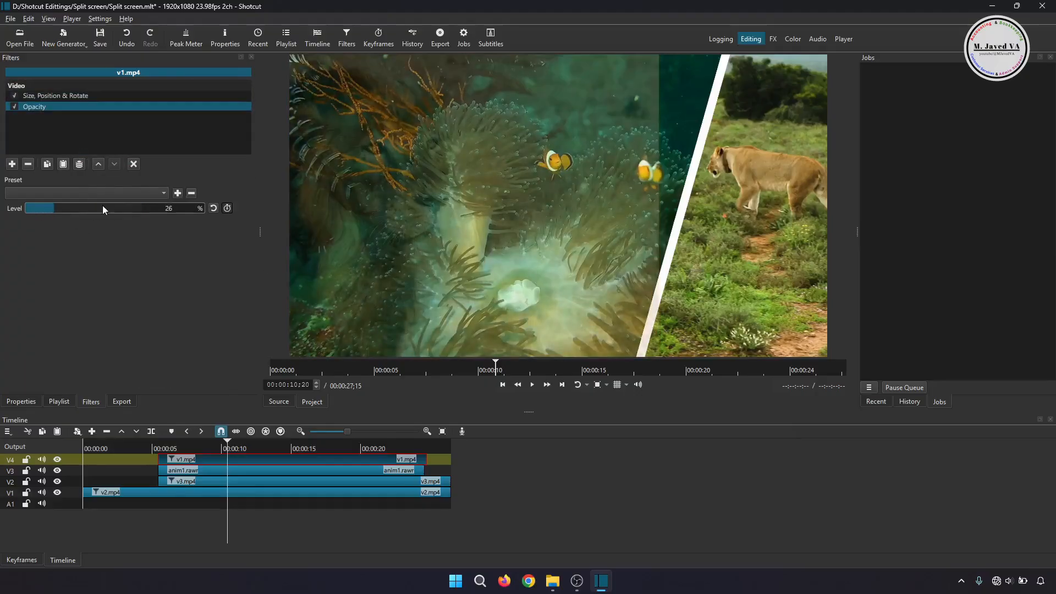
pyautogui.click(27, 164)
# Add a new video track V5 above V4
pyautogui.click(8, 432)
pyautogui.moveTo(44, 441)
pyautogui.click(208, 459)
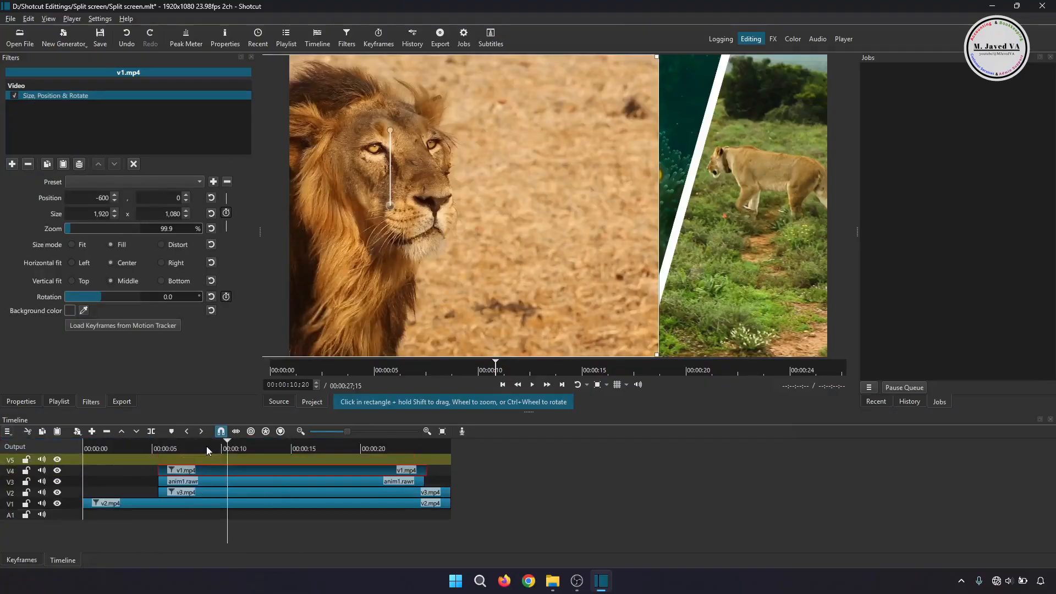
# Add a Mask: Draw (Glaxnimate) filter to v1.mp4 and create a new mask drawing named 2.rawr
pyautogui.click(207, 449)
pyautogui.click(204, 469)
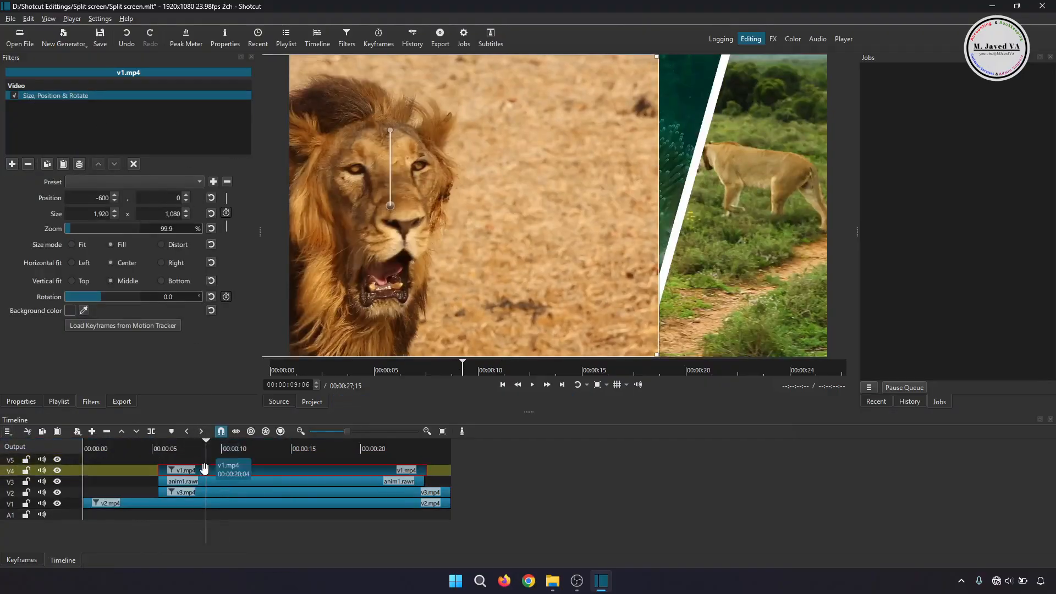
pyautogui.click(12, 164)
pyautogui.write('mask')
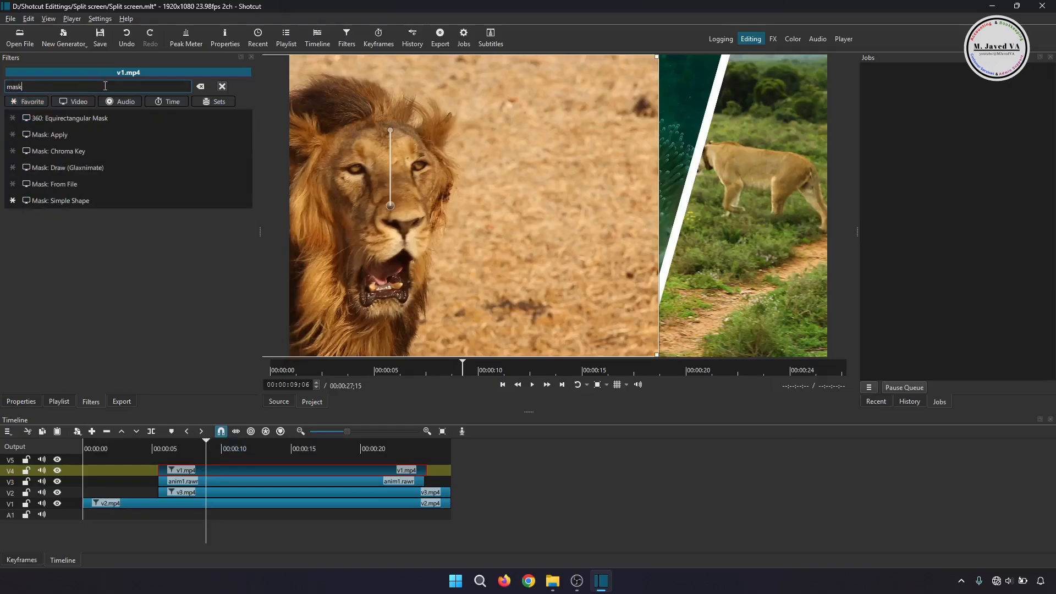
pyautogui.click(100, 167)
pyautogui.click(36, 182)
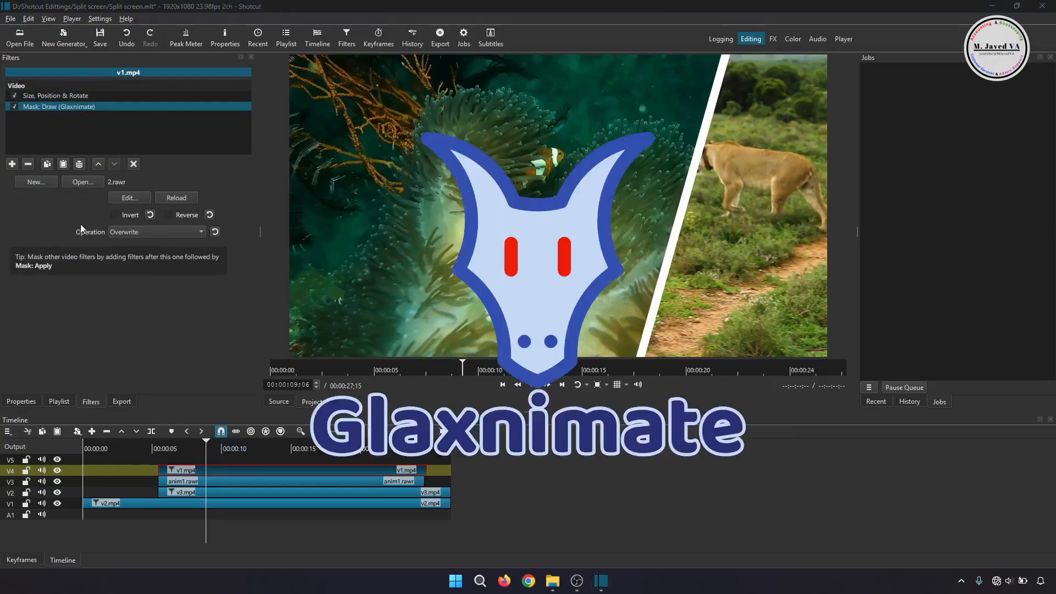
# Draw a closed, filled four-sided shape over the lion, extending beyond the frame, with its inner edge slanted like the existing divider
pyautogui.scroll(-1, 677, 227)
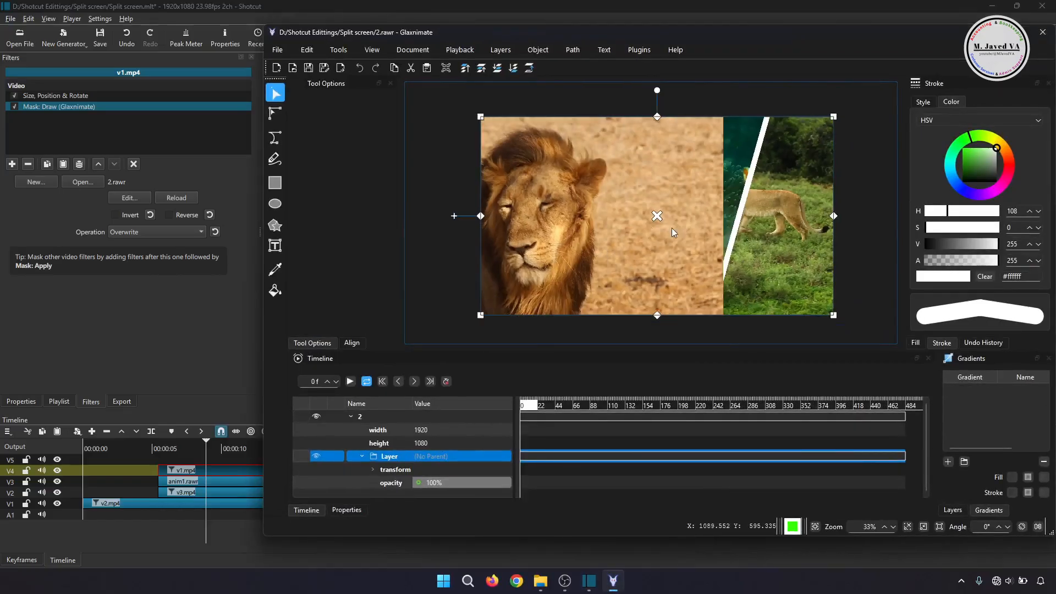
pyautogui.press('b')
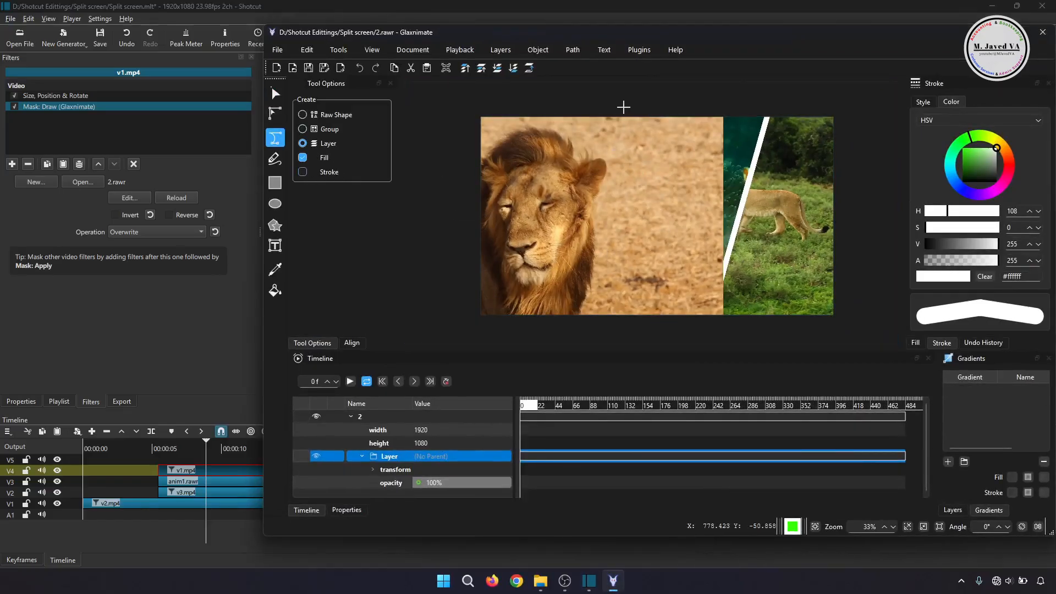
pyautogui.click(618, 108)
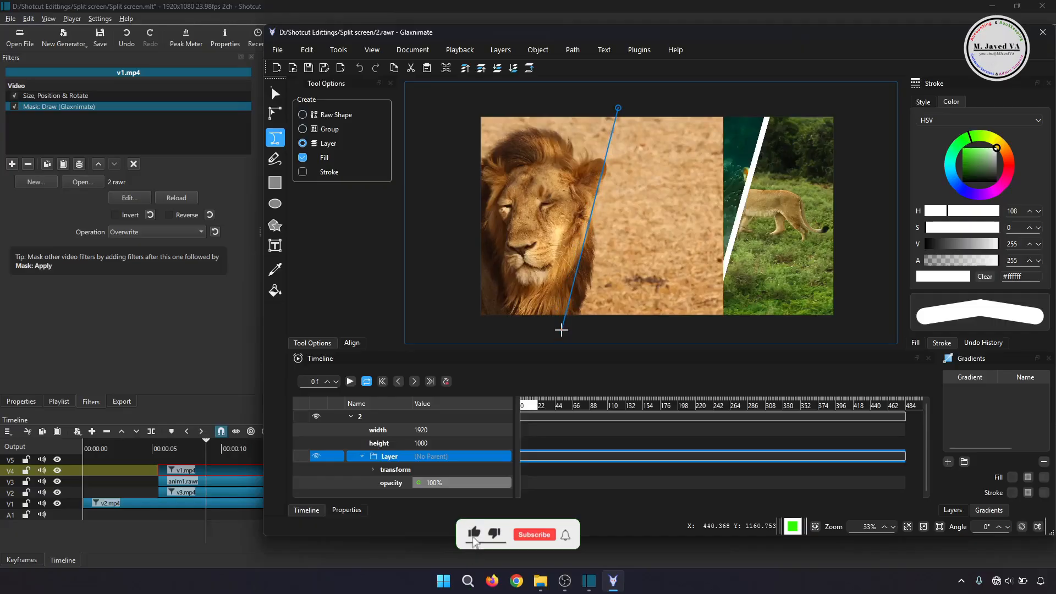
pyautogui.click(561, 329)
pyautogui.click(460, 327)
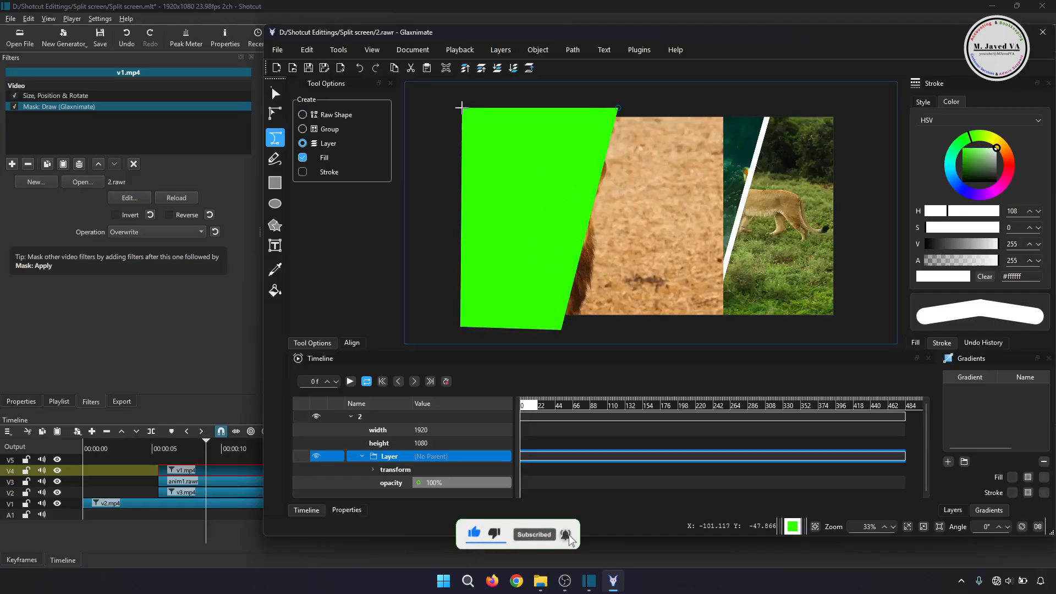
pyautogui.click(460, 108)
pyautogui.click(618, 109)
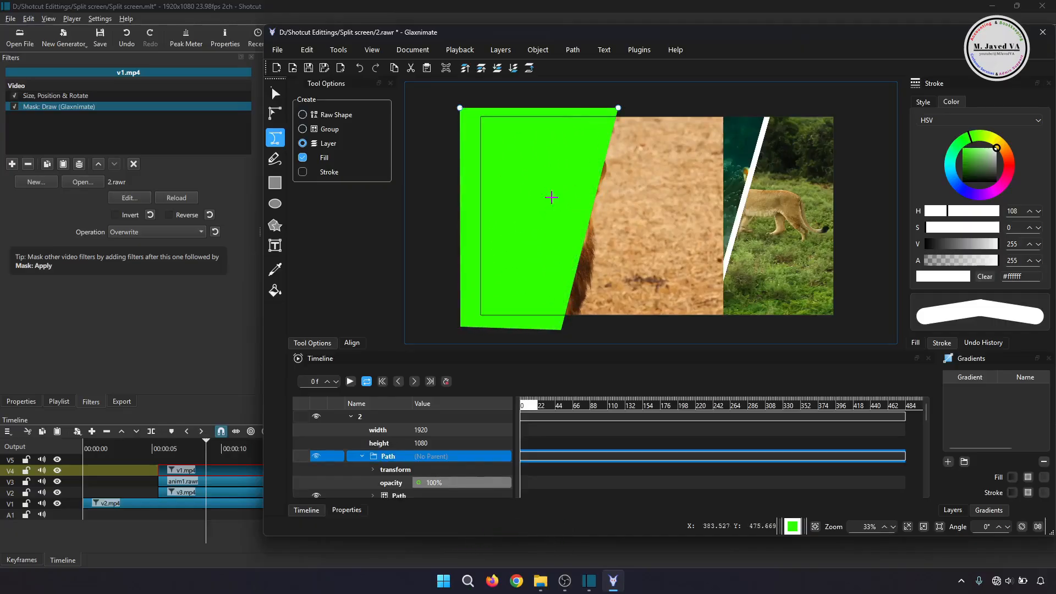
# Save the mask drawing 2.rawr and quit Glaxnimate
pyautogui.click(278, 50)
pyautogui.click(293, 189)
pyautogui.click(278, 50)
pyautogui.click(297, 292)
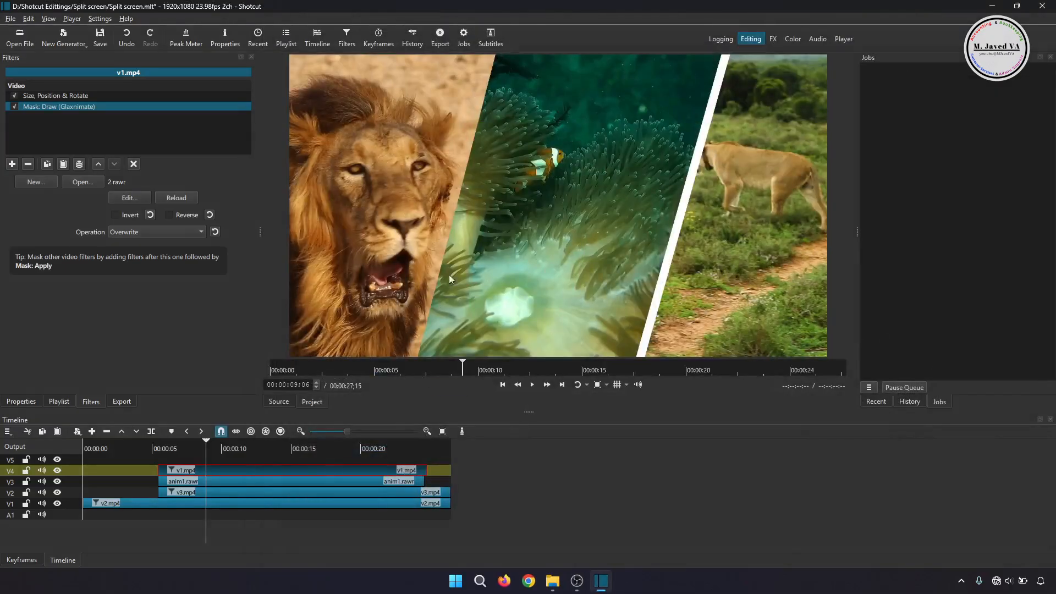
# Create a 20-second transparent Glaxnimate animation named anim2.rawr and place it on V5, aligned with the start of v1.mp4
pyautogui.click(64, 39)
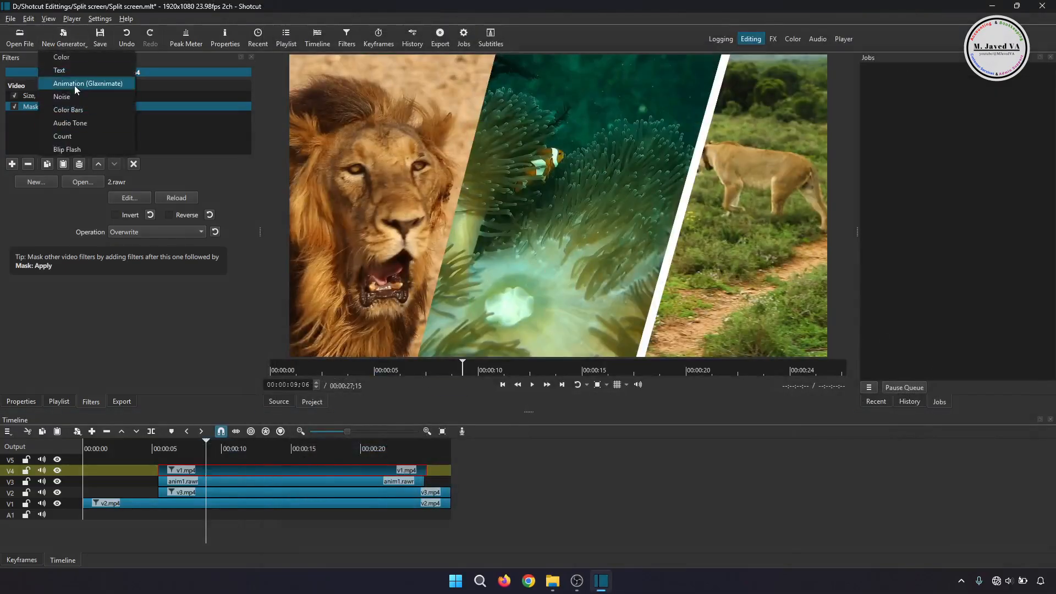
pyautogui.click(83, 76)
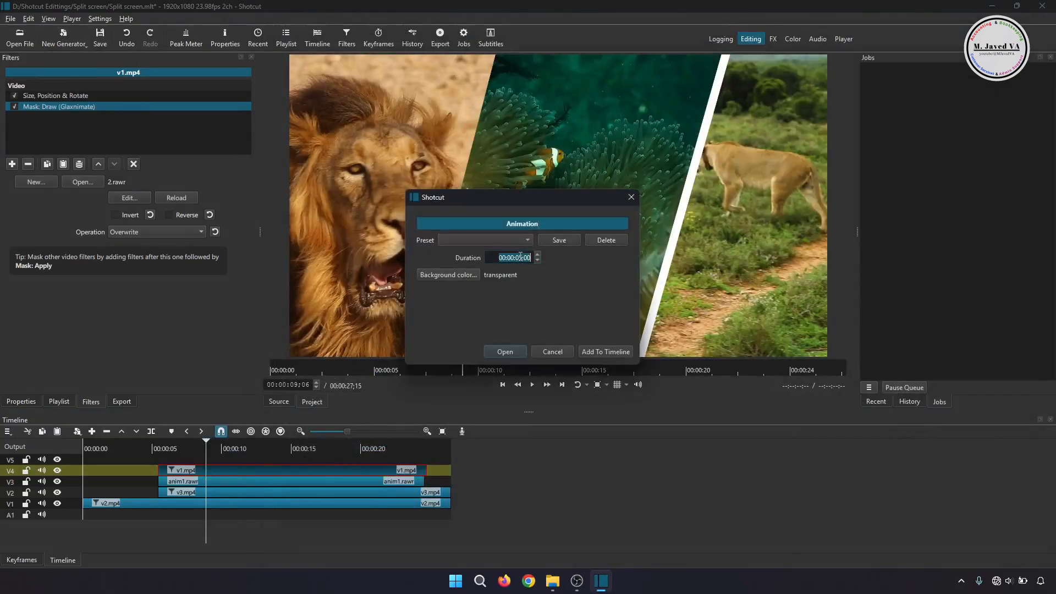
pyautogui.click(505, 352)
pyautogui.moveTo(533, 219); pyautogui.dragTo(223, 453)
# Open anim2.rawr for editing and draw a straight stroke-only line along the lion clip's slanted edge, extending slightly beyond the frame
pyautogui.click(94, 191)
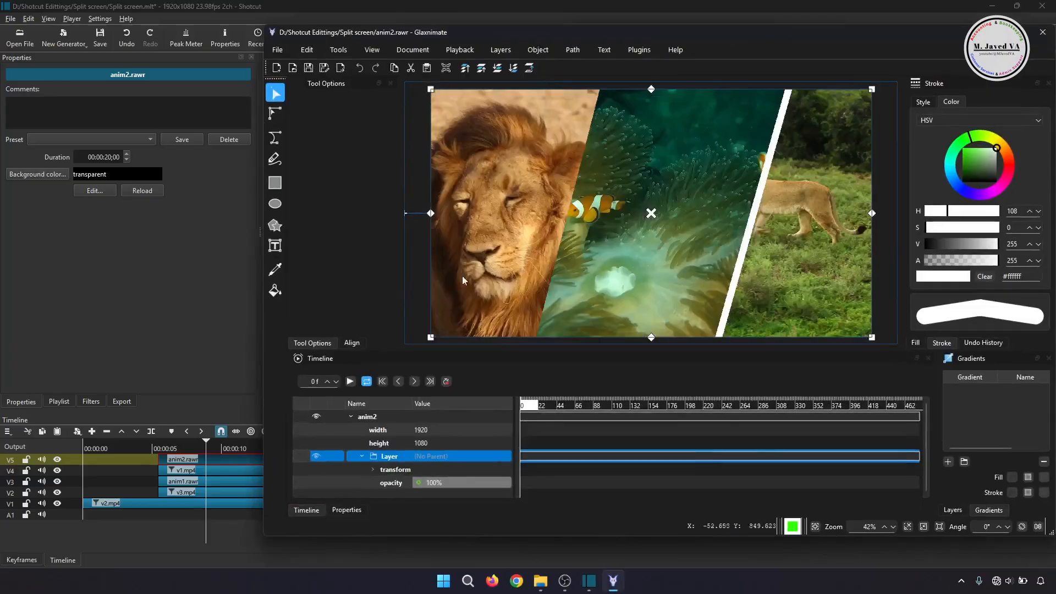
pyautogui.click(275, 137)
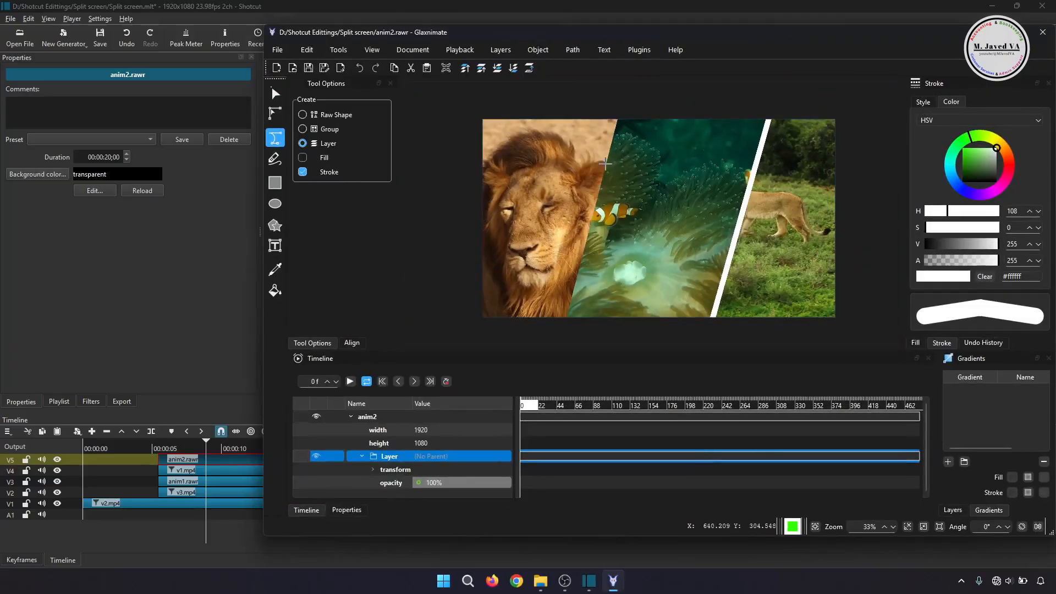
pyautogui.click(621, 111)
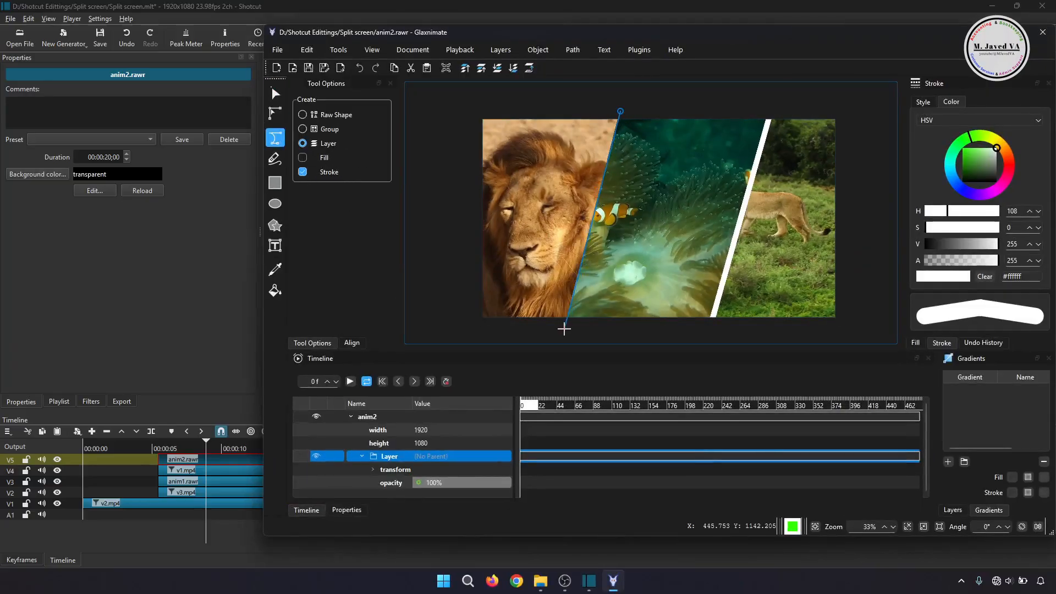
pyautogui.doubleClick(565, 328)
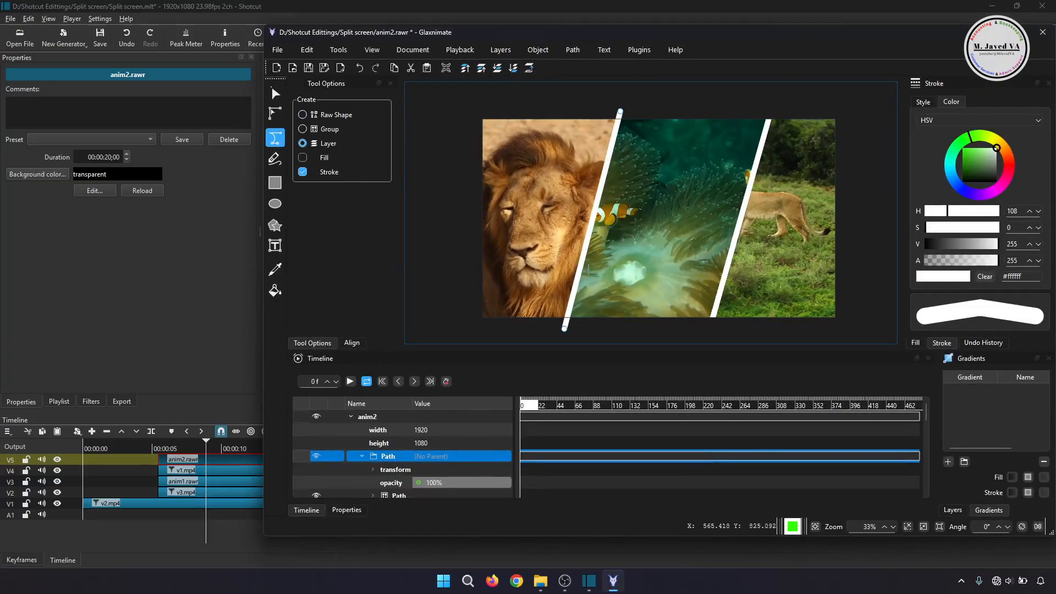
# Set the stroke color of the slanted line beside the lion to yellow-green, #d9e643
pyautogui.click(977, 156)
pyautogui.click(1011, 158)
pyautogui.click(973, 150)
pyautogui.click(994, 138)
pyautogui.click(978, 151)
pyautogui.moveTo(978, 153); pyautogui.dragTo(969, 156)
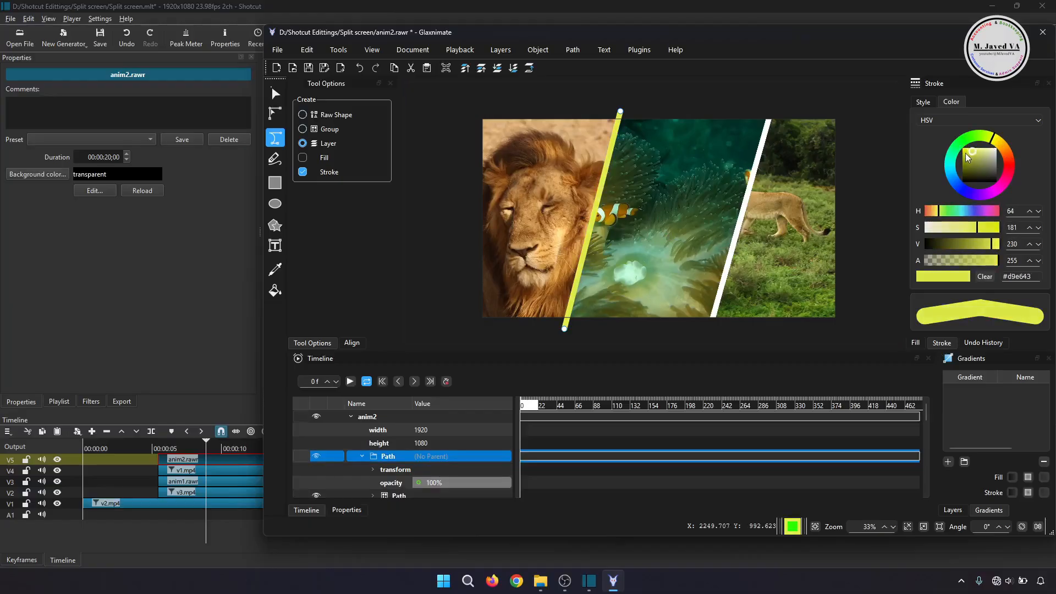
# Expand the drawn line's Path group and Stroke in the animation timeline to view its stroke properties
pyautogui.scroll(-2, 458, 493)
pyautogui.scroll(-1, 370, 457)
pyautogui.click(372, 456)
pyautogui.scroll(-2, 407, 470)
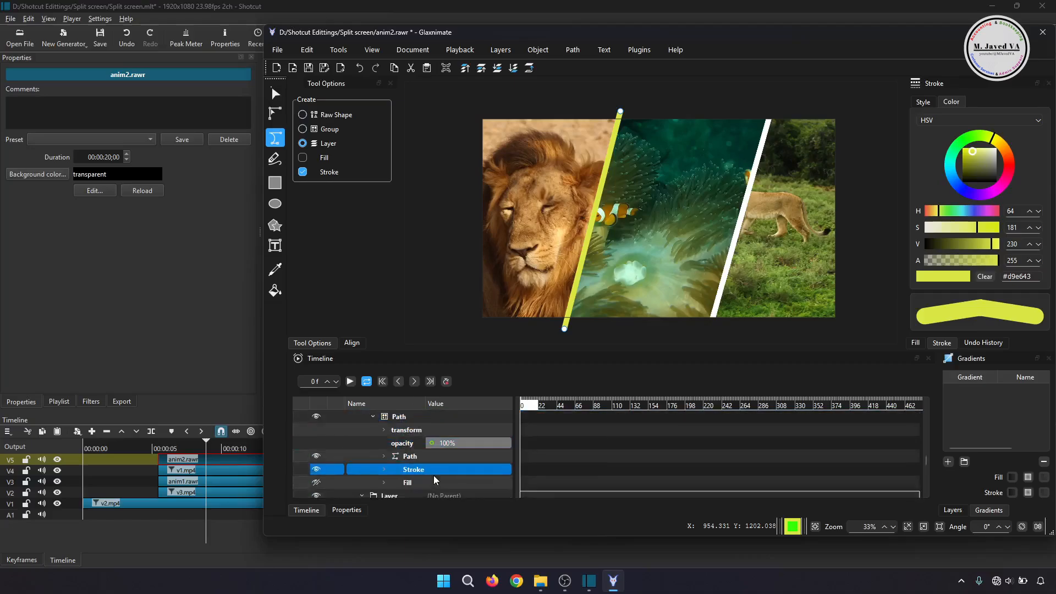
pyautogui.click(421, 471)
pyautogui.doubleClick(423, 471)
pyautogui.scroll(-3, 423, 471)
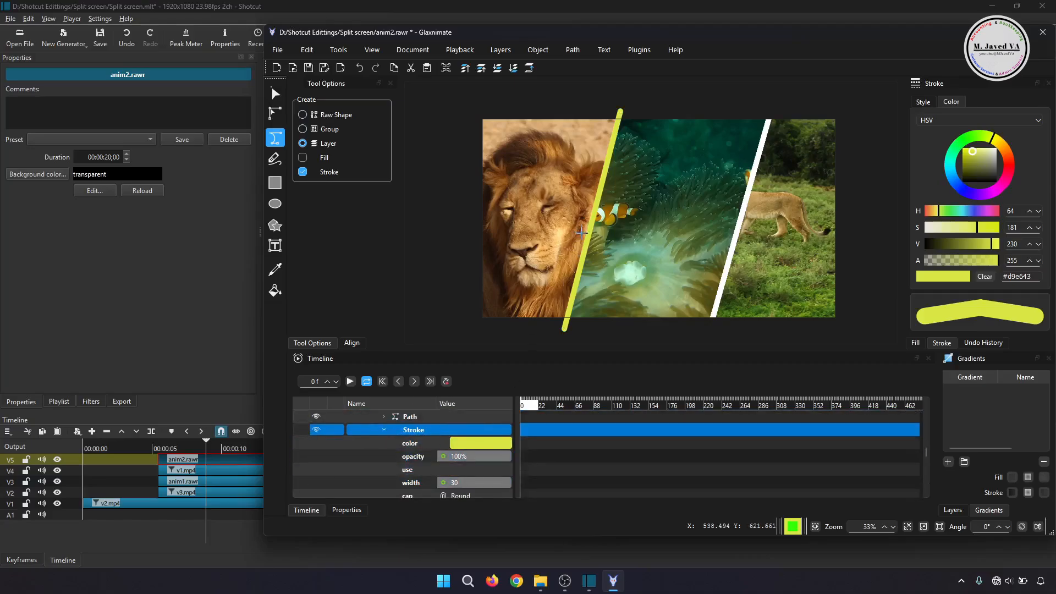
# Save the divider drawing anim2.rawr and quit Glaxnimate
pyautogui.click(274, 50)
pyautogui.click(301, 190)
pyautogui.click(274, 48)
pyautogui.click(297, 293)
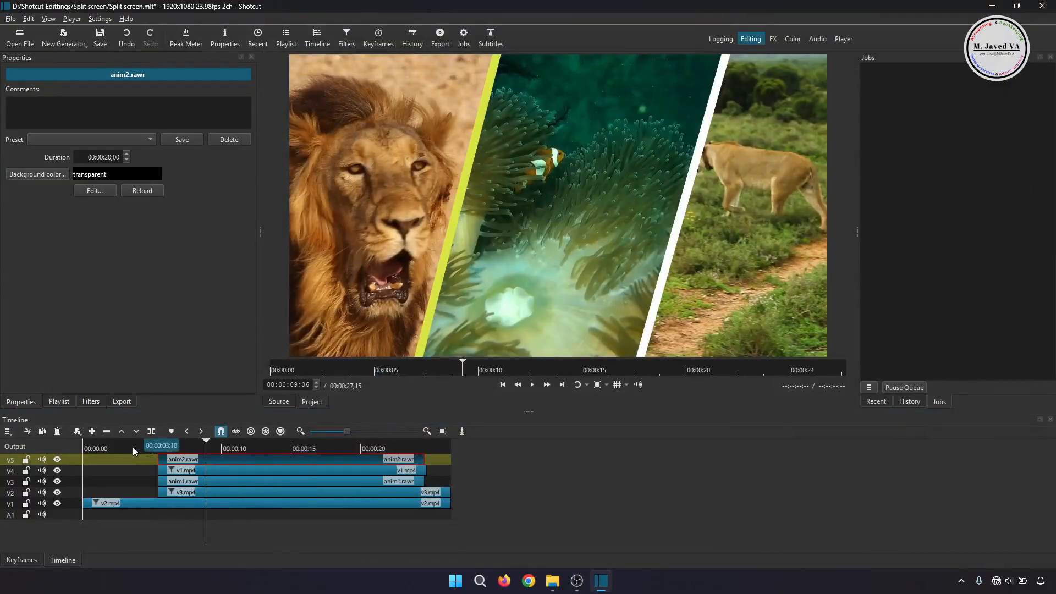
# Split v2.mp4 on V1 at 00:00:05;16, where the overlaid clips begin
pyautogui.click(159, 446)
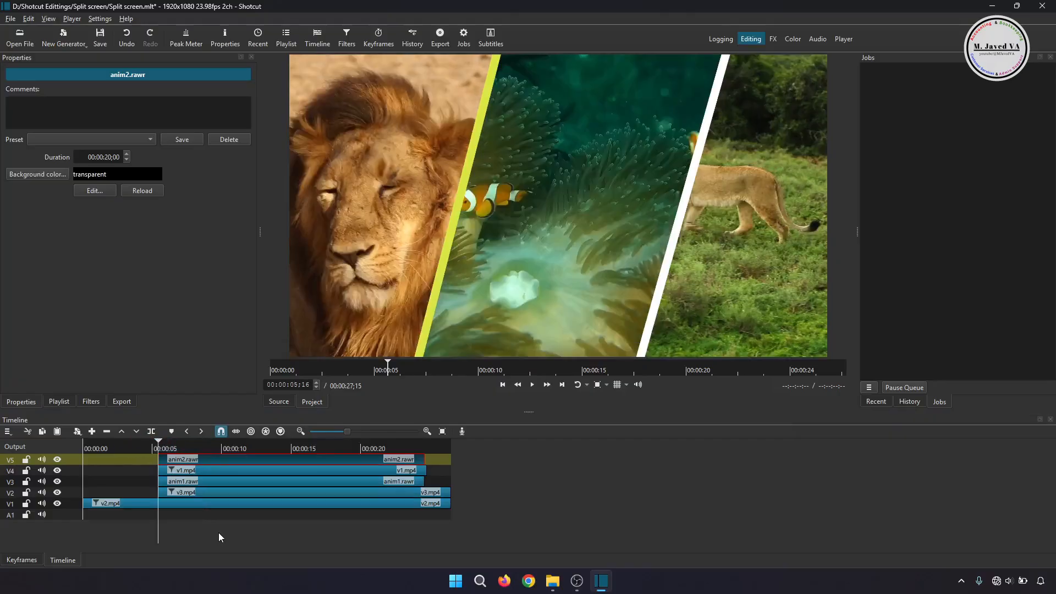
pyautogui.click(212, 505)
pyautogui.press('s')
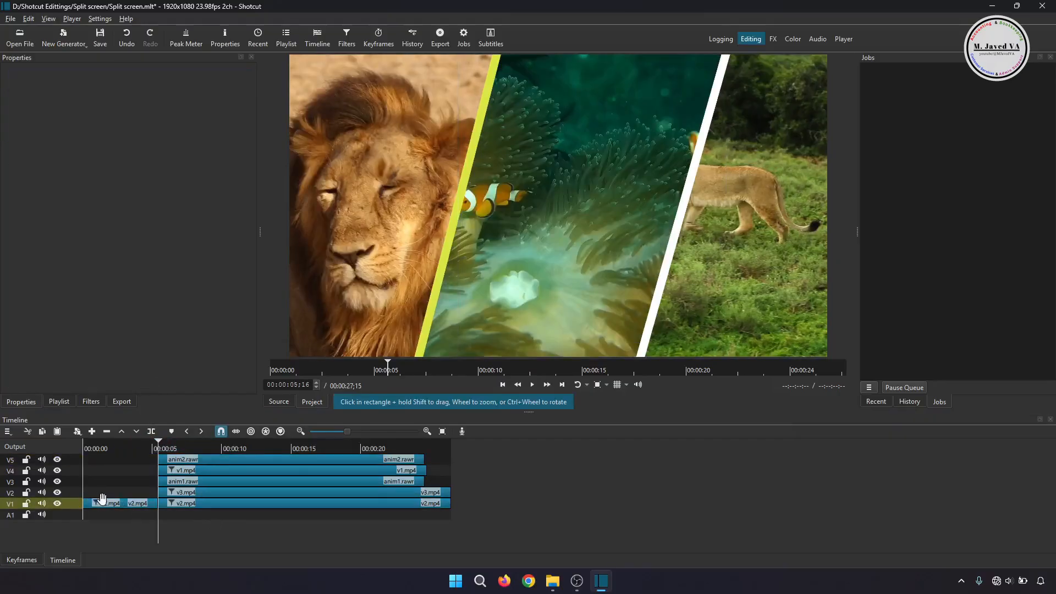
# Remove the Size, Position & Rotate filter from the first v2.mp4 segment and check its full-frame picture
pyautogui.click(101, 500)
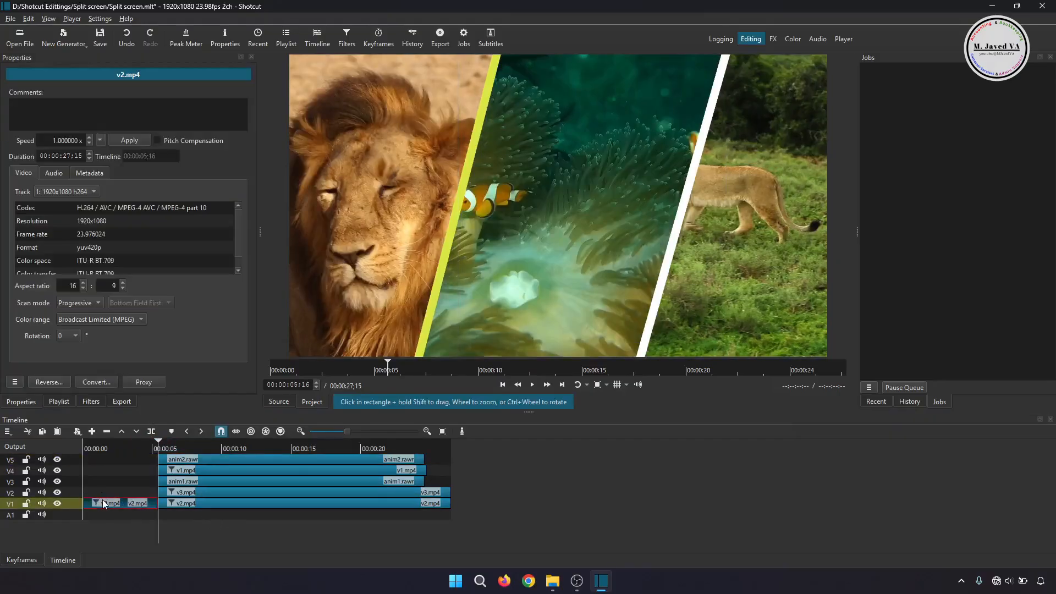
pyautogui.click(90, 402)
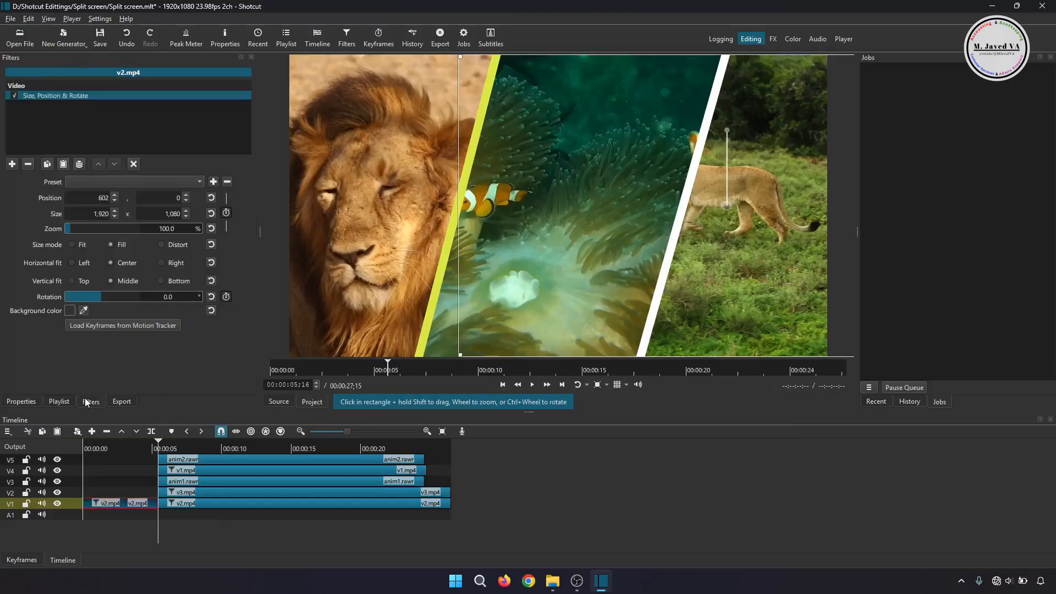
pyautogui.click(28, 165)
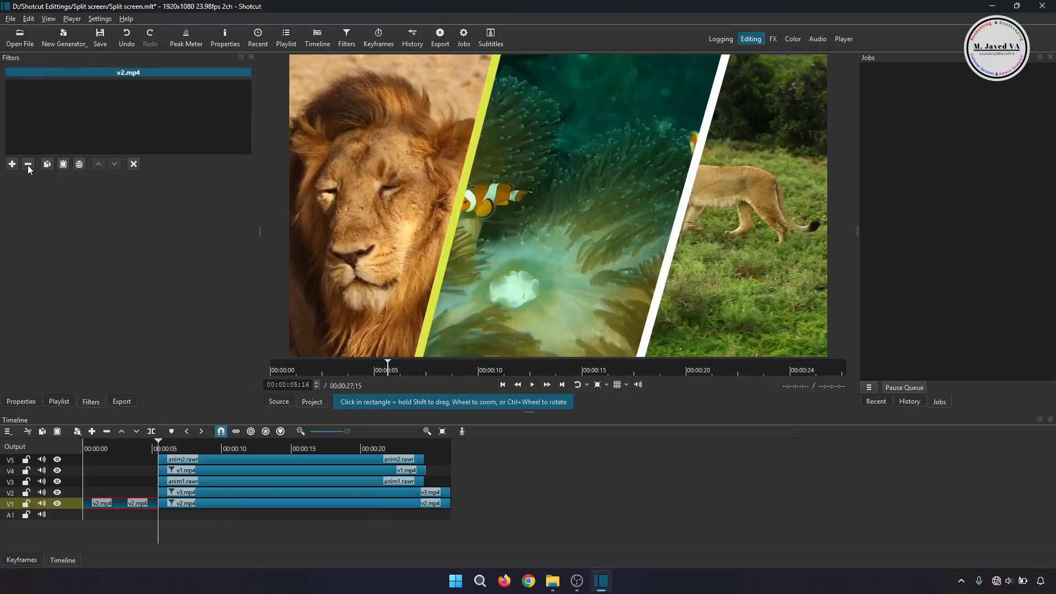
pyautogui.click(120, 457)
# Split anim2.rawr on V5 at 00:00:13;01 and delete the part after the cut
pyautogui.click(256, 447)
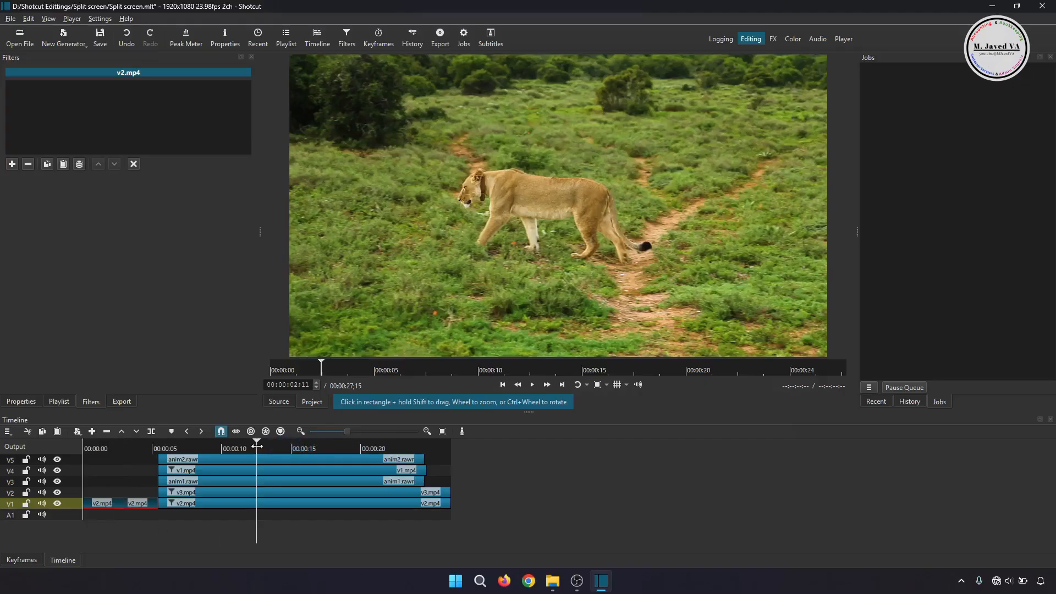
pyautogui.click(267, 459)
pyautogui.press('s')
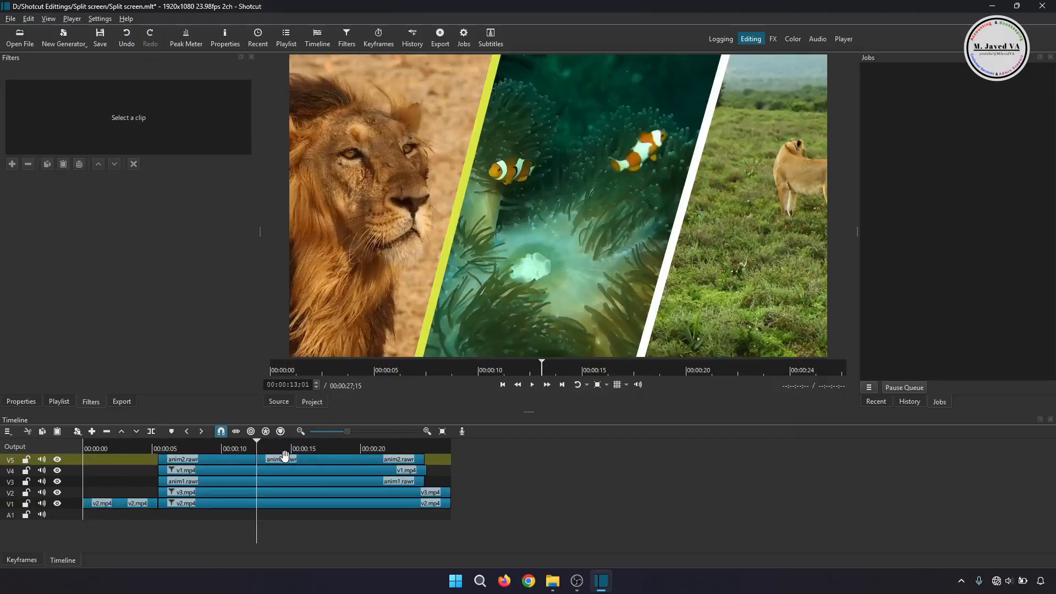
pyautogui.click(285, 457)
pyautogui.press('Delete')
# Trim the ends of v1.mp4, anim1.rawr and v3.mp4 back to the playhead at 00:00:13;01
pyautogui.moveTo(425, 471); pyautogui.dragTo(257, 470)
pyautogui.moveTo(424, 481); pyautogui.dragTo(257, 482)
pyautogui.moveTo(450, 493); pyautogui.dragTo(258, 494)
# Split v2.mp4 on V1 at 00:00:13;01 and remove the Size, Position & Rotate filter from its trailing segment
pyautogui.click(278, 504)
pyautogui.press('s')
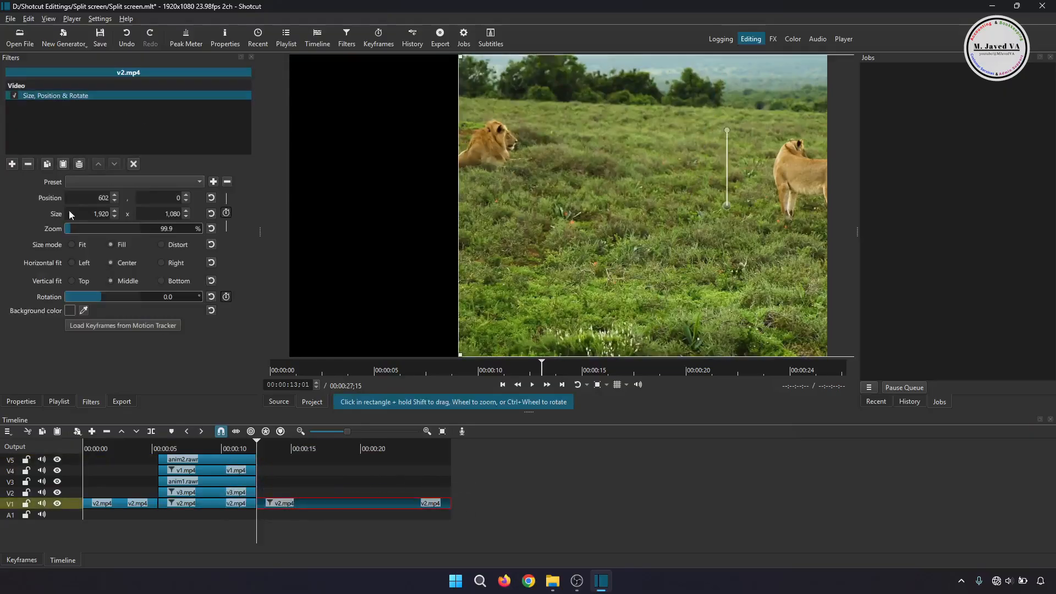
pyautogui.click(28, 164)
pyautogui.click(302, 448)
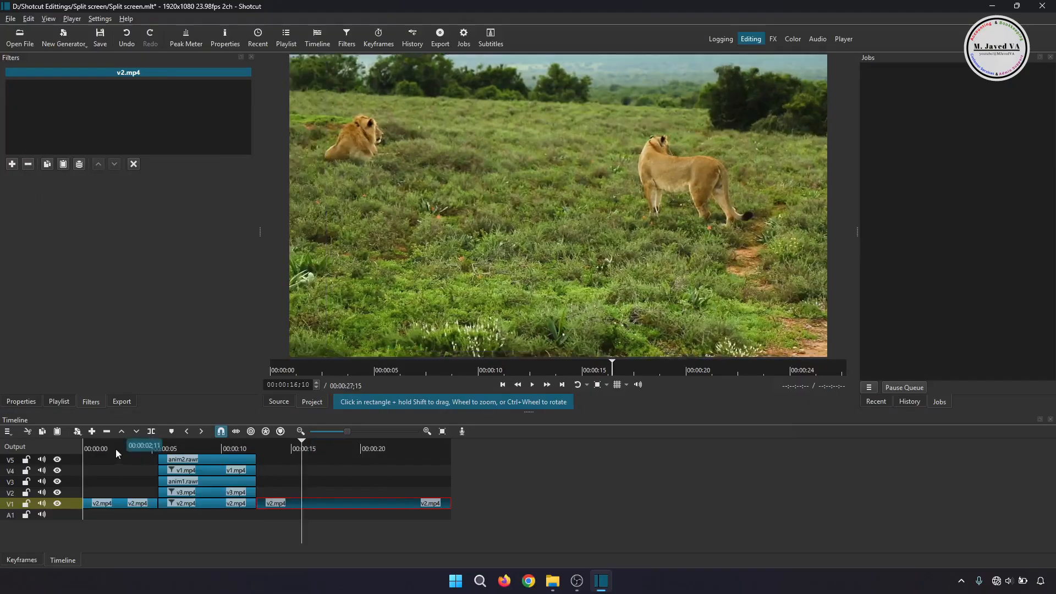
# Add a new video track, V6, above the existing video tracks
pyautogui.click(116, 450)
pyautogui.click(97, 448)
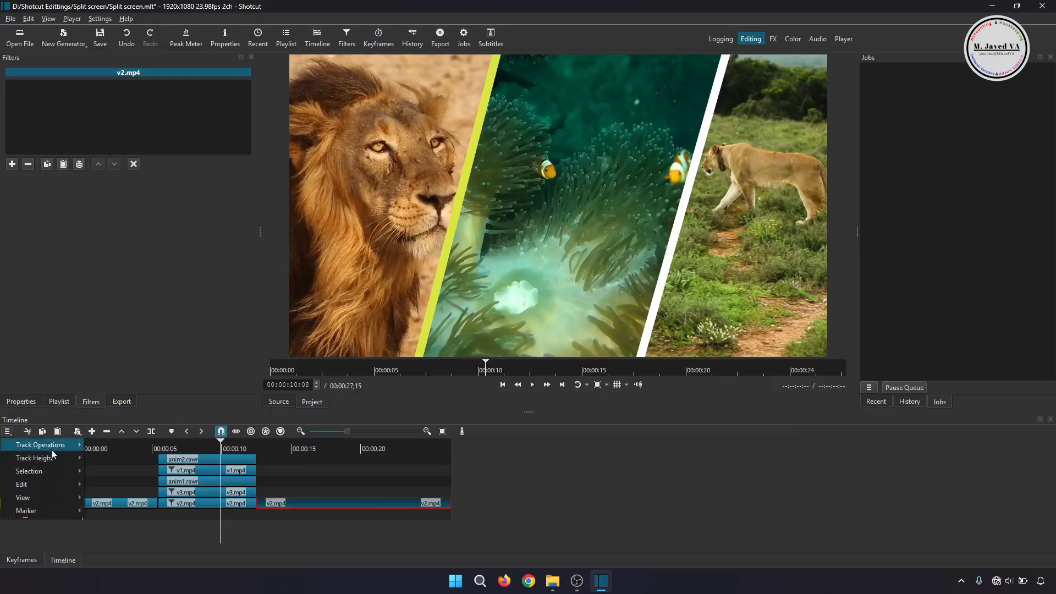
pyautogui.moveTo(52, 447)
pyautogui.click(135, 462)
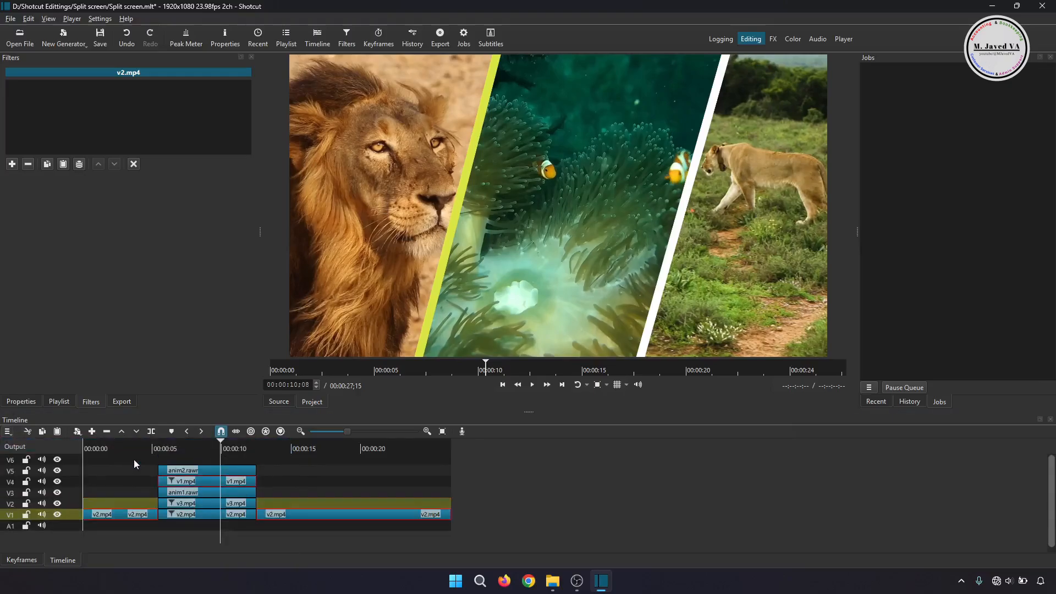
# Create a light grey #cccccc color clip and place it on V6, covering the split-screen section
pyautogui.click(71, 42)
pyautogui.click(80, 56)
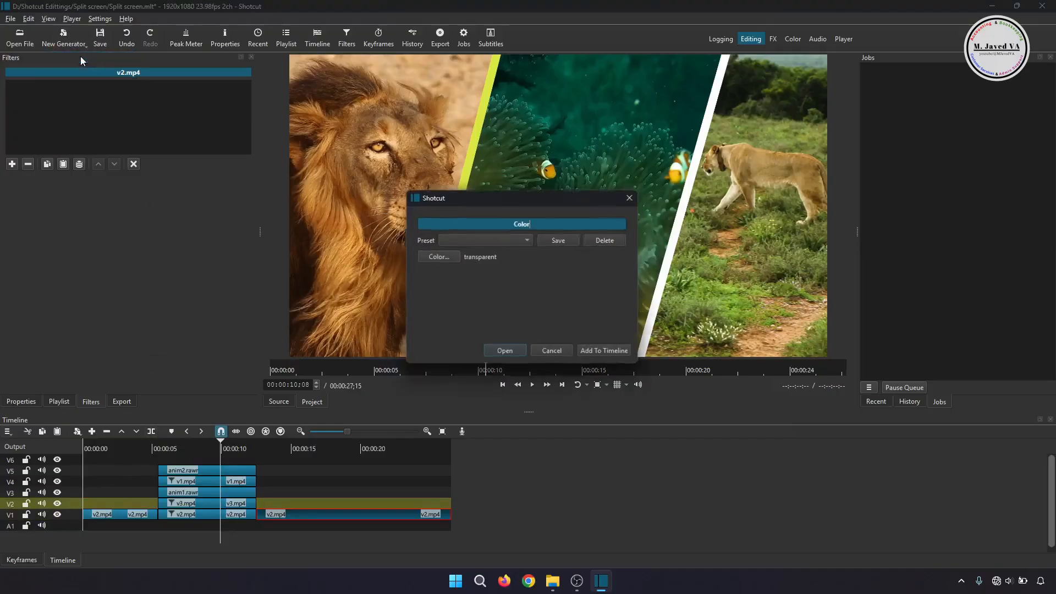
pyautogui.click(438, 257)
pyautogui.moveTo(643, 217); pyautogui.dragTo(646, 192)
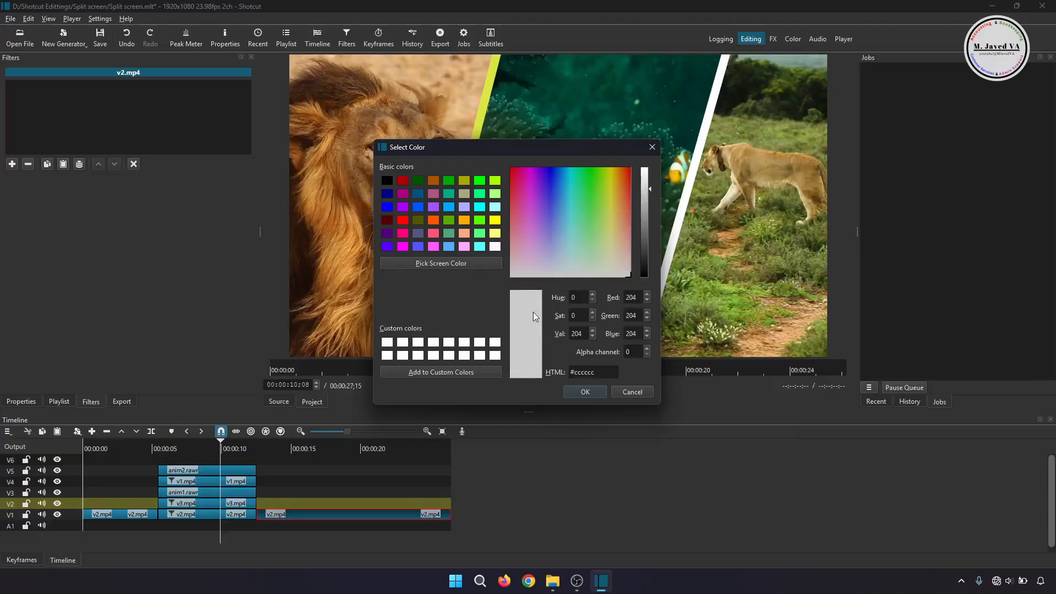
pyautogui.click(593, 393)
pyautogui.click(505, 352)
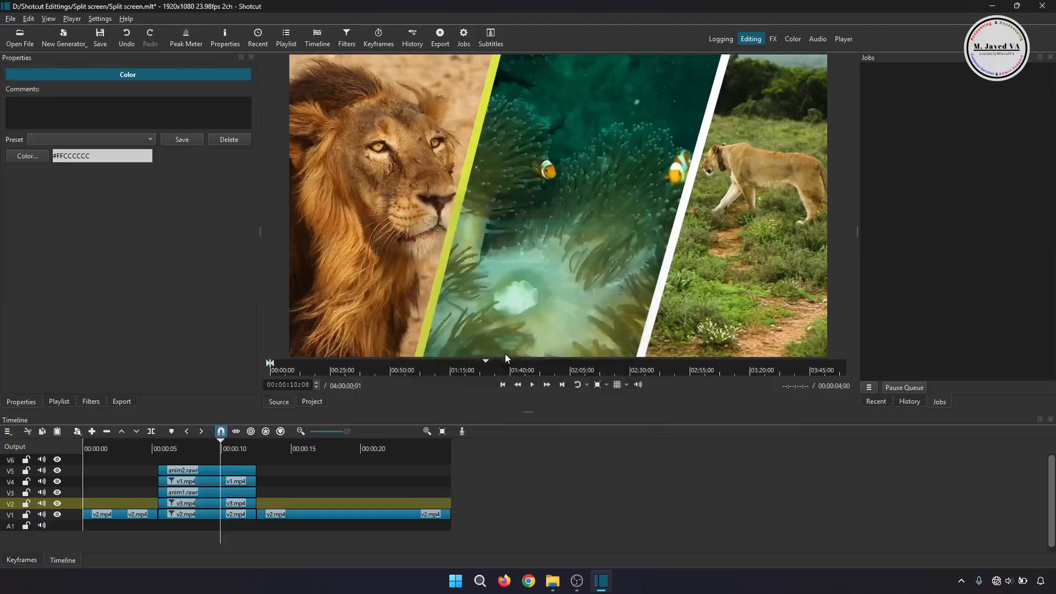
pyautogui.moveTo(441, 223); pyautogui.dragTo(451, 459)
# Add an Opacity filter to the grey color clip and set its level to 16%
pyautogui.click(90, 401)
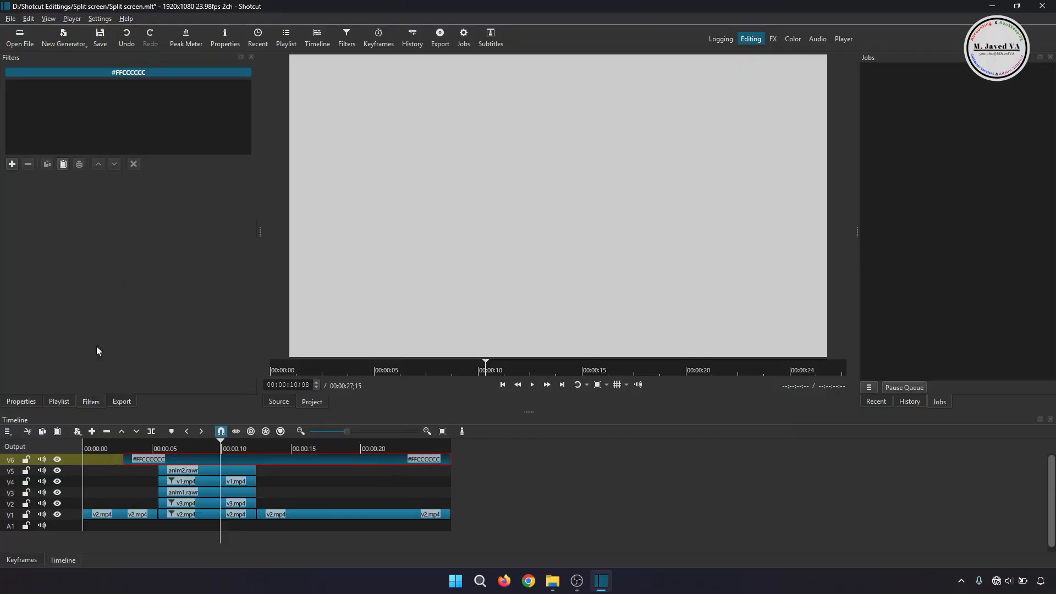
pyautogui.click(12, 164)
pyautogui.write('opacity')
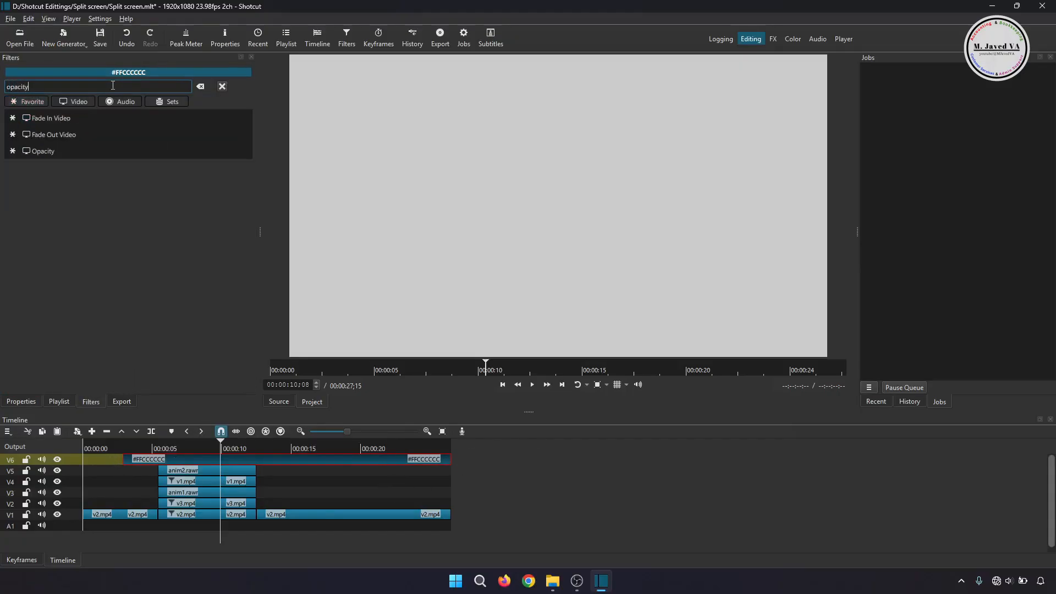
pyautogui.click(53, 151)
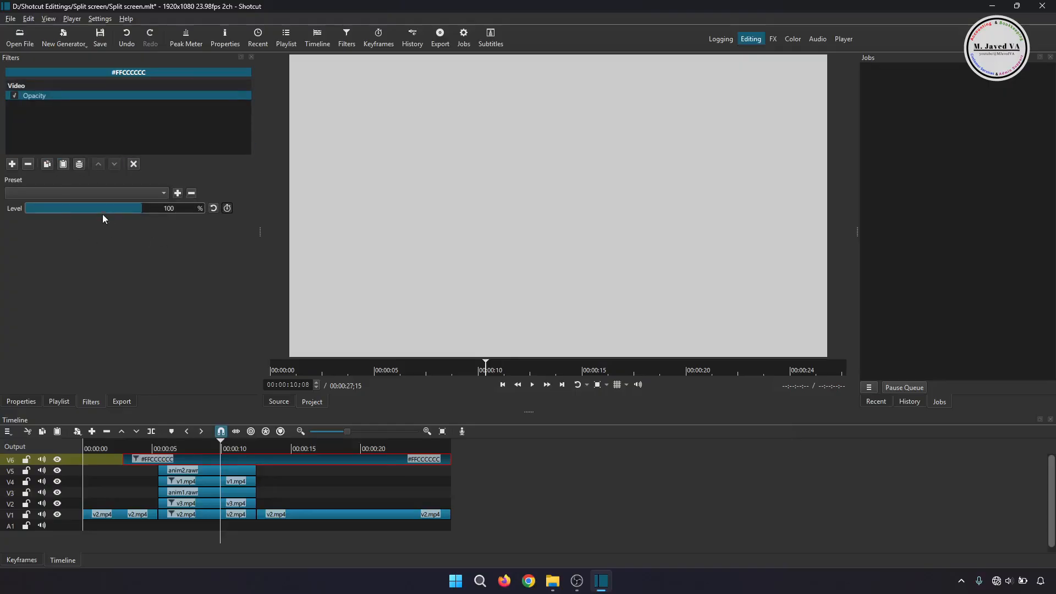
pyautogui.moveTo(103, 214); pyautogui.dragTo(42, 210)
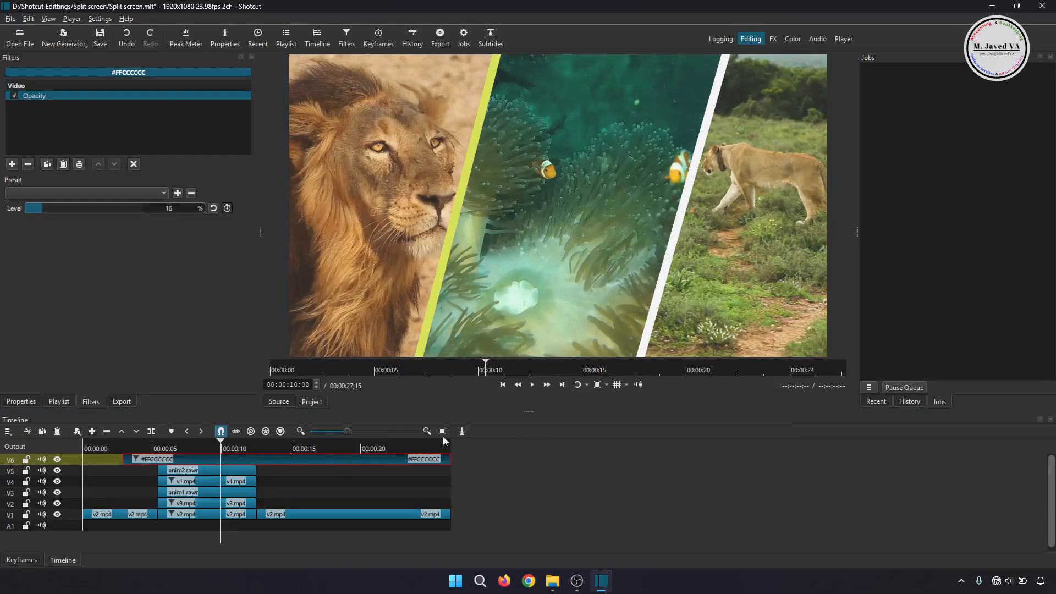
# Play the timeline from the beginning to review the full-frame and split-screen sections
pyautogui.click(107, 447)
pyautogui.click(502, 384)
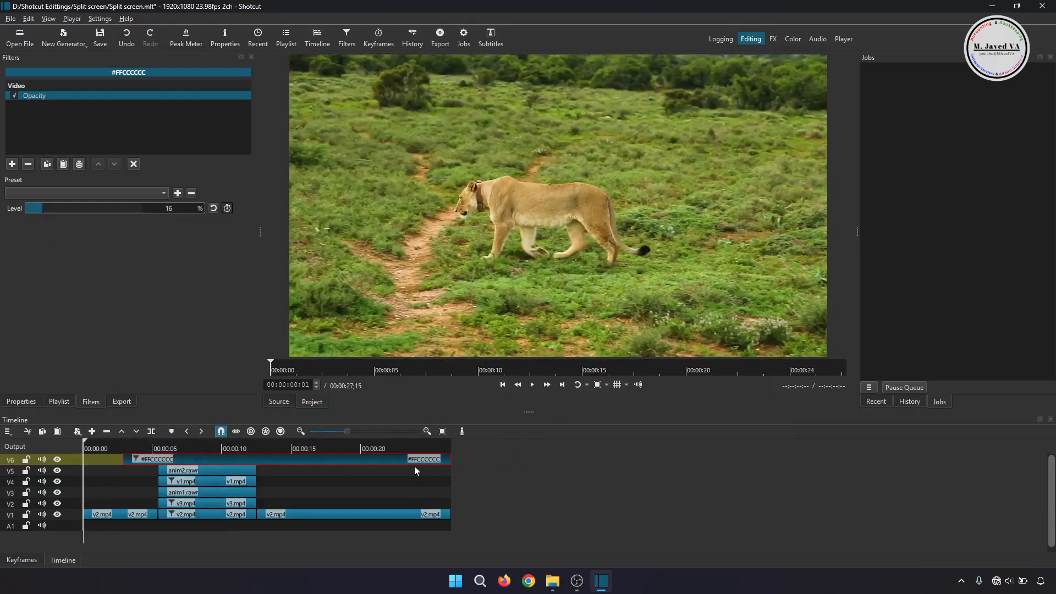
pyautogui.press('space')
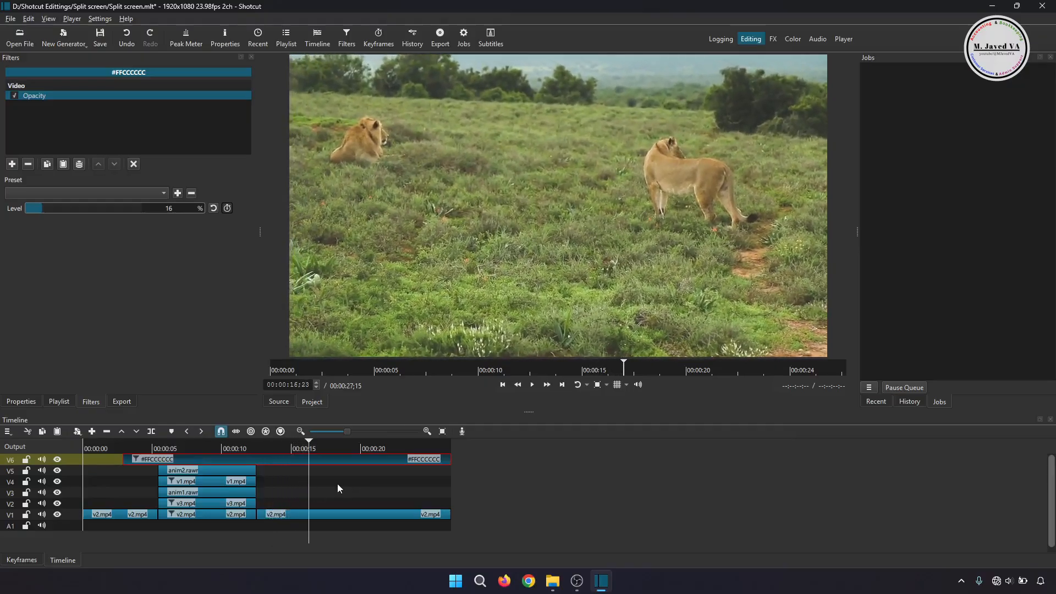
pyautogui.press('space')
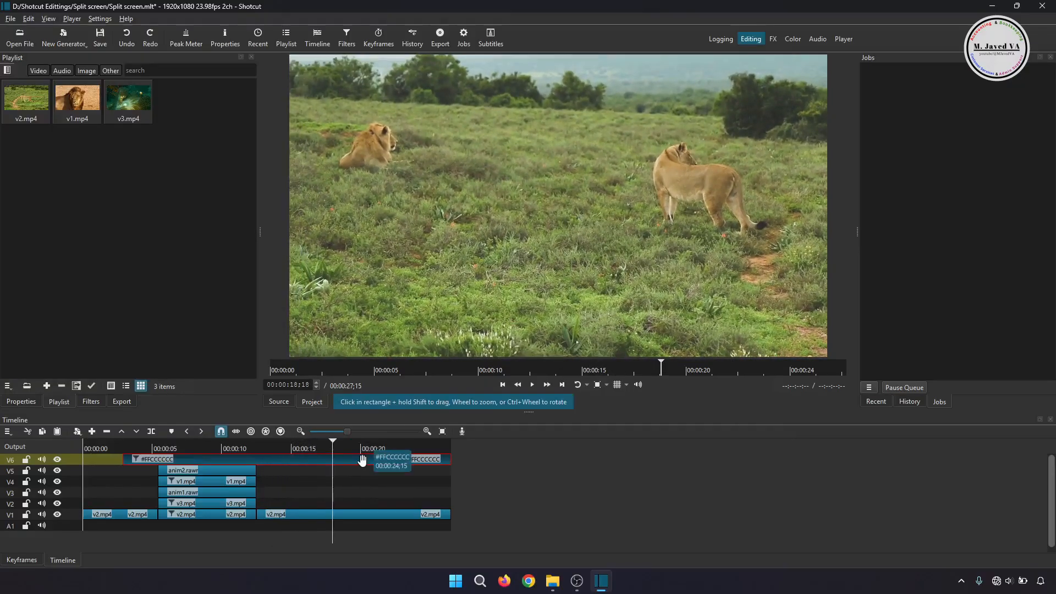
# Split the grey color clip on V6 at 00:00:18;18 and delete the remainder
pyautogui.press('s')
pyautogui.click(363, 460)
pyautogui.press('Delete')
# Split the last v2.mp4 segment on V1 at 00:00:18;18 and delete the remainder
pyautogui.click(369, 515)
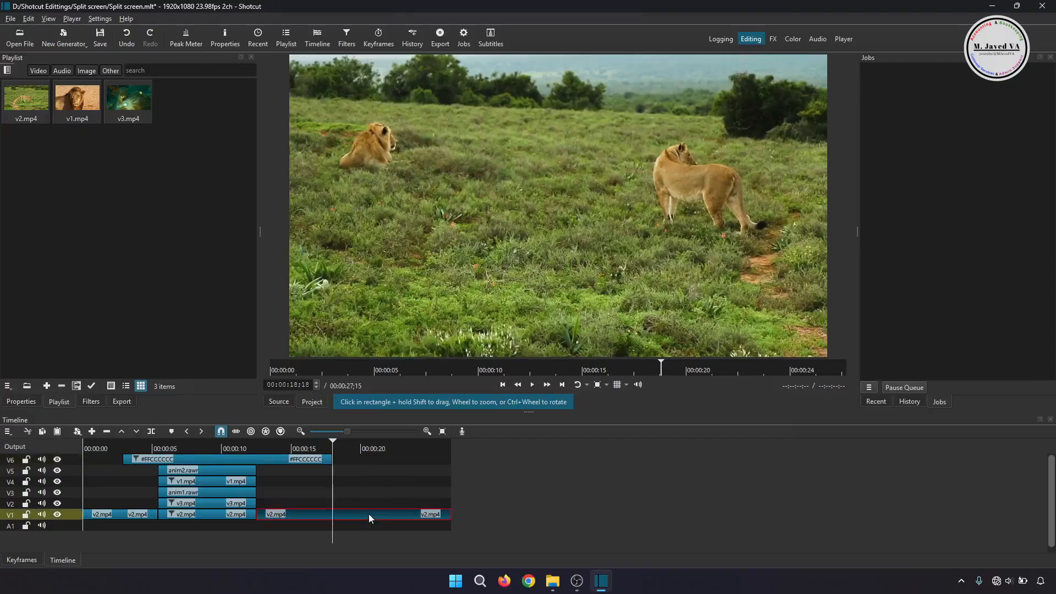
pyautogui.press('s')
pyautogui.click(370, 516)
pyautogui.press('Delete')
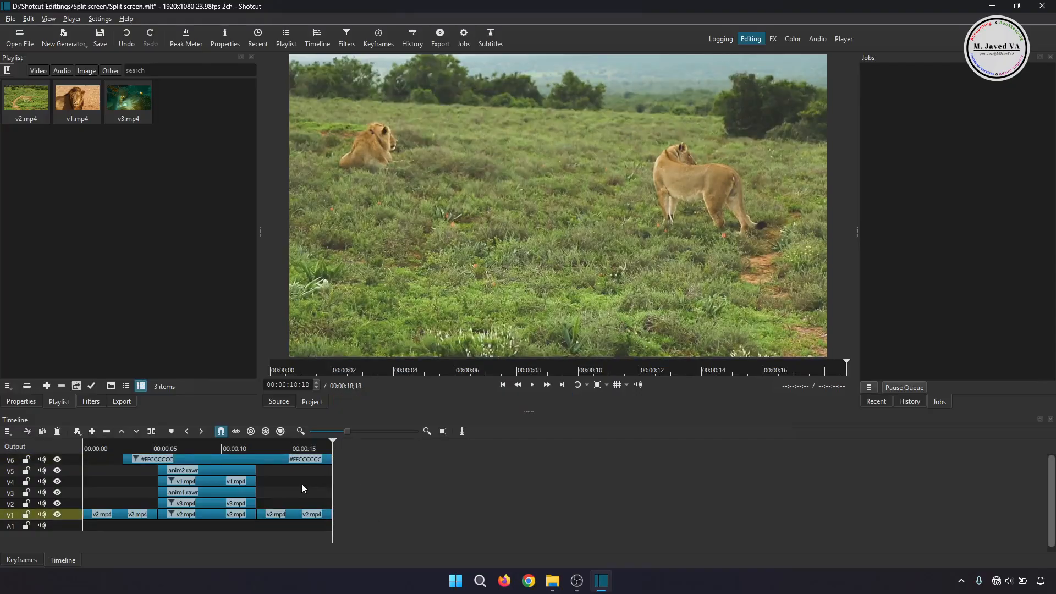
# Export the timeline with the default settings to the Desktop as Split screen in mp4 format
pyautogui.click(122, 402)
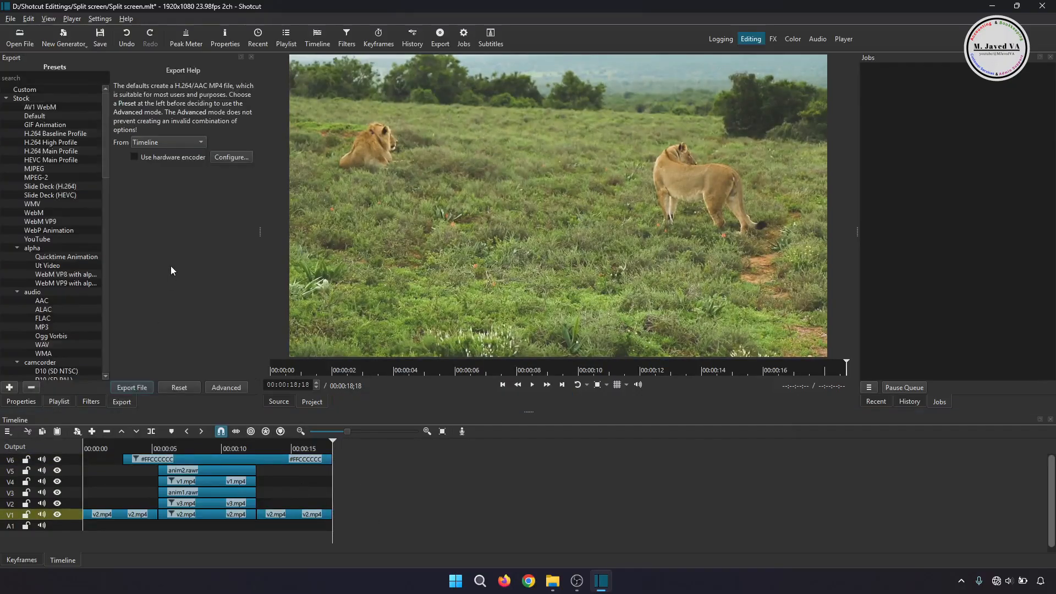
pyautogui.click(130, 386)
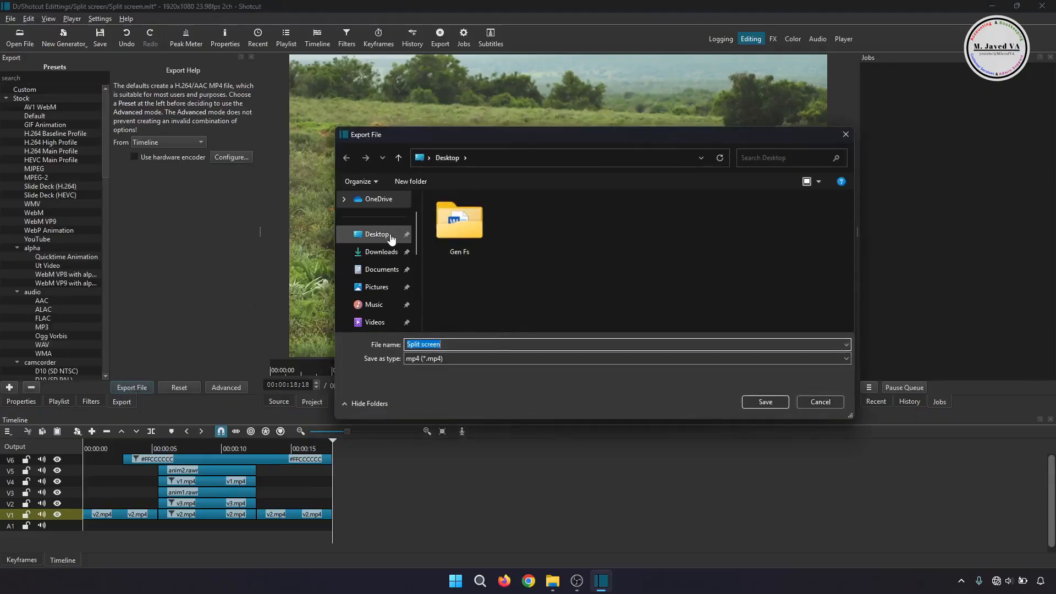
pyautogui.click(770, 401)
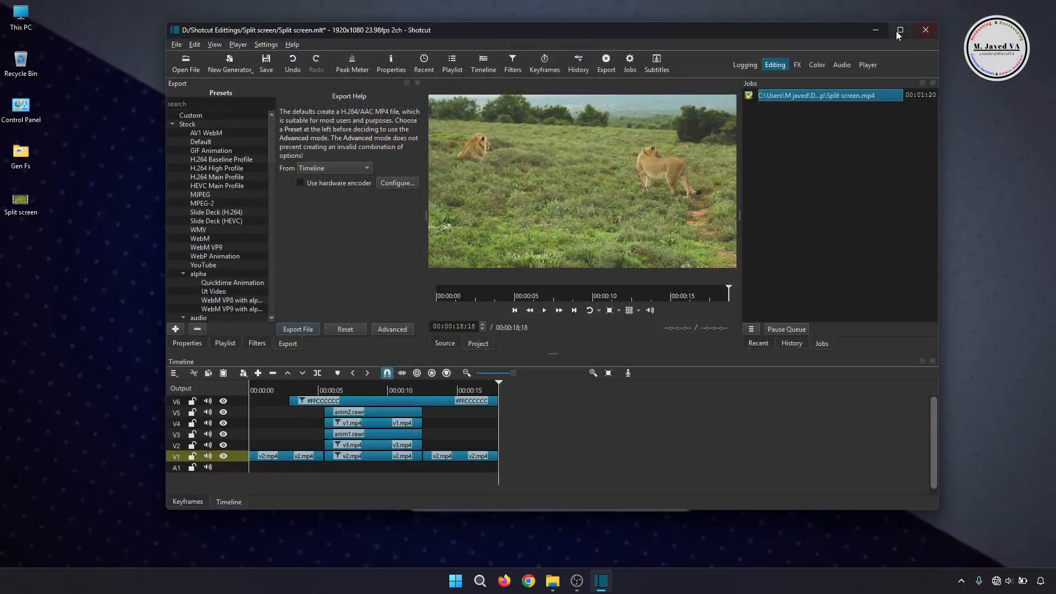
# Minimize the Shotcut window to check for the exported Split screen video on the desktop
pyautogui.click(876, 31)
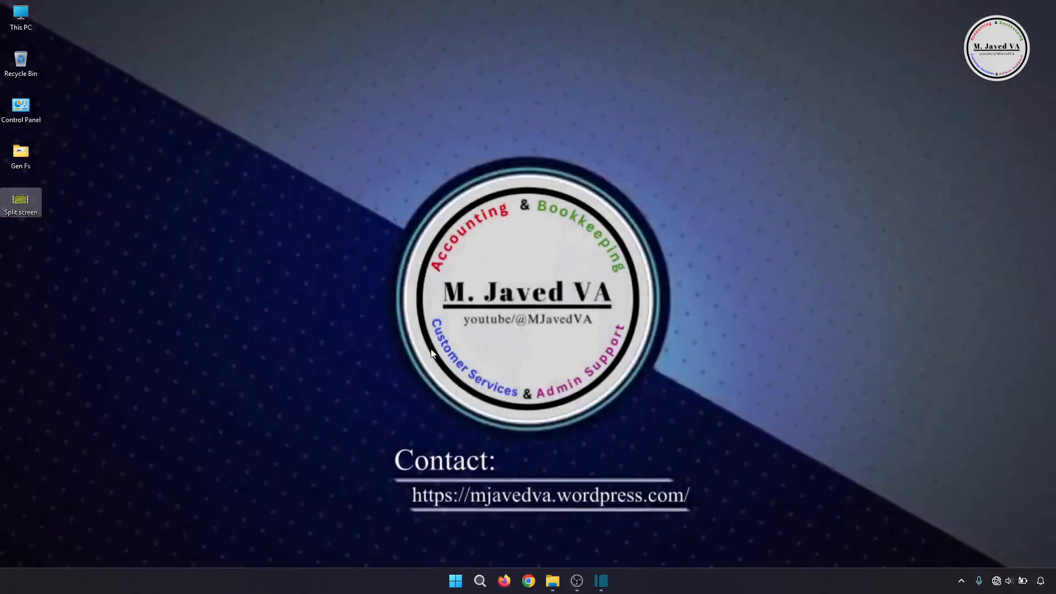
pyautogui.click(596, 577)
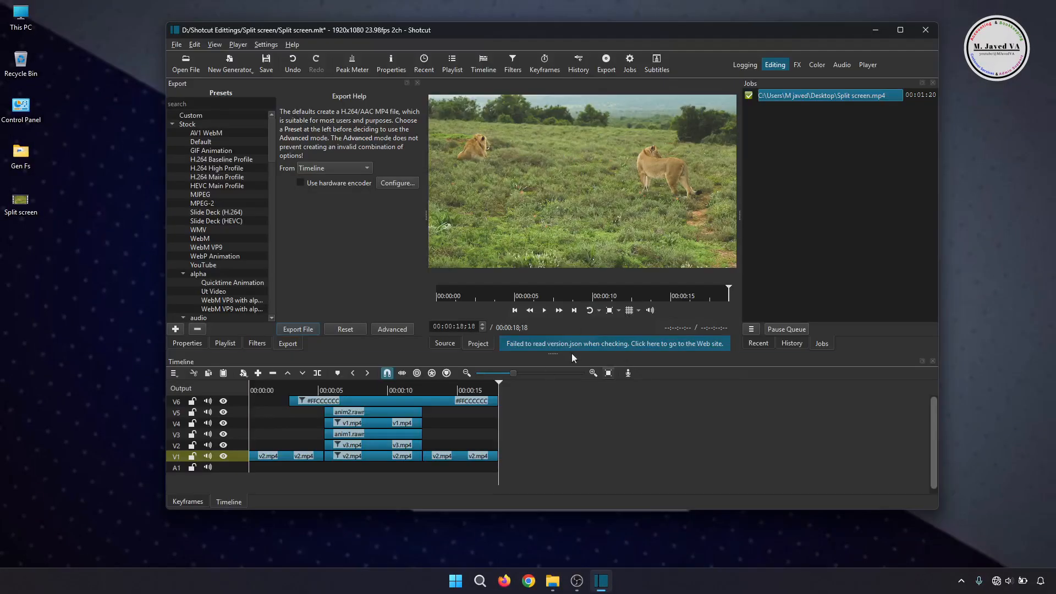
pyautogui.click(873, 31)
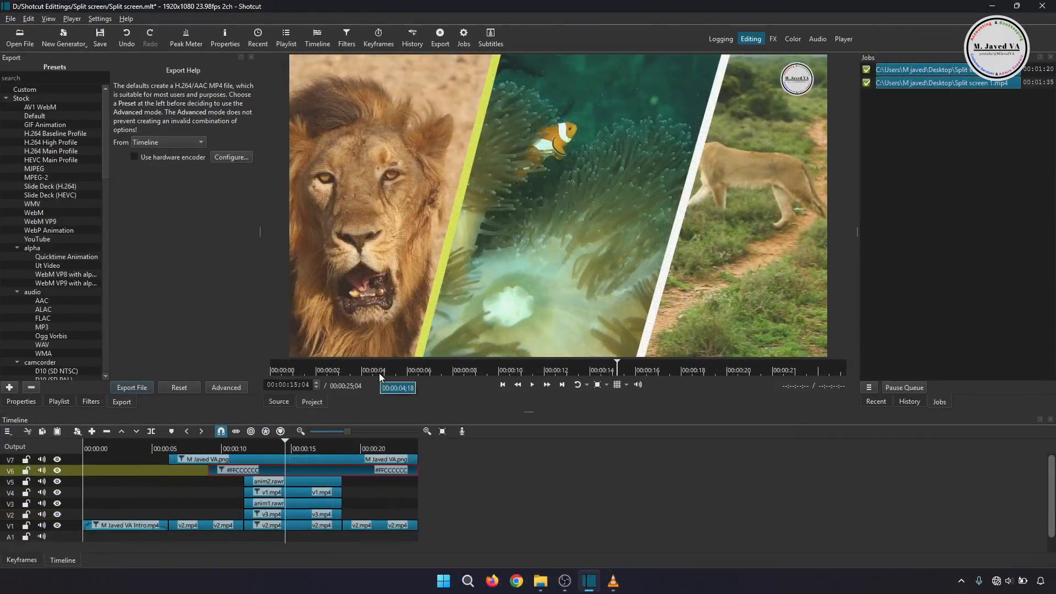
pyautogui.click(295, 510)
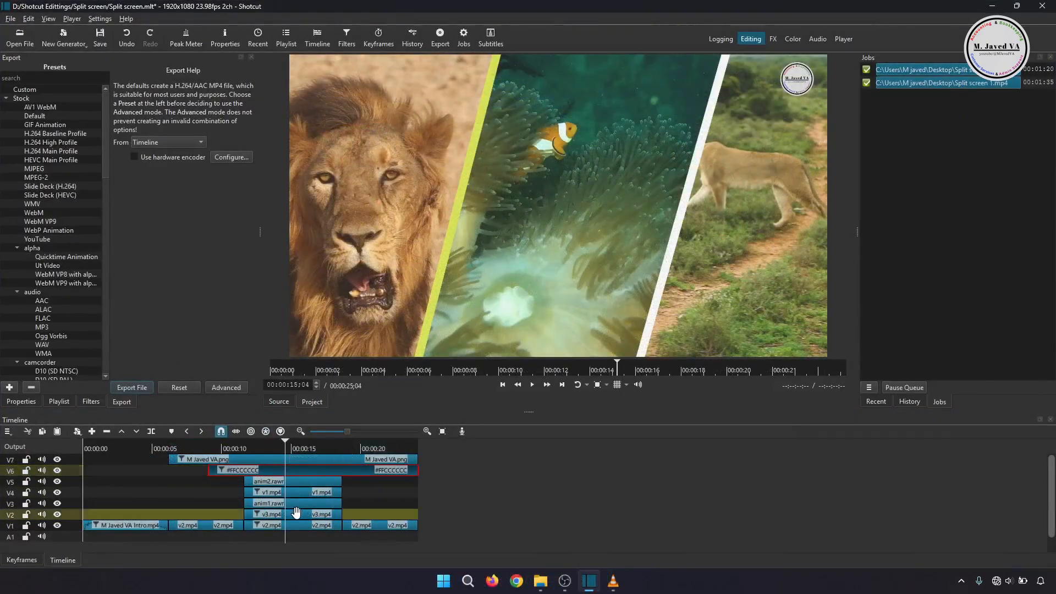
pyautogui.click(280, 504)
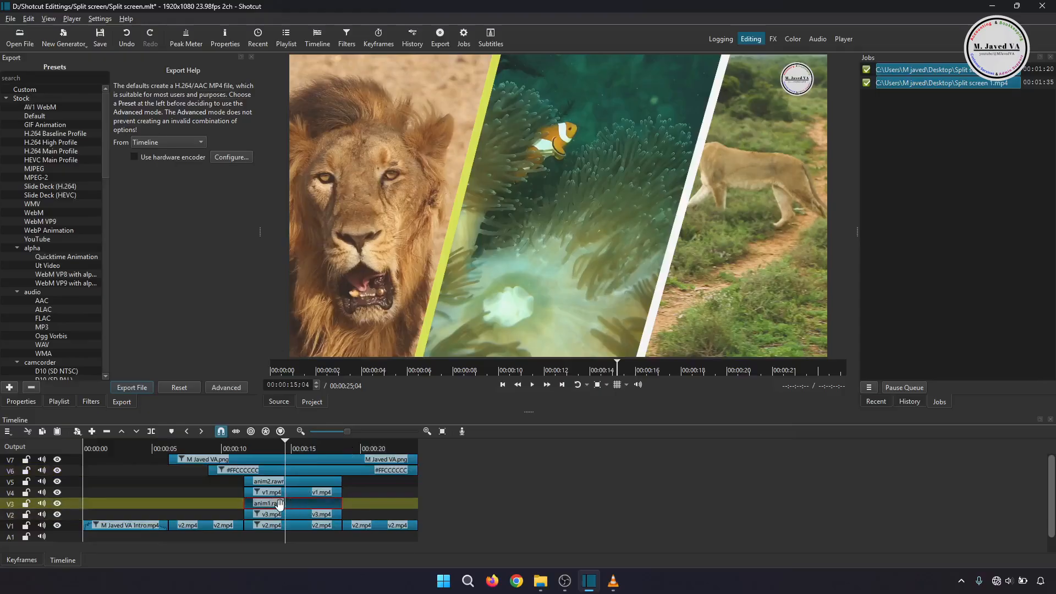
# Open the 1.rawr mask of the v3.mp4 clip on V2 in Glaxnimate and select the green path for node editing
pyautogui.click(279, 516)
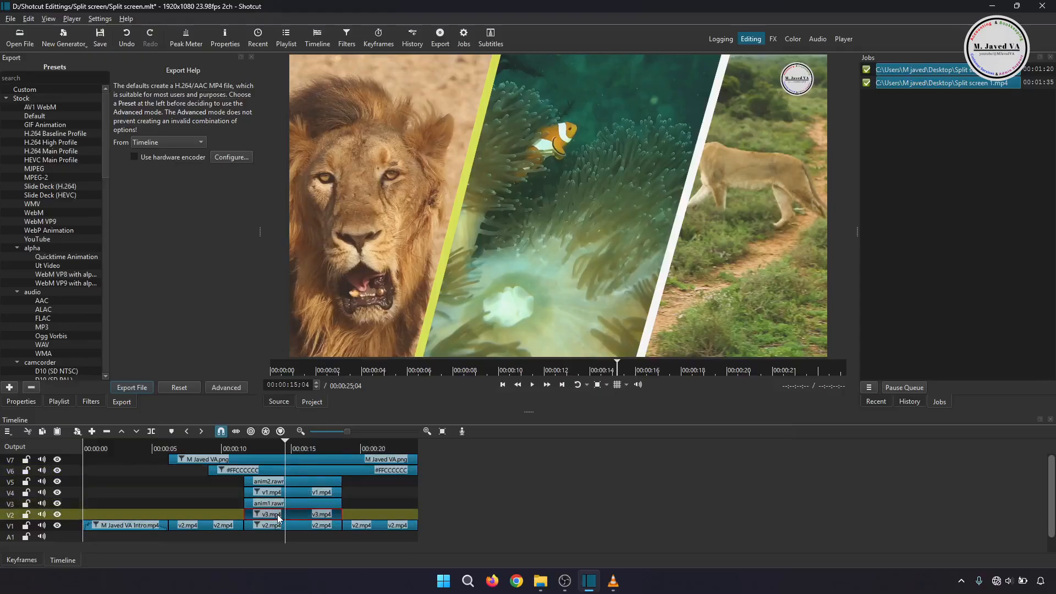
pyautogui.click(91, 402)
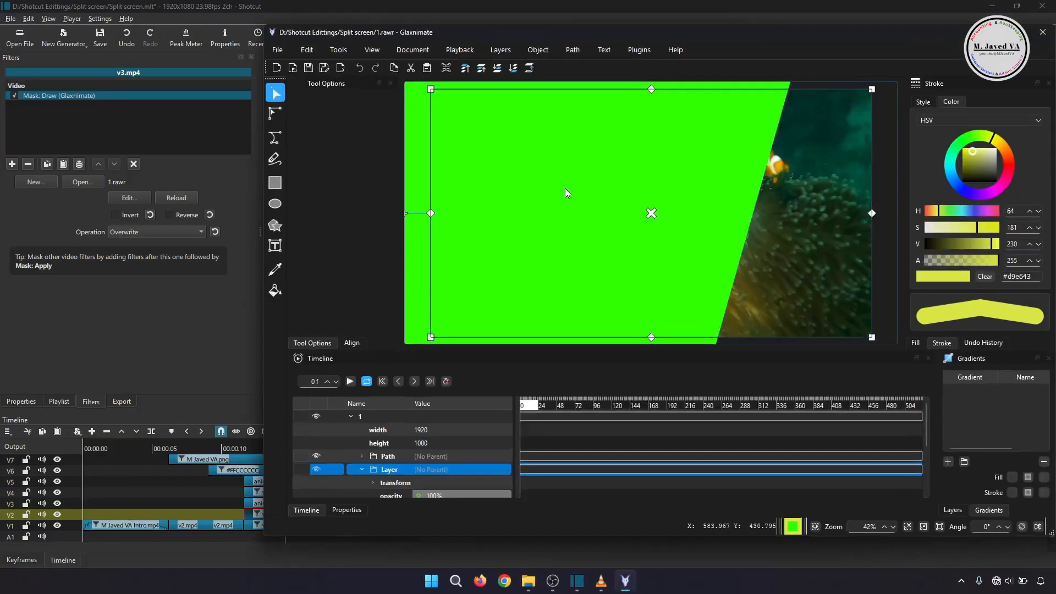
pyautogui.click(276, 114)
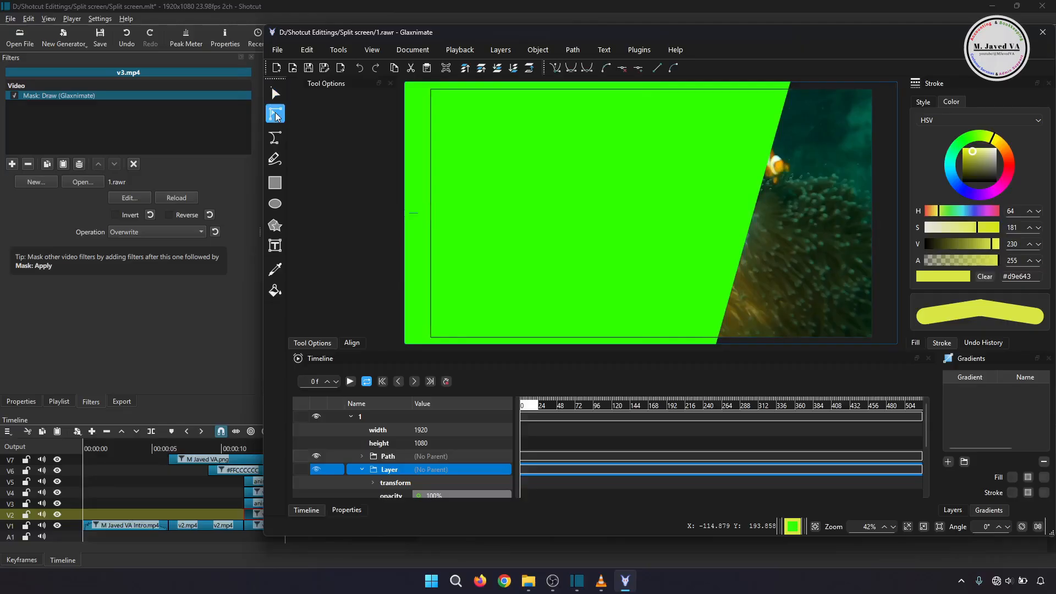
pyautogui.click(587, 196)
pyautogui.scroll(-2, 588, 196)
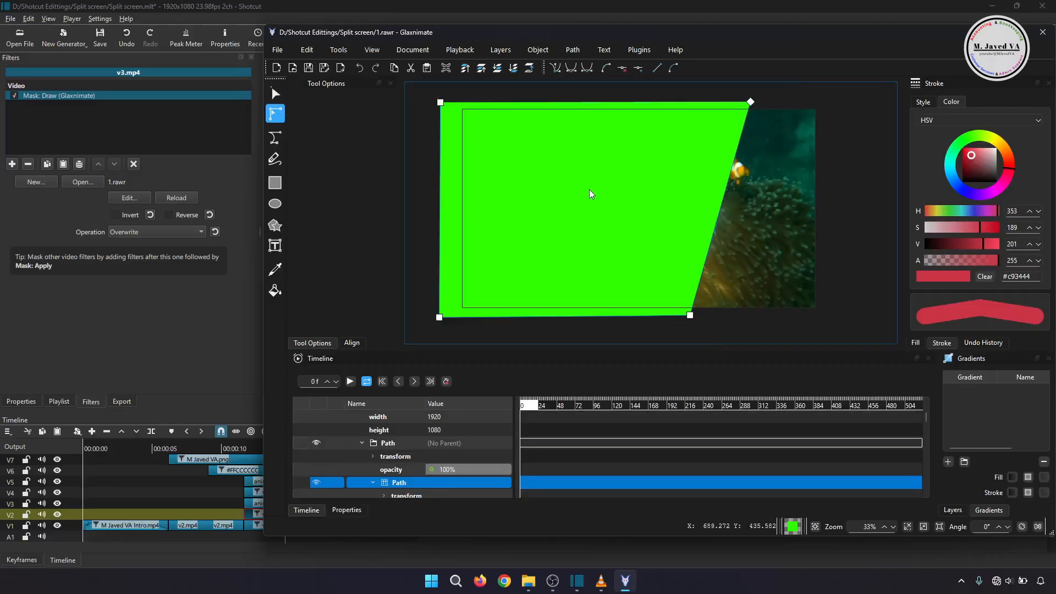
# Try reshaping the green mask by moving both corner nodes of its slanted edge inward to narrow the masked area
pyautogui.moveTo(751, 103); pyautogui.dragTo(672, 105)
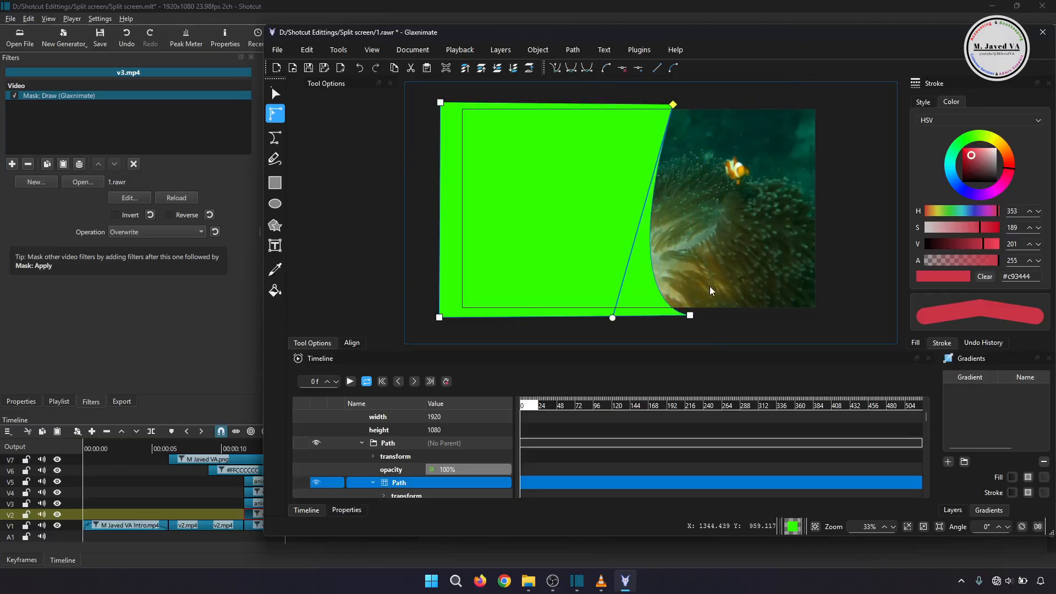
pyautogui.moveTo(690, 315); pyautogui.dragTo(548, 321)
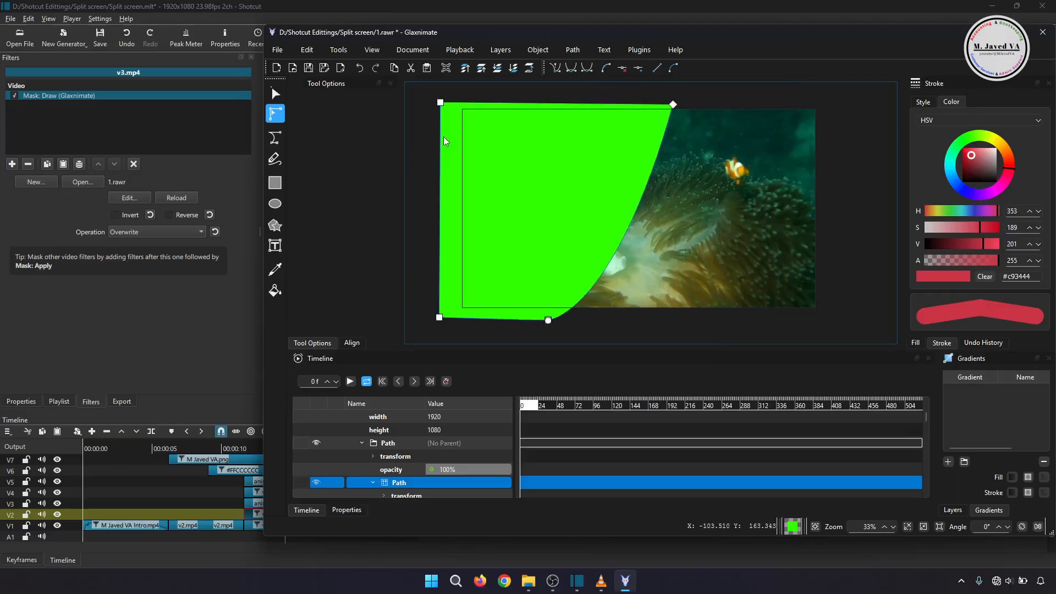
pyautogui.click(440, 103)
# Undo the node moves on the green mask and close Glaxnimate
pyautogui.hotkey('ctrl', 'z')
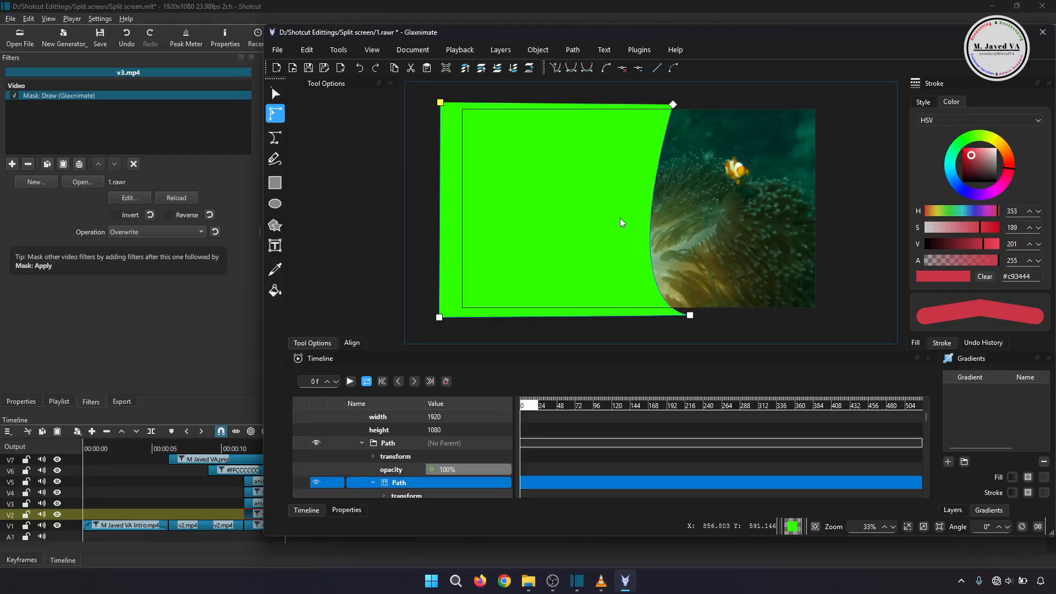
pyautogui.hotkey('ctrl', 'z')
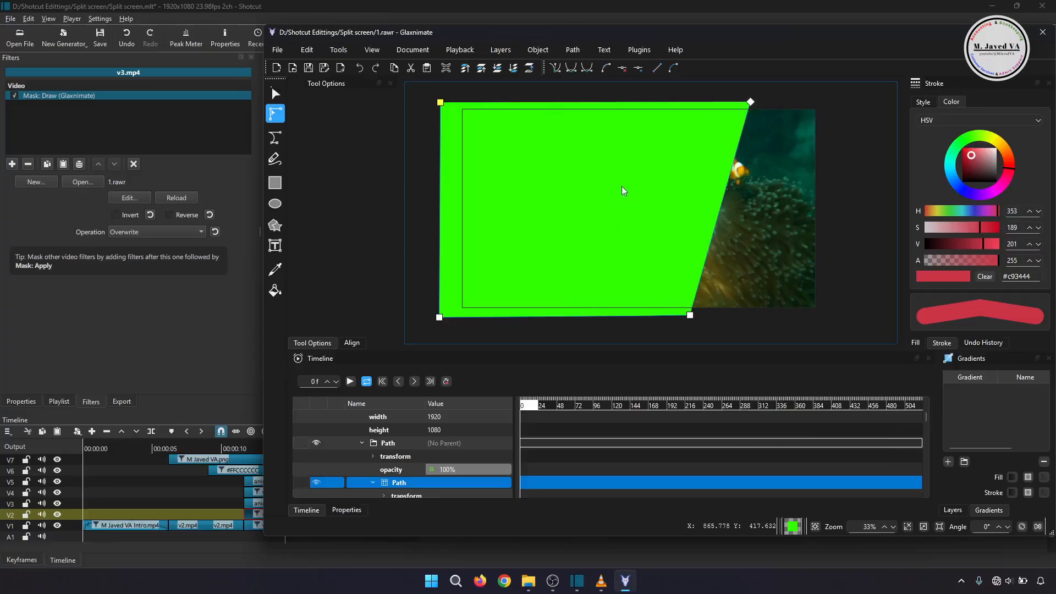
pyautogui.click(1043, 32)
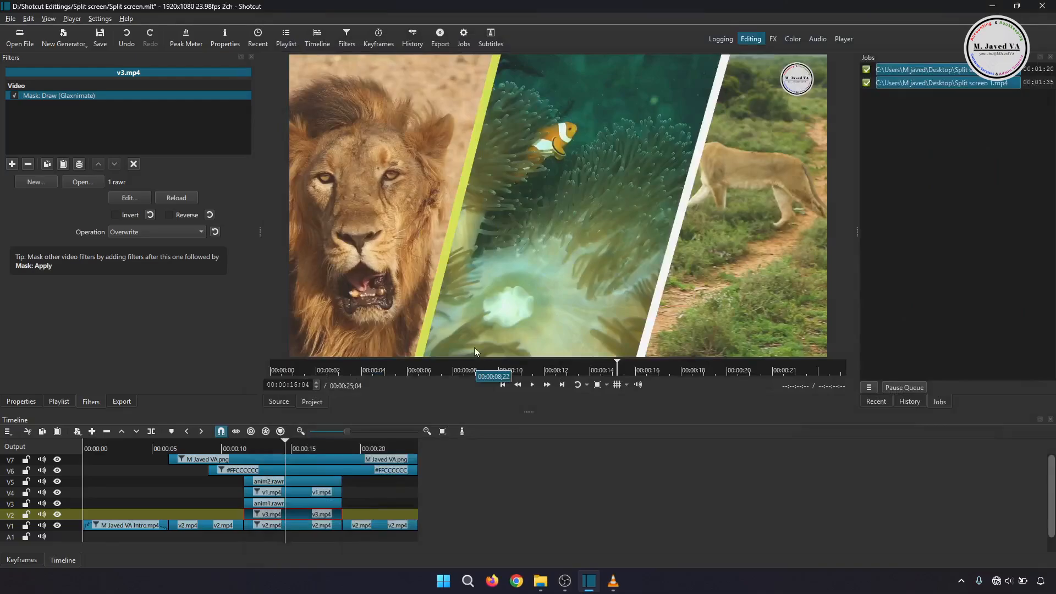
# Inspect the Opacity filter of the grey color clip on V6, and minimize Shotcut to show the desktop
pyautogui.click(298, 448)
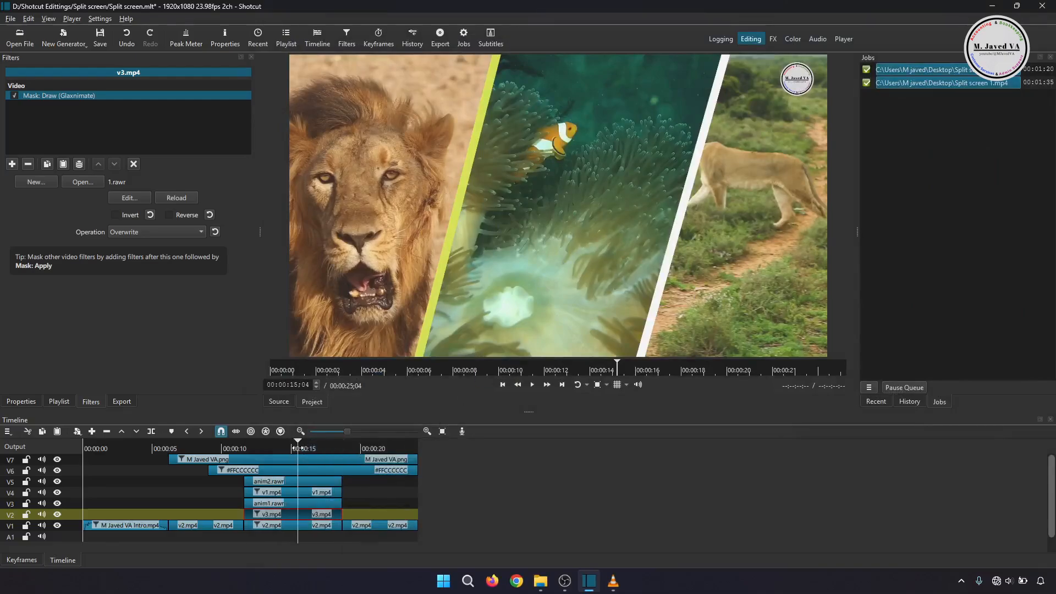
pyautogui.click(306, 470)
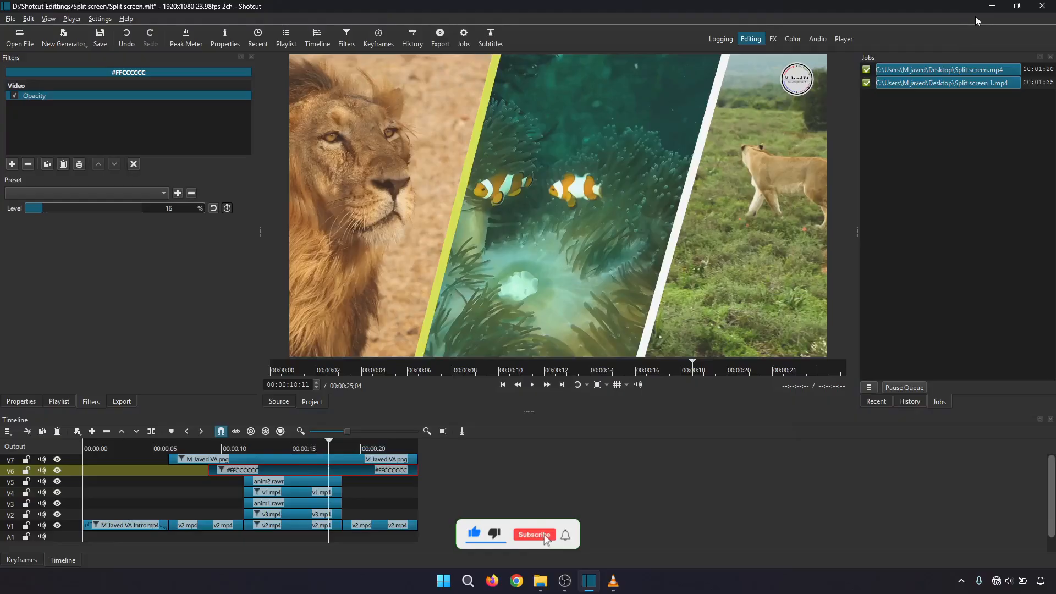
pyautogui.click(994, 8)
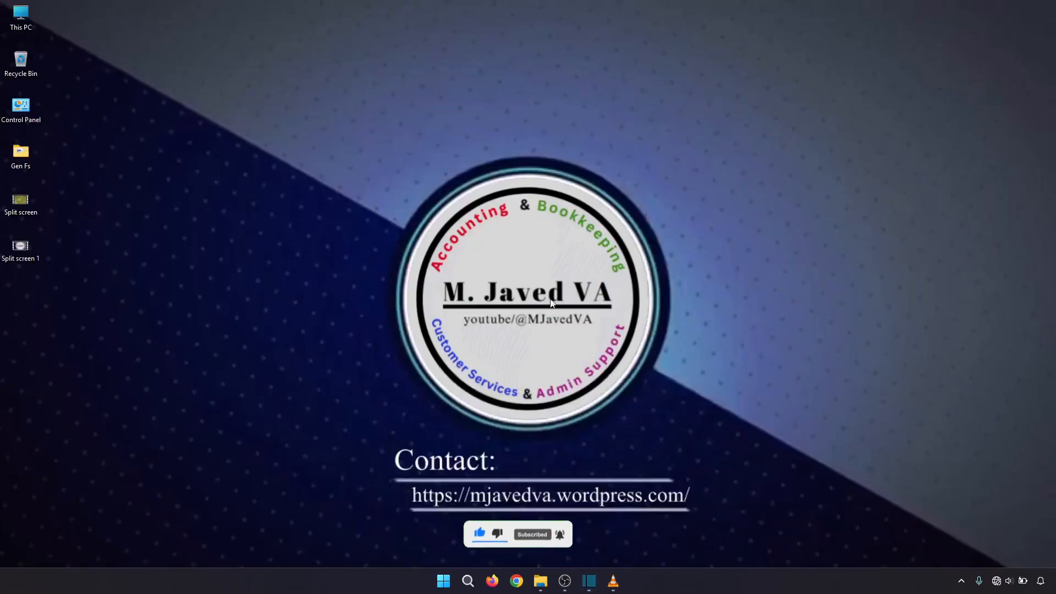